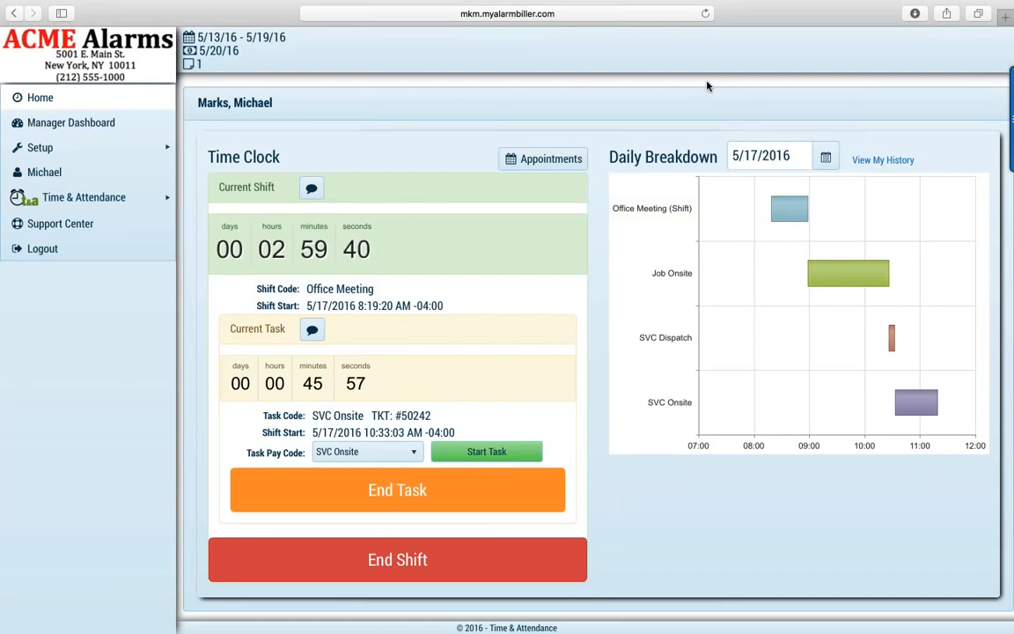
- Log out of the account and log back in with the saved username and password for this site
{"action": "left_click", "coordinate": [64, 248]}
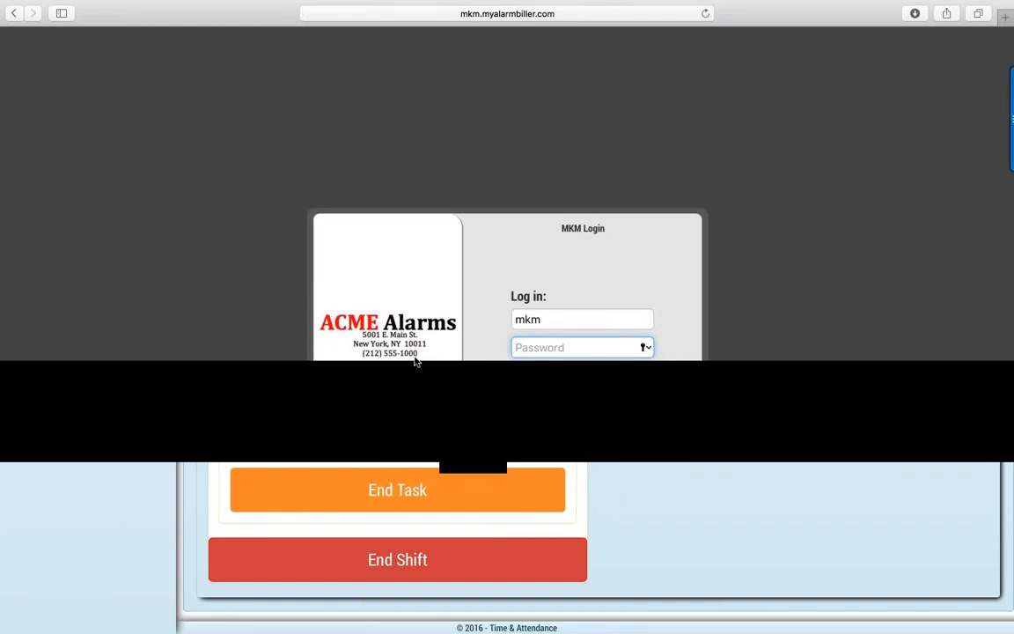
{"action": "left_click", "coordinate": [646, 349]}
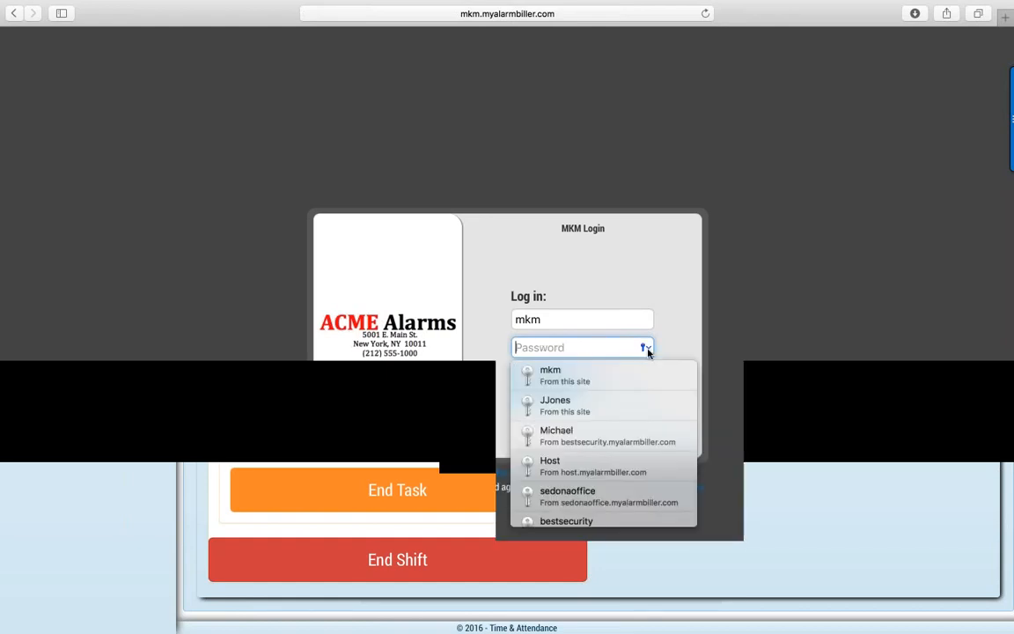
{"action": "left_click", "coordinate": [616, 376]}
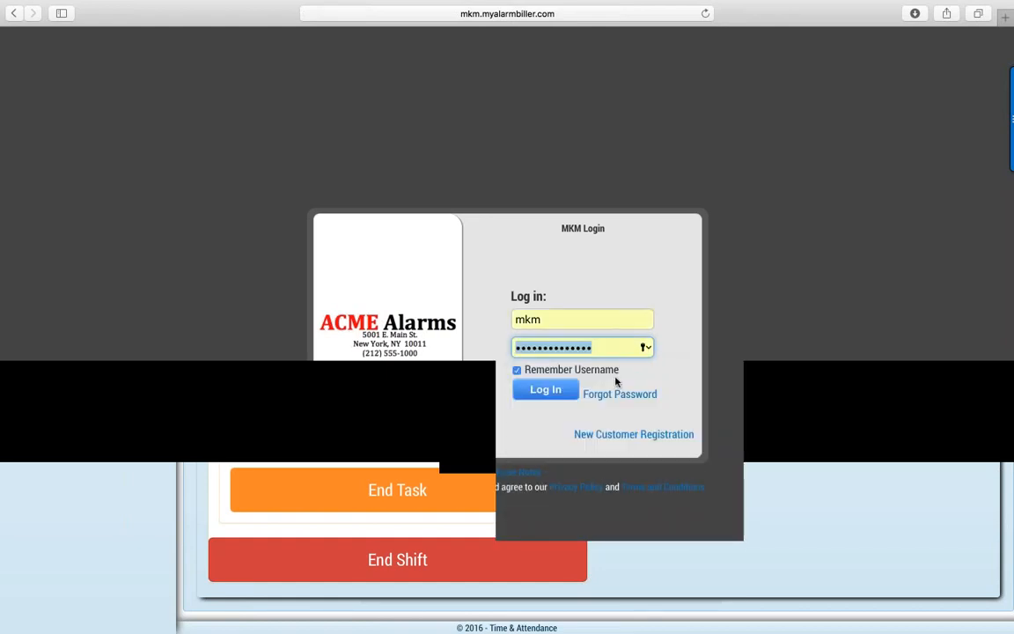
{"action": "left_click", "coordinate": [551, 390]}
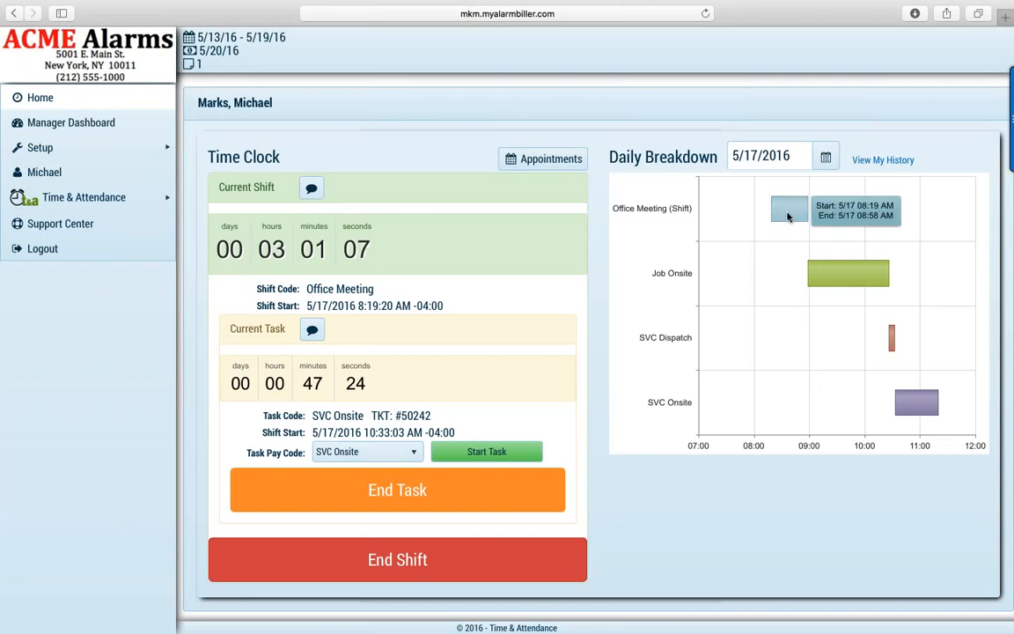
- Examine the start and end times of the Job Onsite, SVC Dispatch and SVC Onsite bars in the daily breakdown
{"action": "mouse_move", "coordinate": [827, 278]}
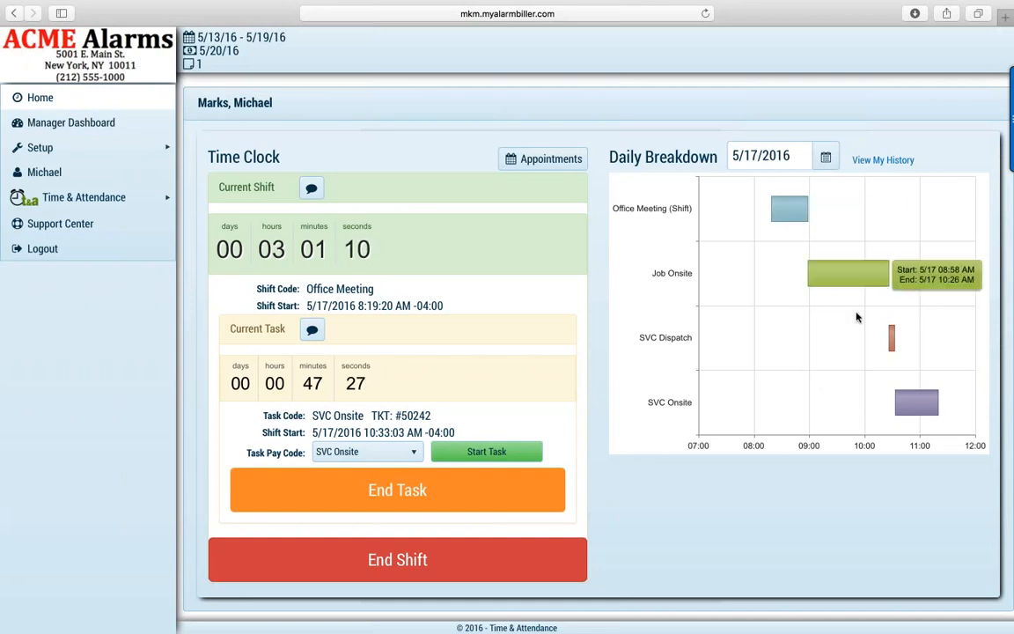
{"action": "mouse_move", "coordinate": [890, 345]}
{"action": "mouse_move", "coordinate": [906, 403]}
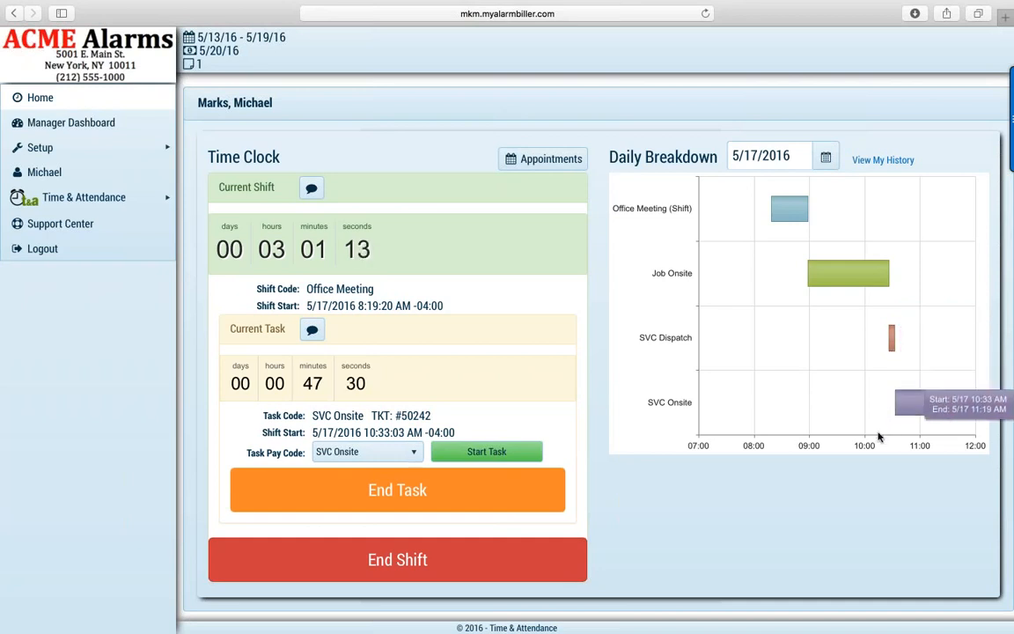
{"action": "mouse_move", "coordinate": [861, 284]}
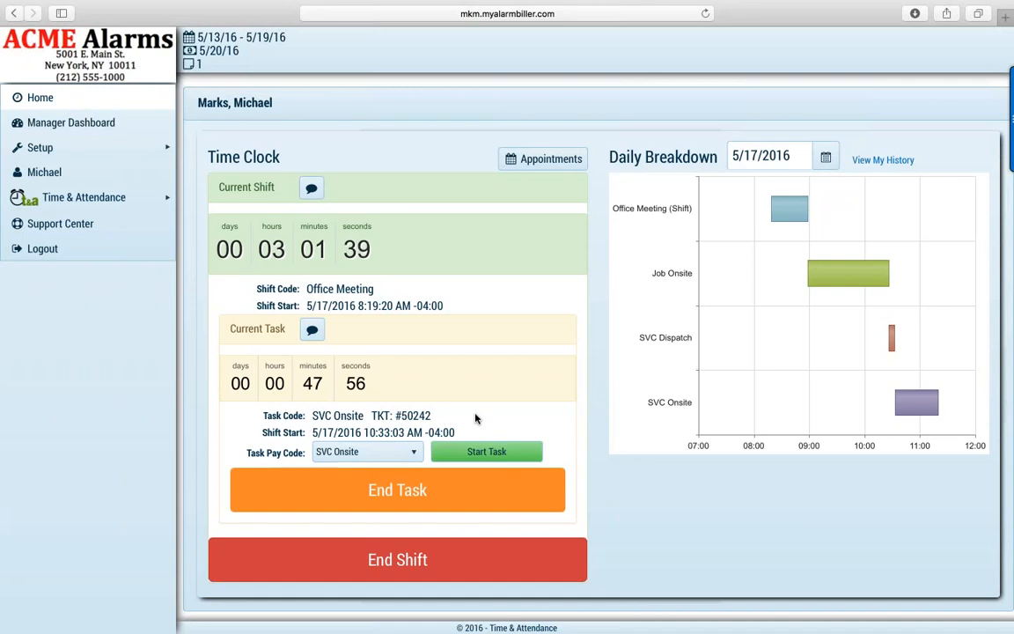
- Open the appointments calendar for May 17, 2016 and bring up the details of the 9:00 AM on-site appointment
{"action": "left_click", "coordinate": [543, 162]}
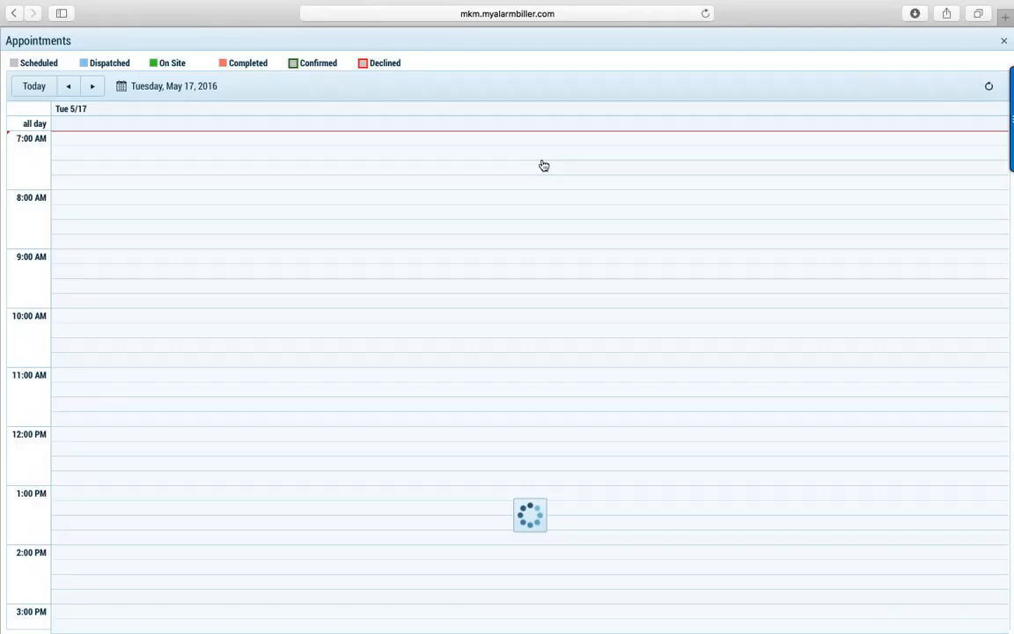
{"action": "scroll", "coordinate": [664, 220], "scroll_direction": "down", "scroll_amount": 3}
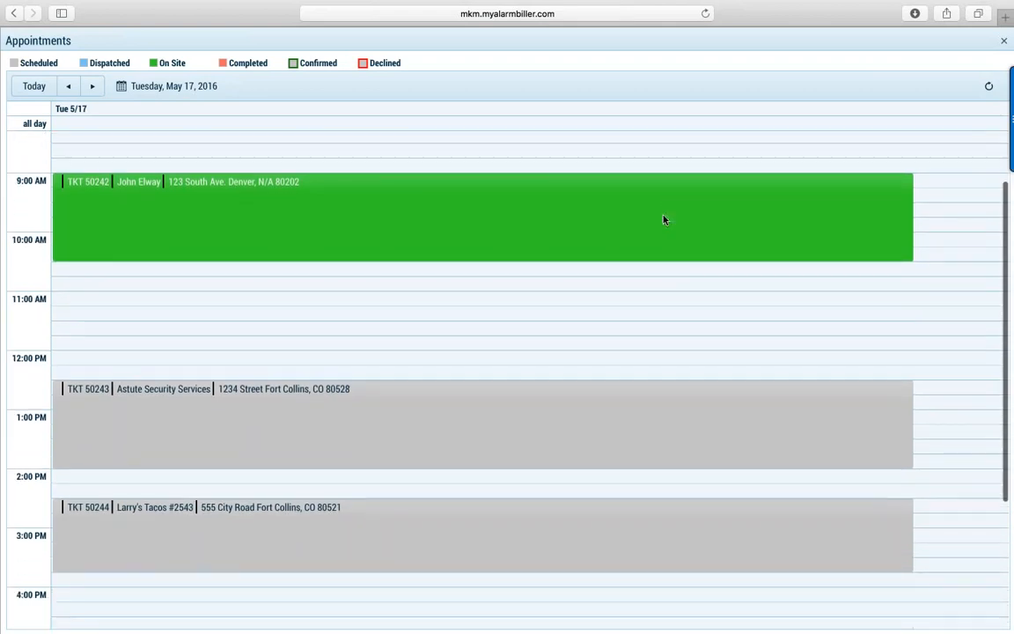
{"action": "scroll", "coordinate": [664, 220], "scroll_direction": "down", "scroll_amount": 1}
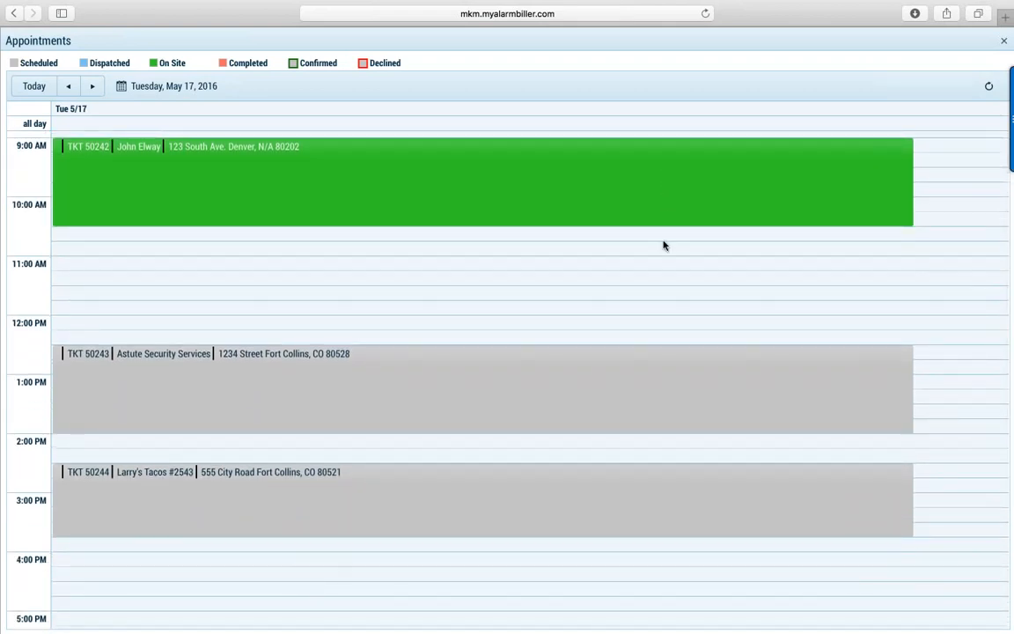
{"action": "scroll", "coordinate": [664, 256], "scroll_direction": "up", "scroll_amount": 1}
{"action": "scroll", "coordinate": [663, 256], "scroll_direction": "up", "scroll_amount": 1}
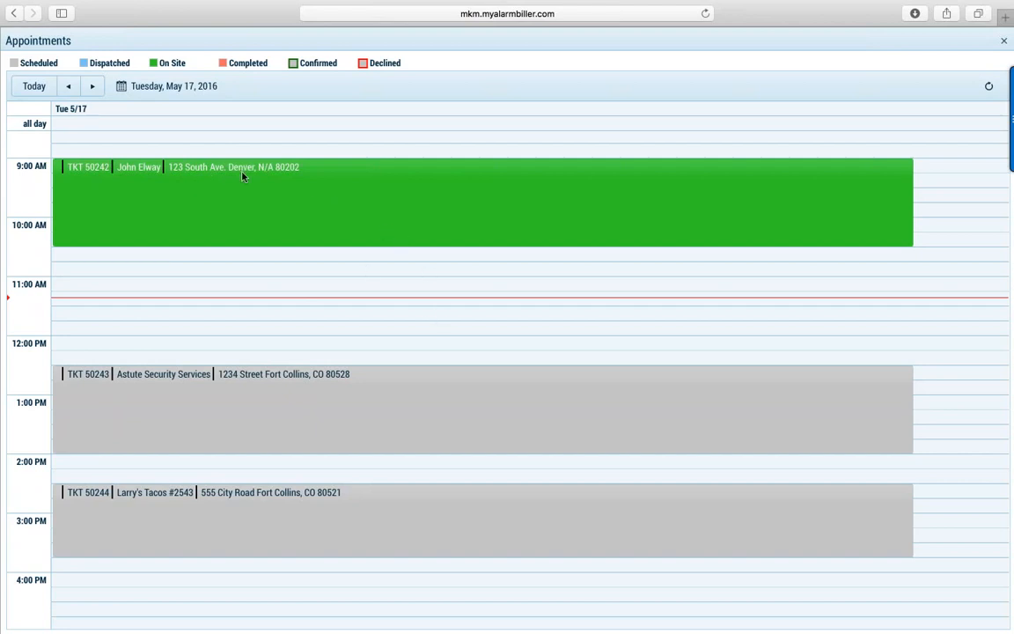
{"action": "left_click", "coordinate": [296, 213]}
{"action": "double_click", "coordinate": [295, 213]}
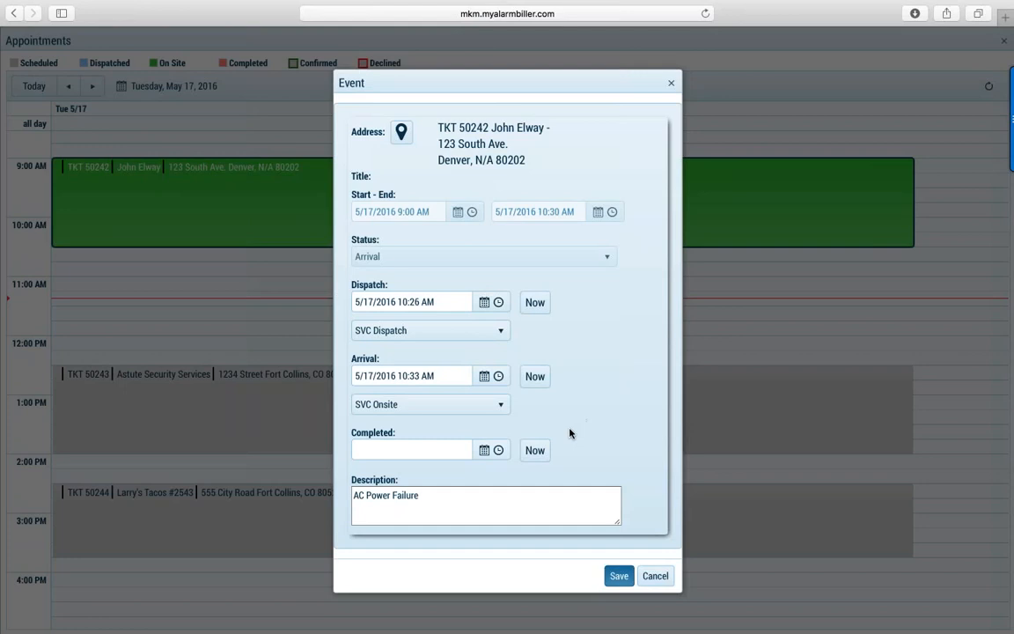
- Set the appointment's completed time to now, 5/17/2016 11:21 AM, and choose Add Equipment as the resolution code
{"action": "left_click", "coordinate": [534, 451]}
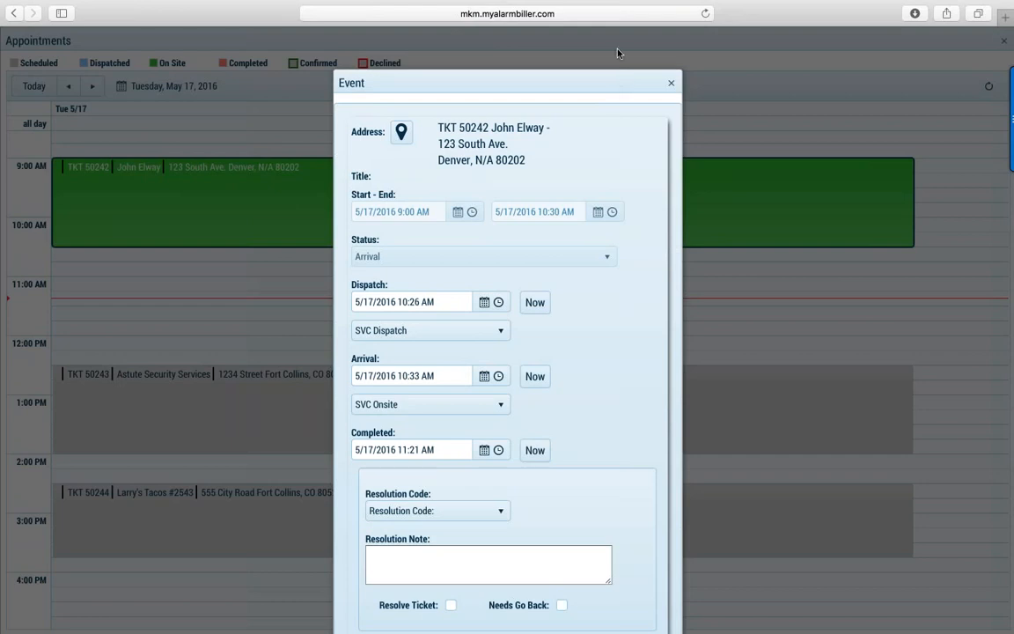
{"action": "scroll", "coordinate": [616, 44], "scroll_direction": "down", "scroll_amount": 1}
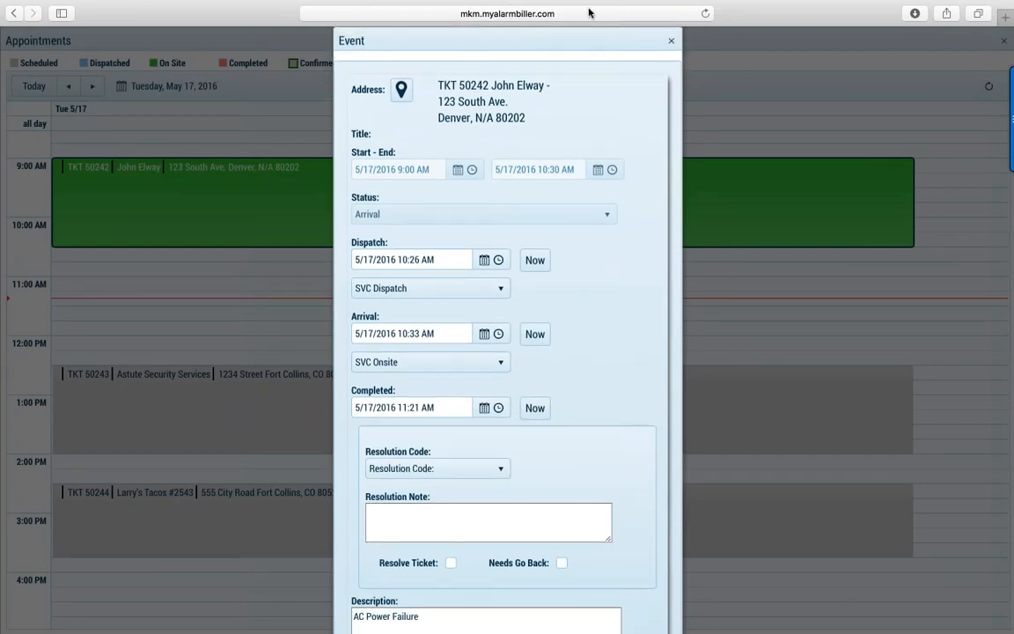
{"action": "scroll", "coordinate": [593, 42], "scroll_direction": "down", "scroll_amount": 1}
{"action": "scroll", "coordinate": [546, 264], "scroll_direction": "up", "scroll_amount": 1}
{"action": "left_click", "coordinate": [500, 468]}
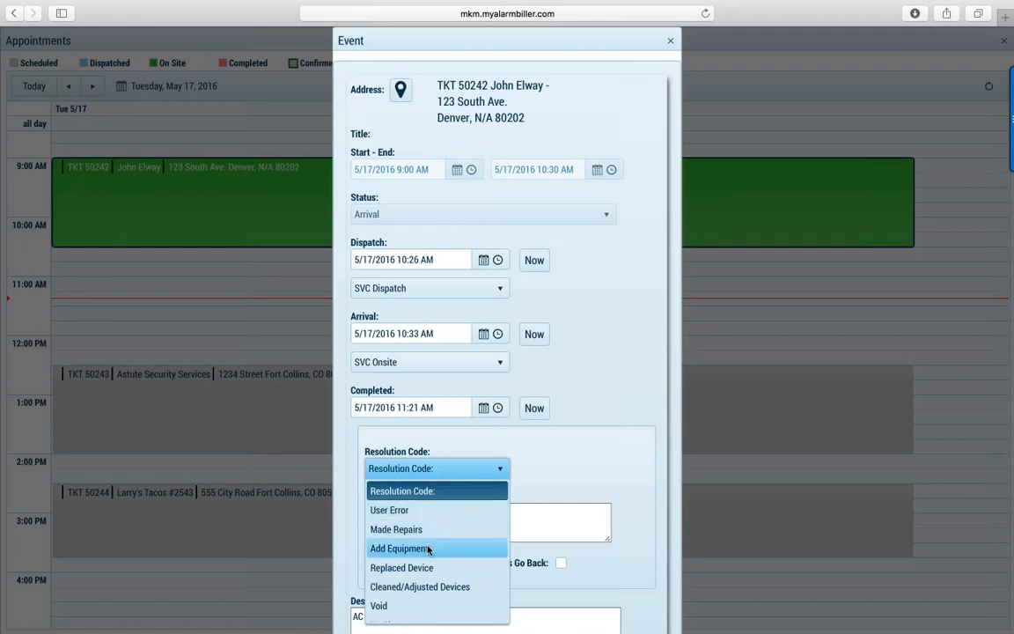
{"action": "left_click", "coordinate": [429, 548]}
- Enter "Note goes here" as the resolution note, mark the ticket as resolved and try to save the appointment
{"action": "left_click", "coordinate": [415, 525]}
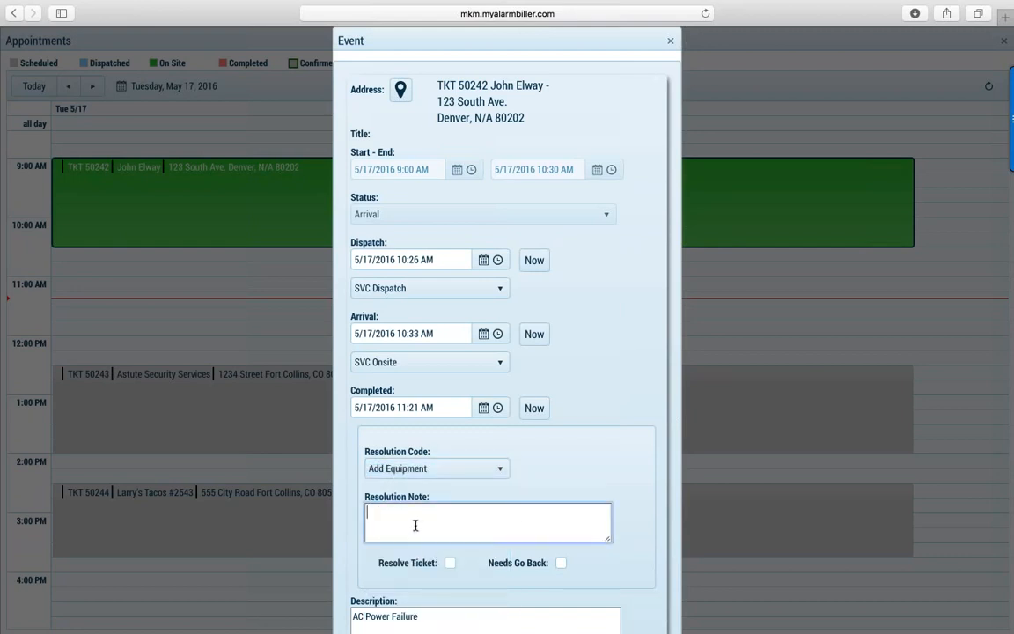
{"action": "type", "text": "Note goes here"}
{"action": "left_click", "coordinate": [449, 565]}
{"action": "key", "text": "Tab"}
{"action": "key", "text": "Tab"}
{"action": "key", "text": "Tab"}
{"action": "key", "text": "Tab"}
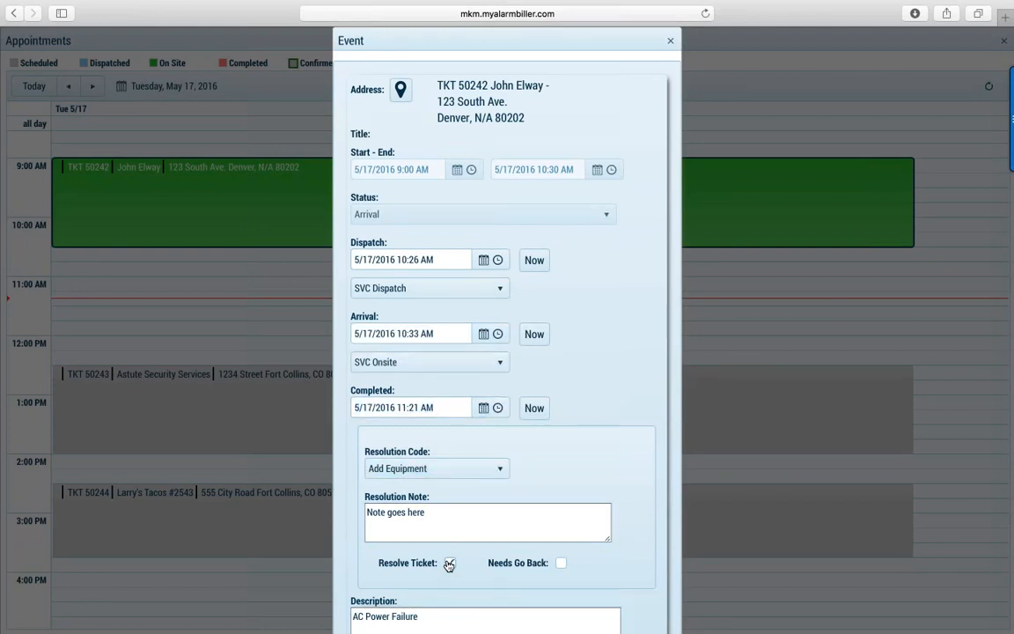
{"action": "key", "text": "Return"}
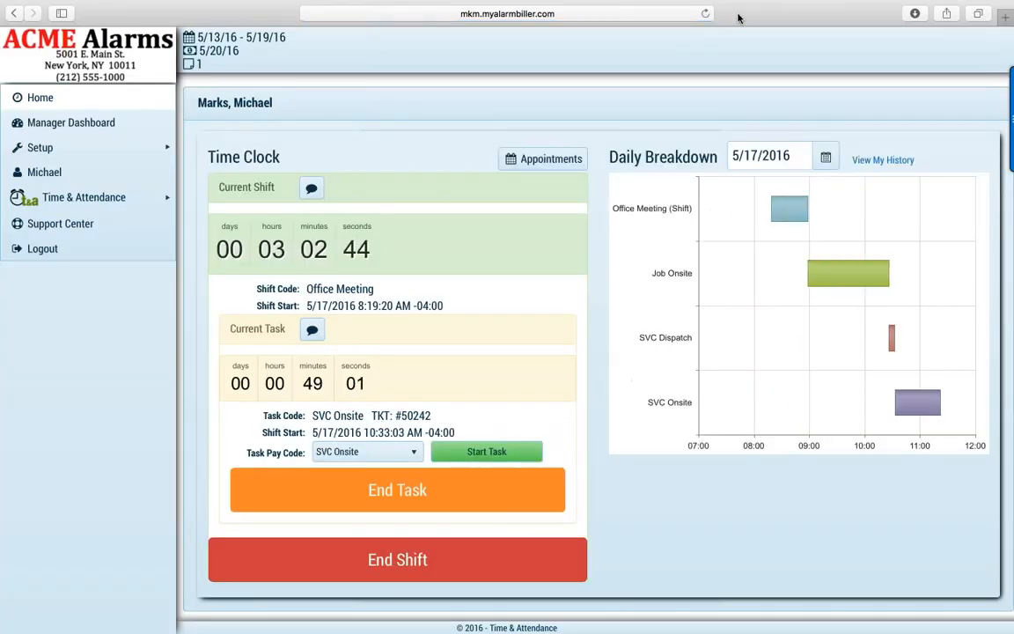
- Reload the time clock page, save the 9:00 AM on-site appointment without edits and reopen its details
{"action": "left_click", "coordinate": [705, 14]}
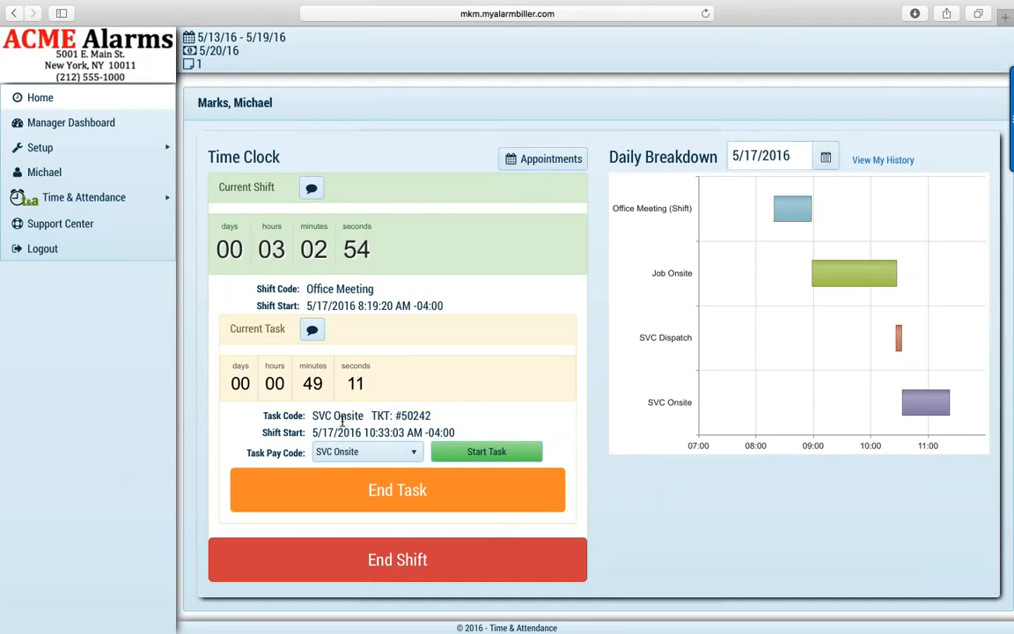
{"action": "left_click", "coordinate": [550, 159]}
{"action": "left_click", "coordinate": [432, 316]}
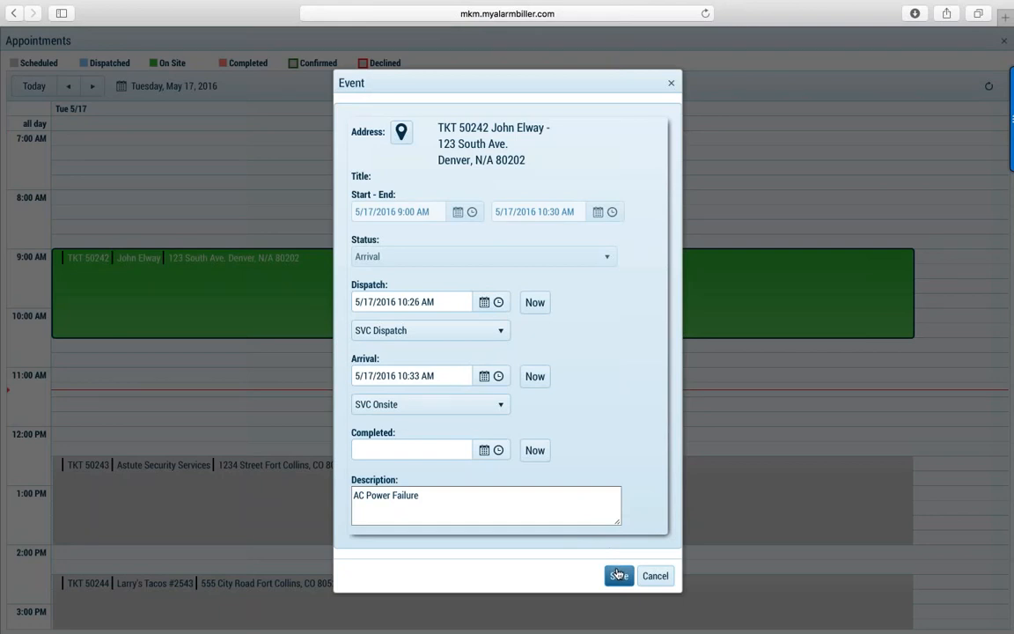
{"action": "left_click", "coordinate": [619, 575]}
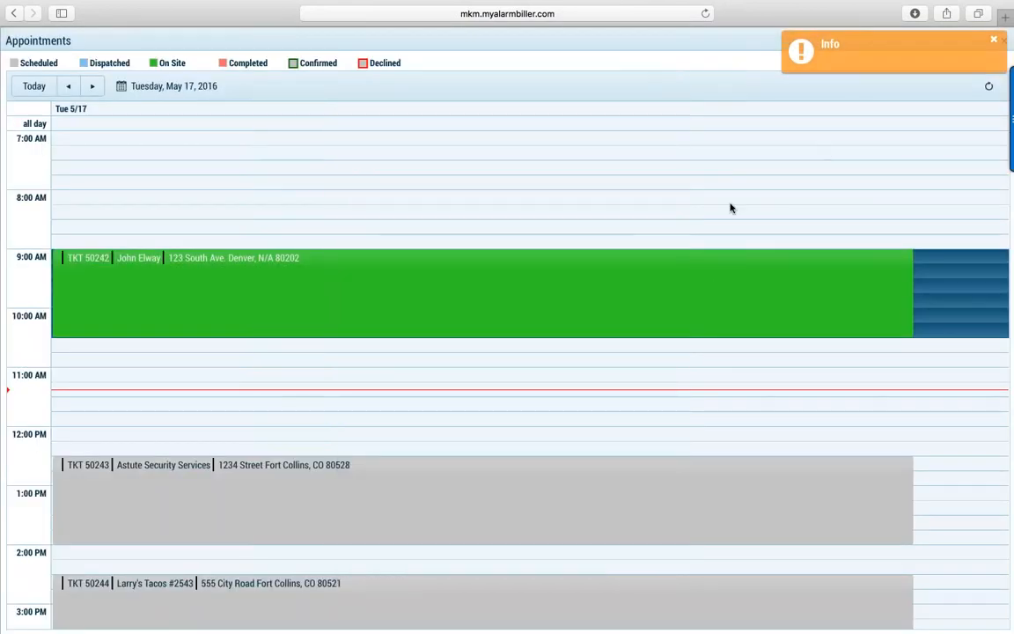
{"action": "left_click", "coordinate": [631, 289]}
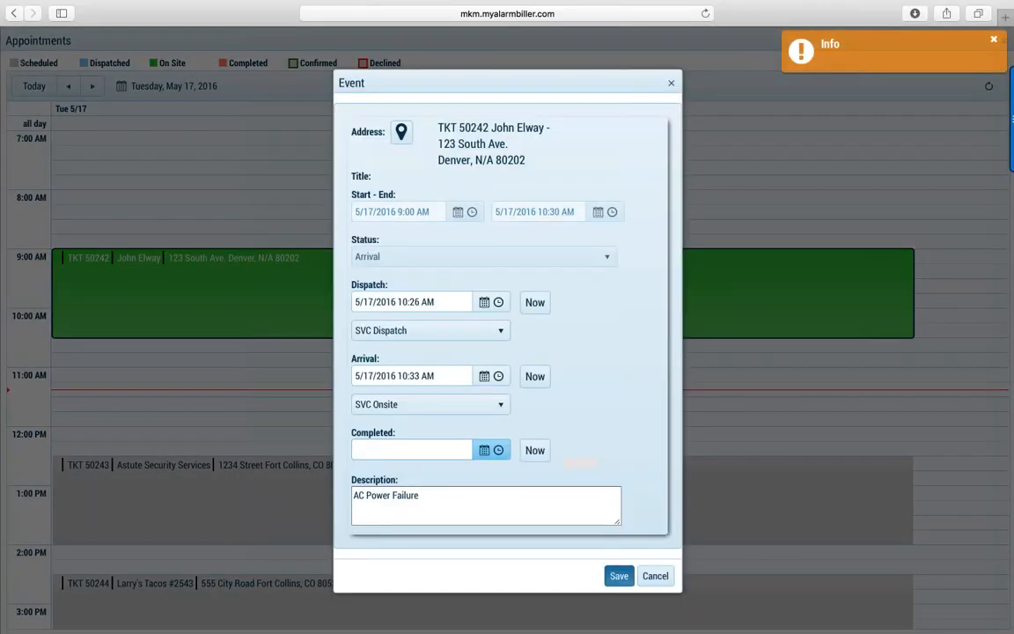
- Set the appointment's completed time to now, 5/17/2016 11:22 AM, with Replaced Device as the resolution code
{"action": "left_click", "coordinate": [531, 451]}
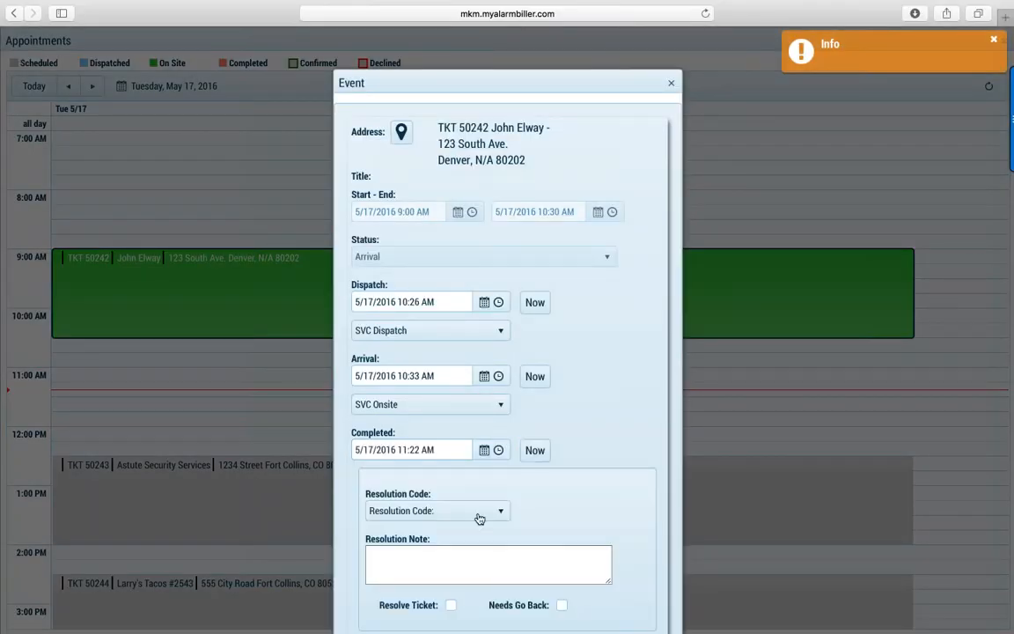
{"action": "left_click", "coordinate": [503, 513]}
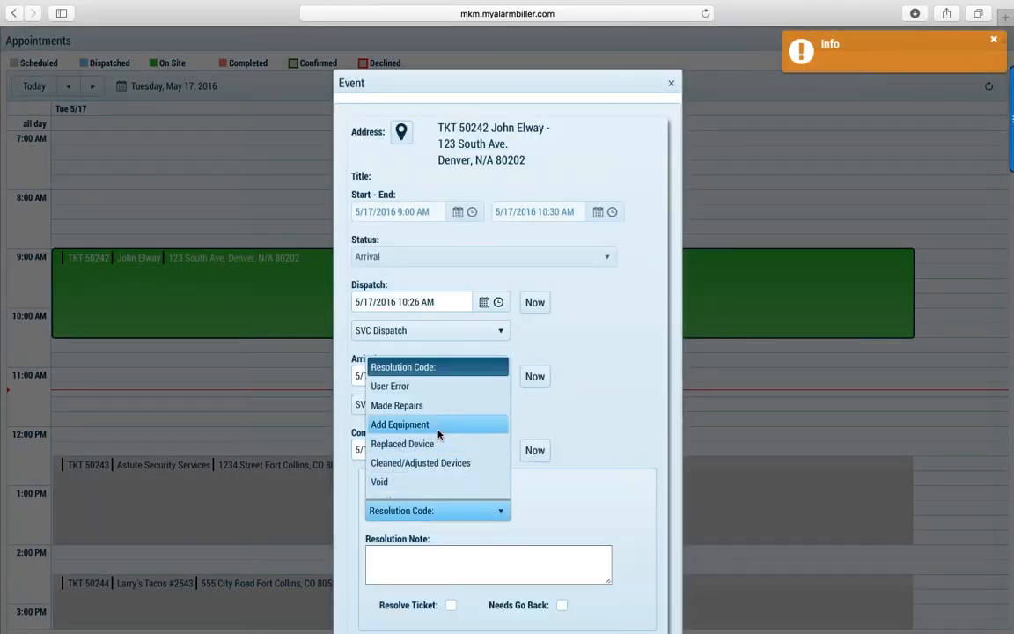
{"action": "left_click", "coordinate": [424, 442]}
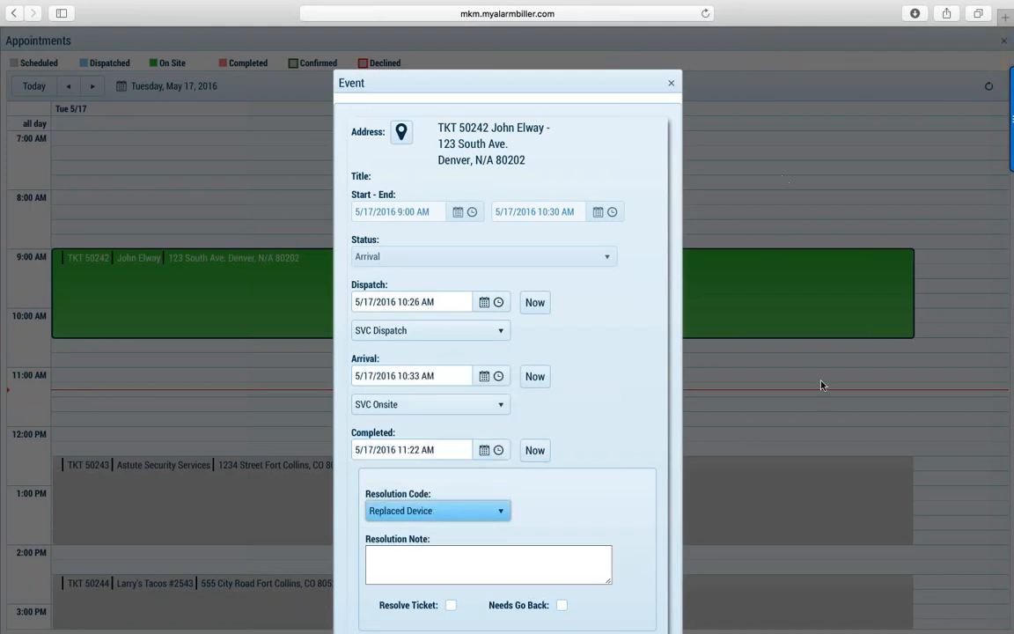
- Add the resolution note "Note goes here" to the appointment and mark its ticket as resolved
{"action": "left_click", "coordinate": [451, 565]}
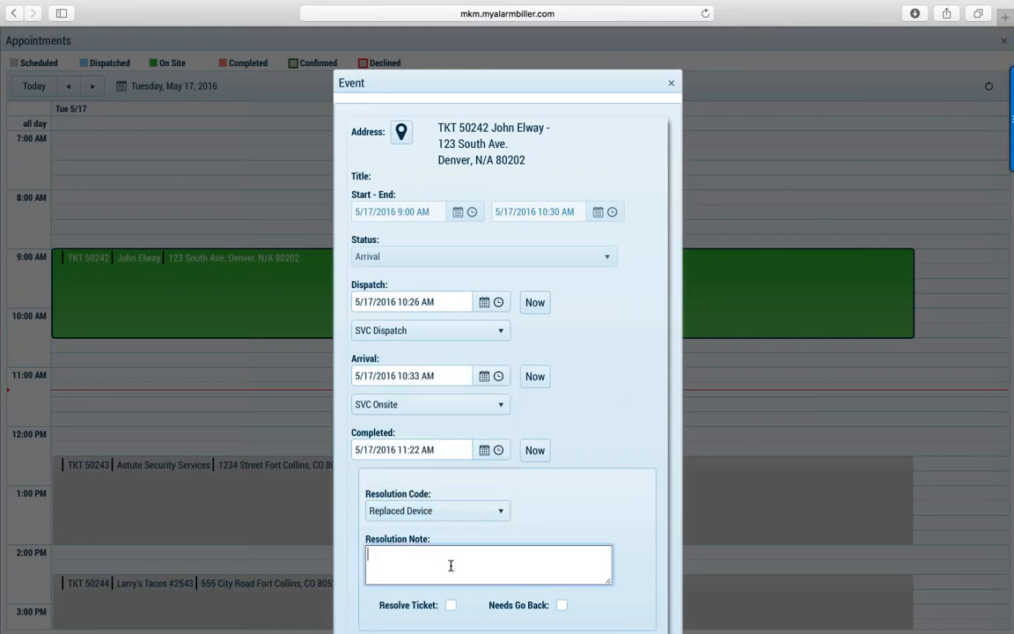
{"action": "type", "text": "Note goes here"}
{"action": "left_click", "coordinate": [451, 604]}
{"action": "left_click_drag", "start_coordinate": [532, 84], "coordinate": [517, 6]}
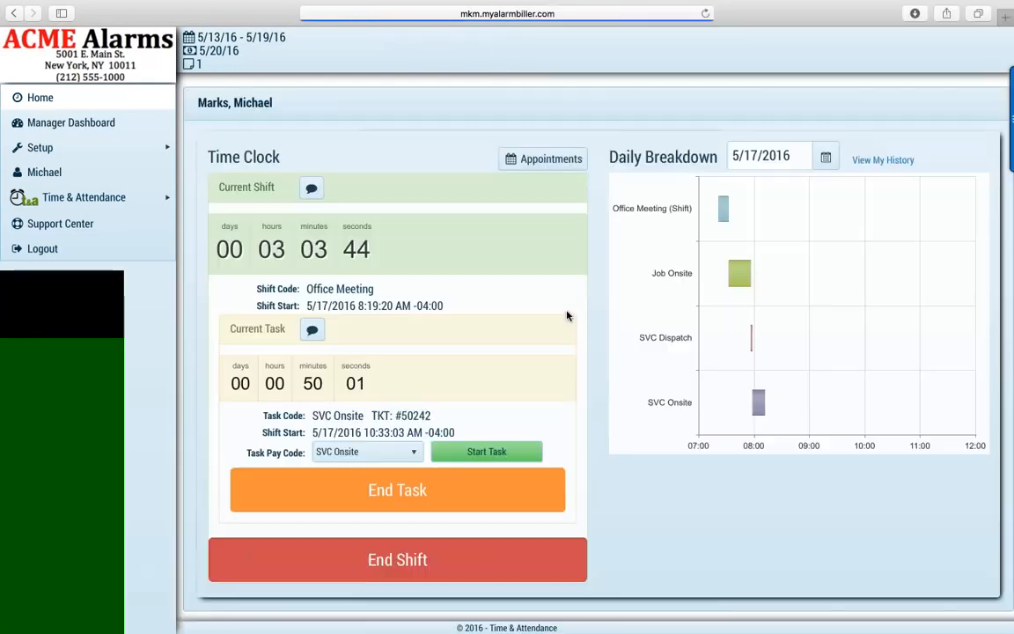
- Start a new task in the current shift using the Service pay code
{"action": "left_click", "coordinate": [418, 453]}
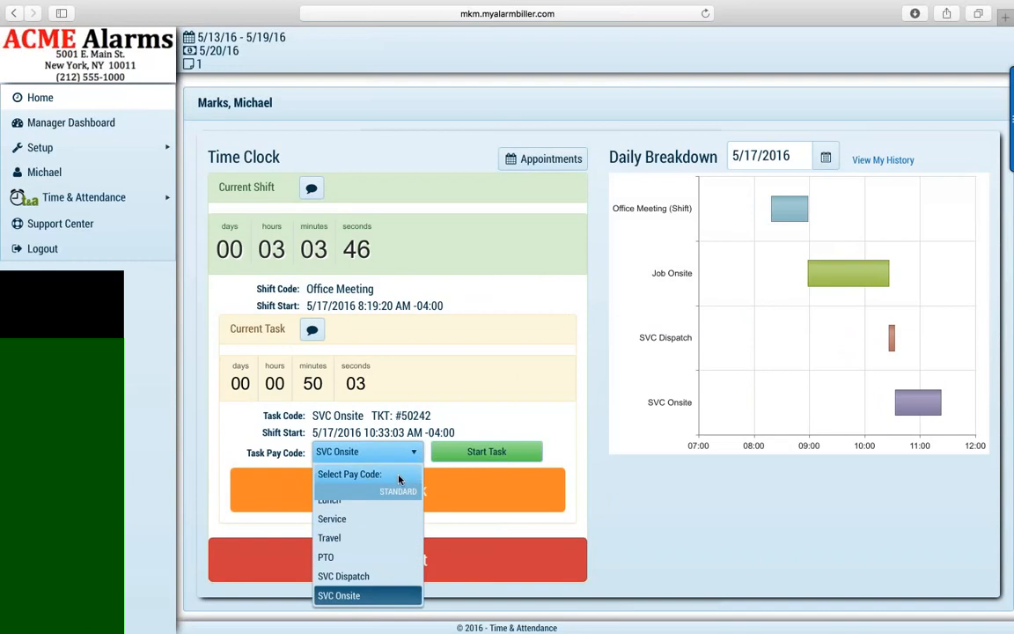
{"action": "left_click", "coordinate": [355, 519]}
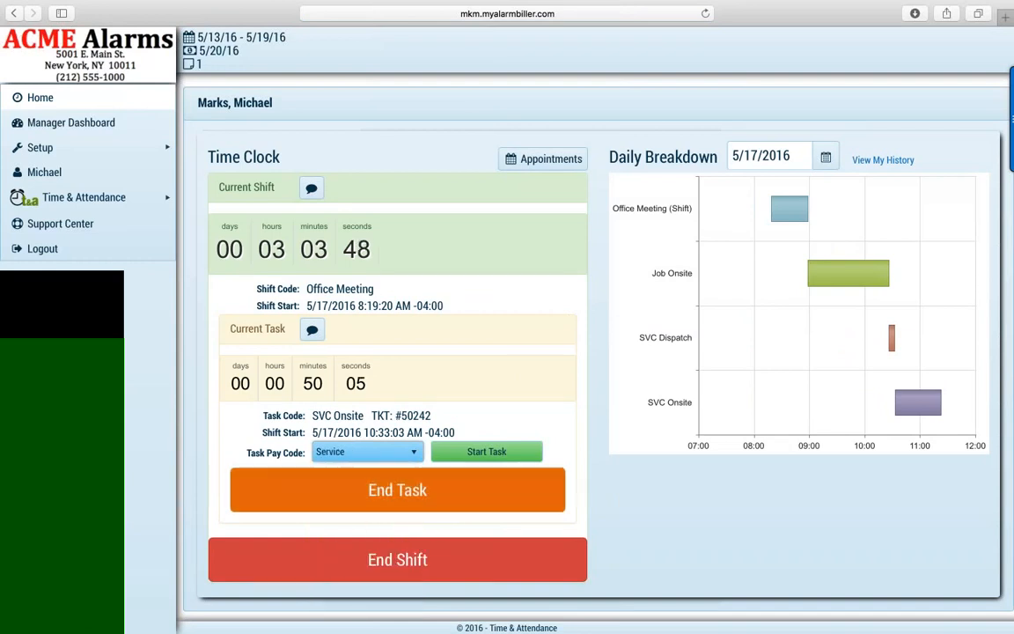
{"action": "left_click", "coordinate": [486, 452]}
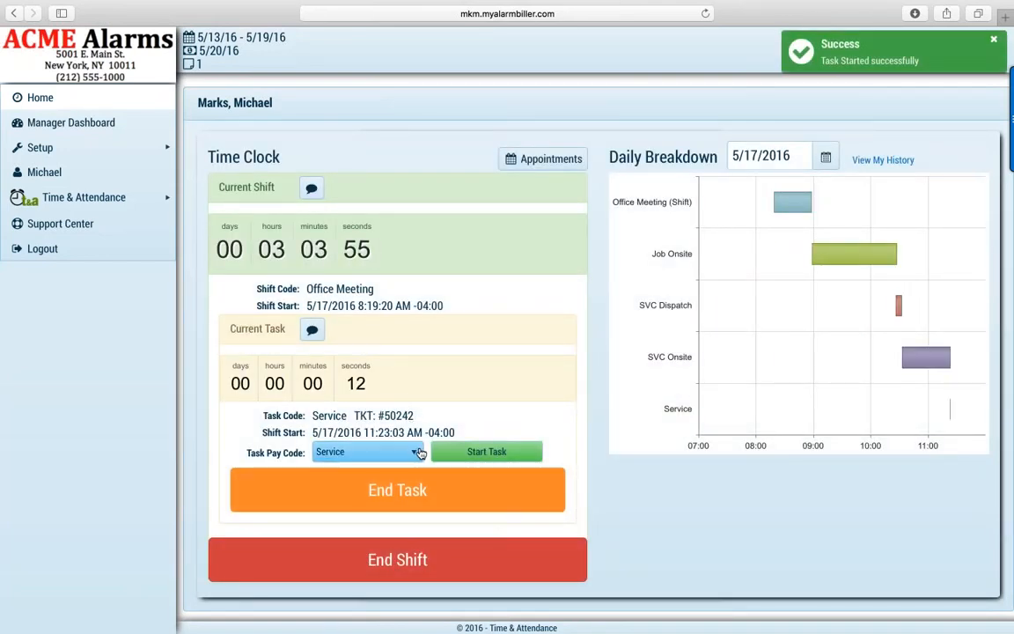
- Start another task with the Lunch pay code and check the time bars in the daily breakdown
{"action": "left_click", "coordinate": [418, 452]}
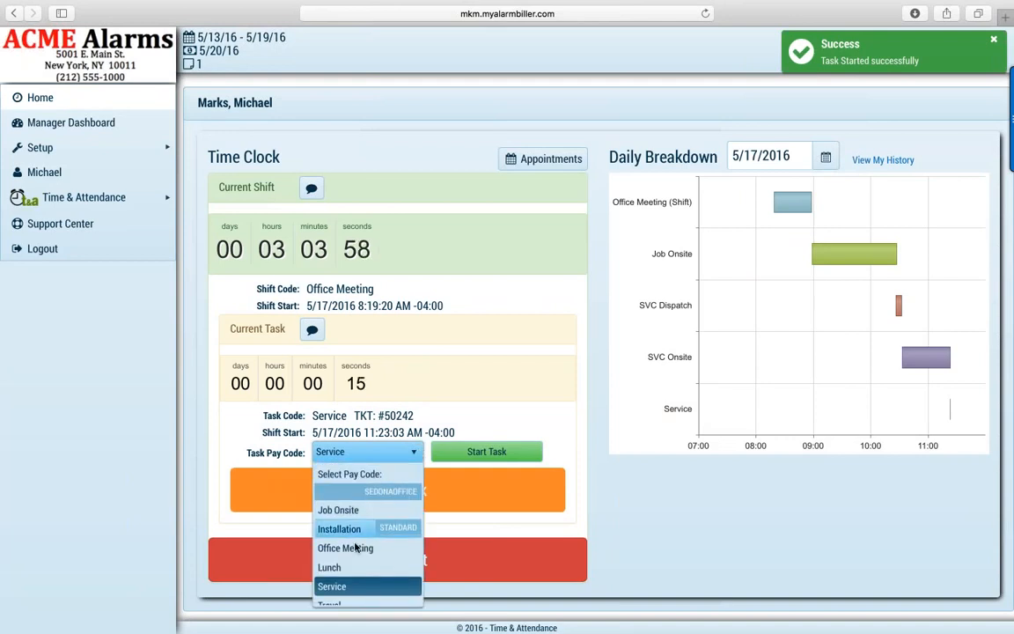
{"action": "left_click", "coordinate": [339, 569]}
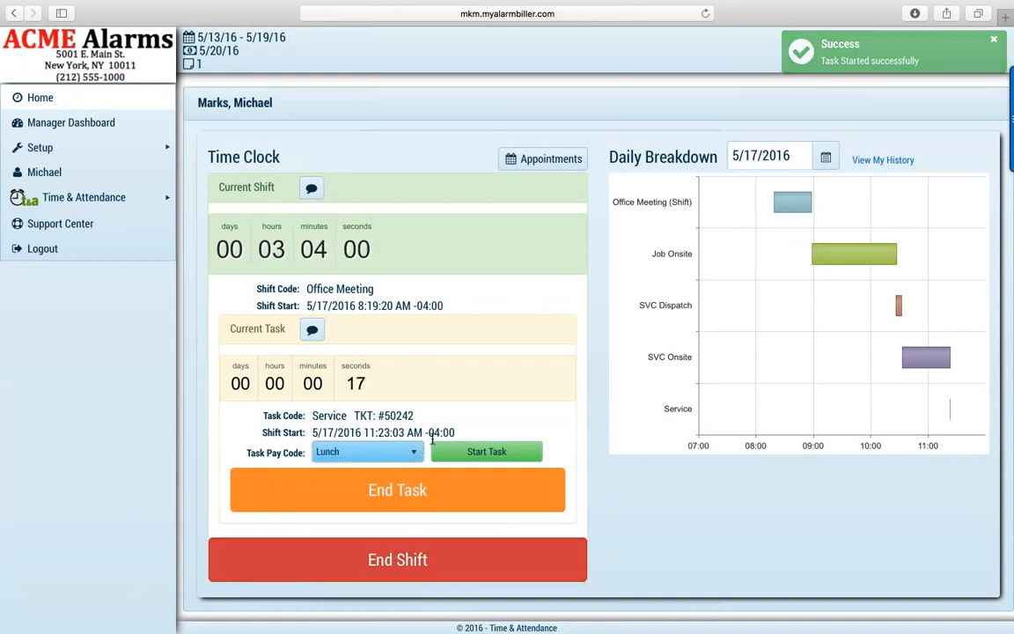
{"action": "left_click", "coordinate": [467, 453]}
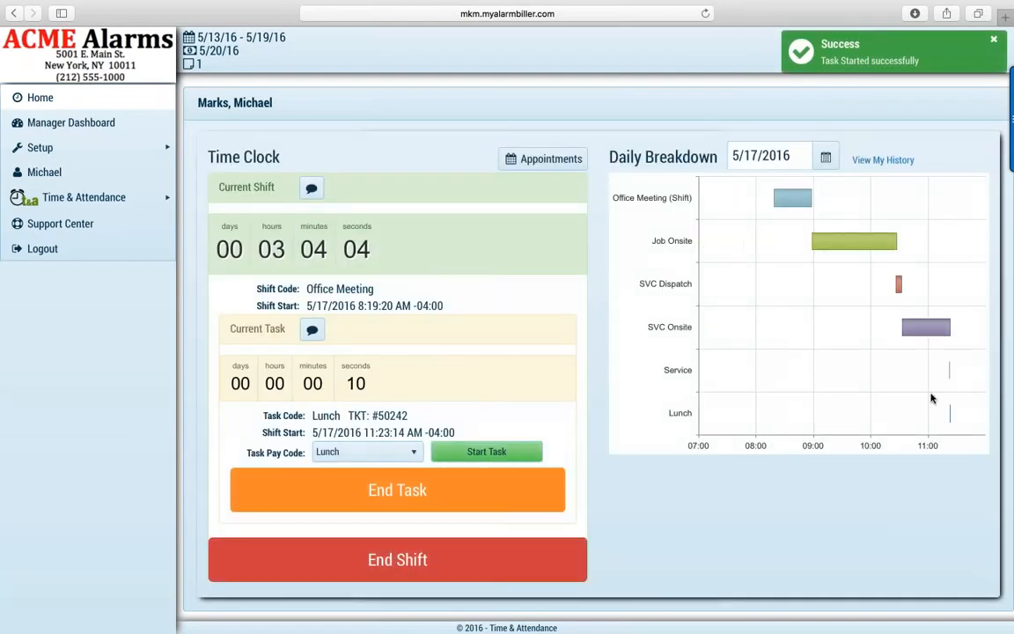
{"action": "mouse_move", "coordinate": [951, 414]}
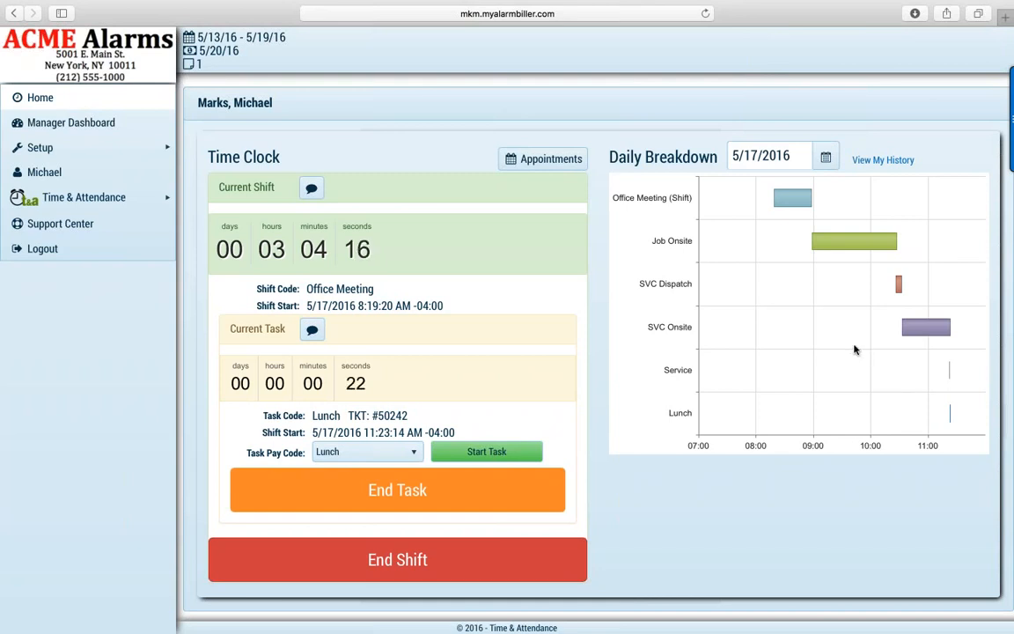
{"action": "mouse_move", "coordinate": [814, 197]}
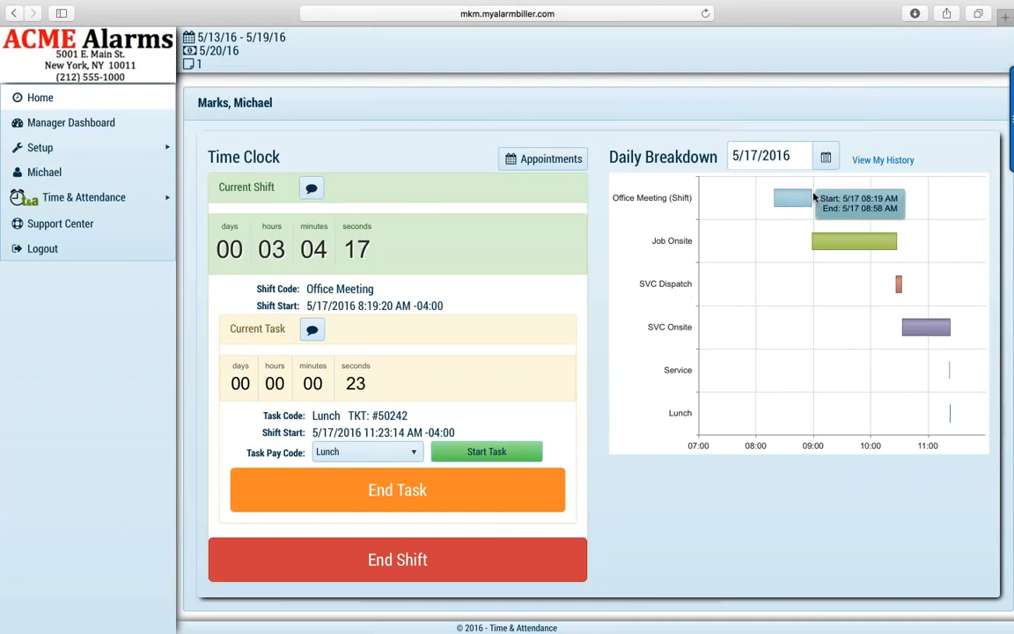
- Open the employee's time history and review the pay code summary and pay slip for the 5/13/16 - 5/19/16 pay period
{"action": "left_click", "coordinate": [890, 161]}
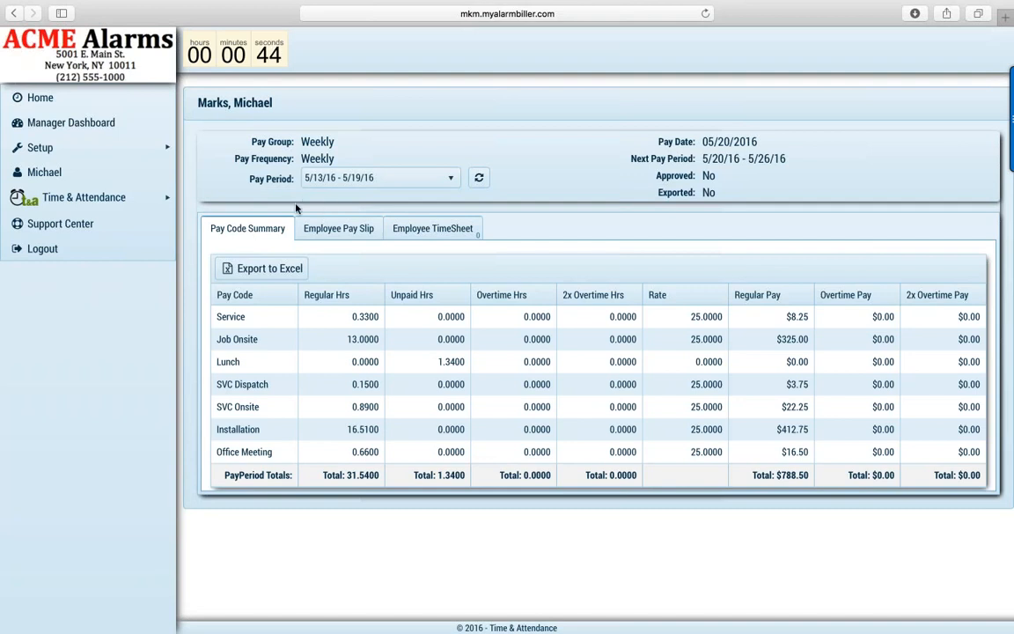
{"action": "left_click", "coordinate": [344, 319]}
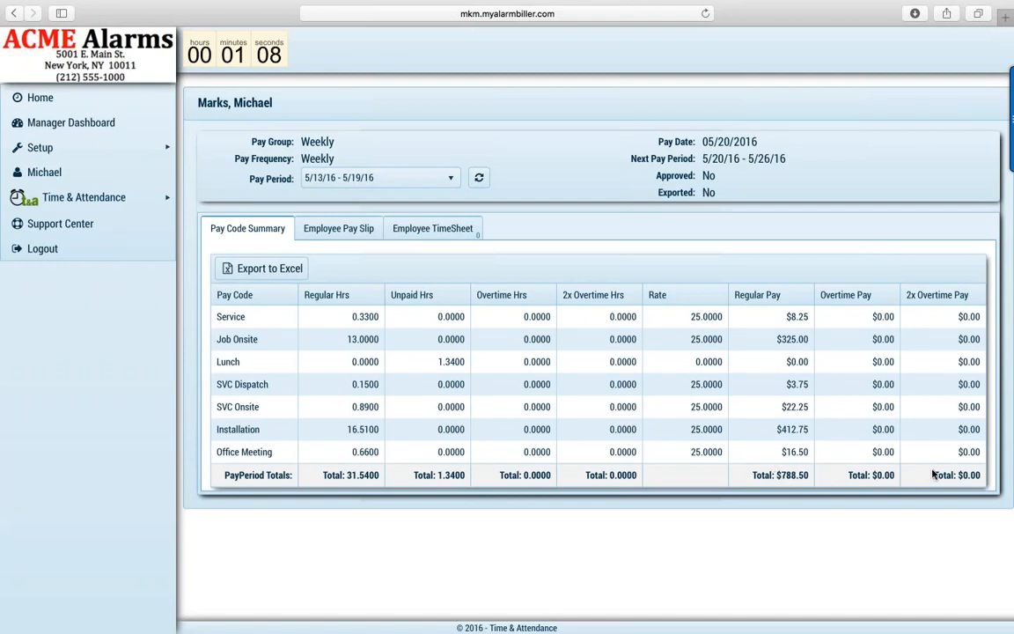
{"action": "left_click", "coordinate": [336, 231]}
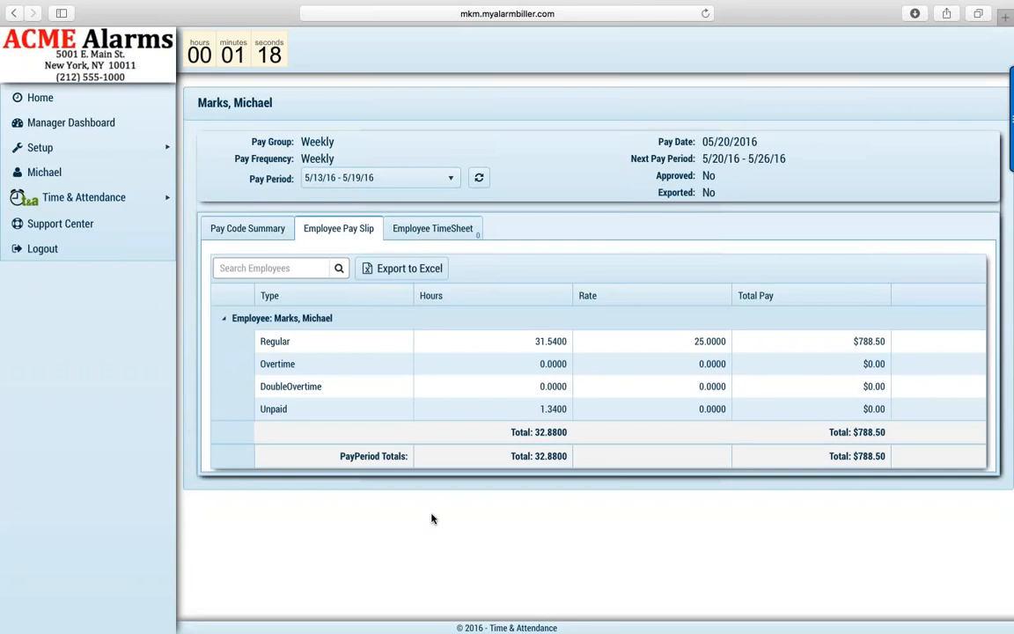
{"action": "left_click", "coordinate": [505, 345]}
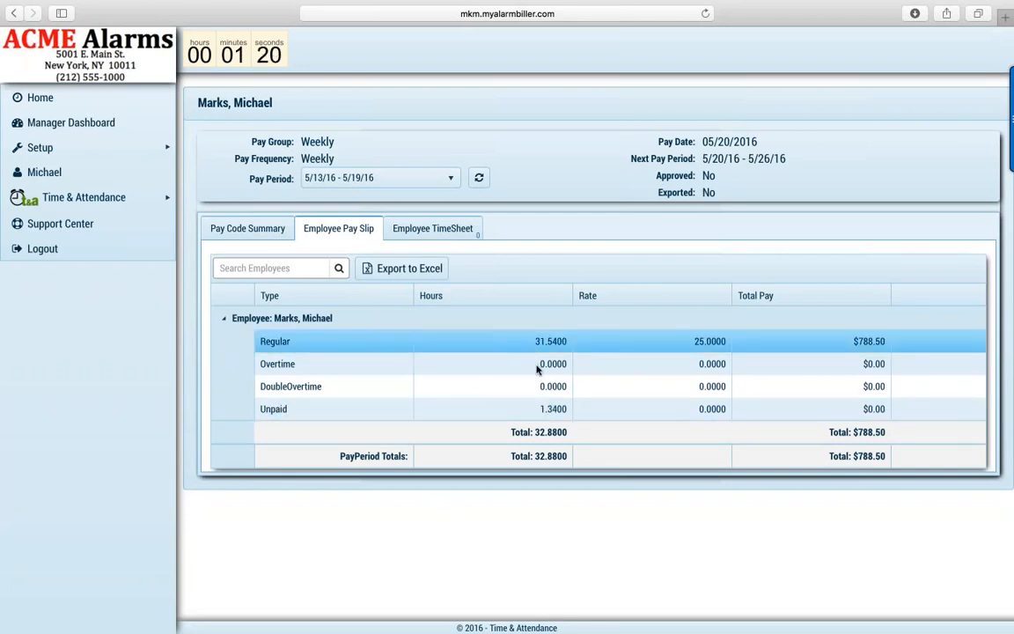
{"action": "left_click", "coordinate": [612, 410]}
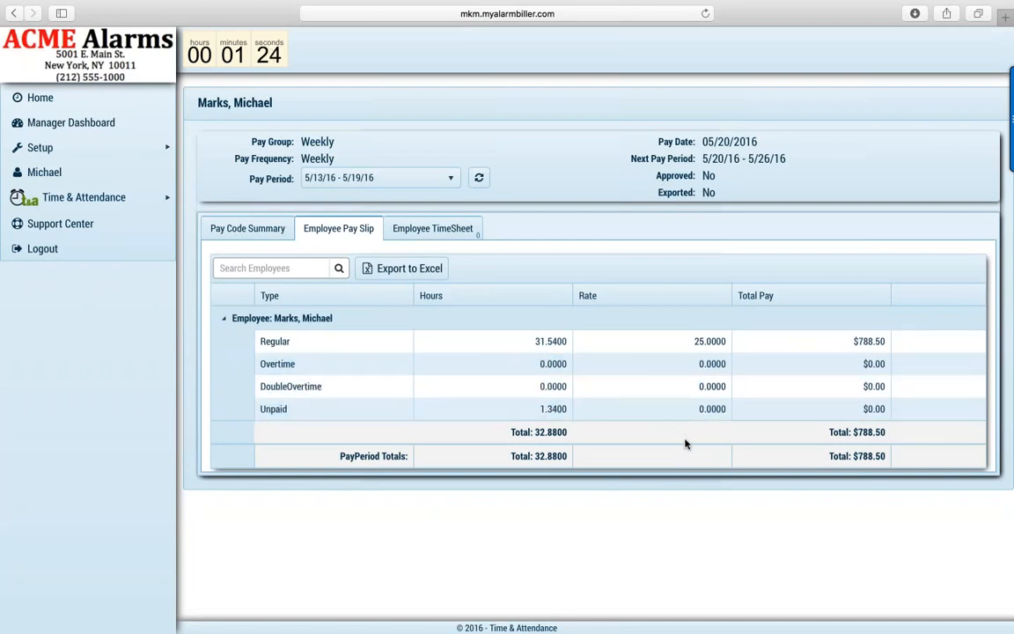
- Open the employee timesheet and look through the clock-in and clock-out entries of each shift in the work week
{"action": "left_click", "coordinate": [441, 234]}
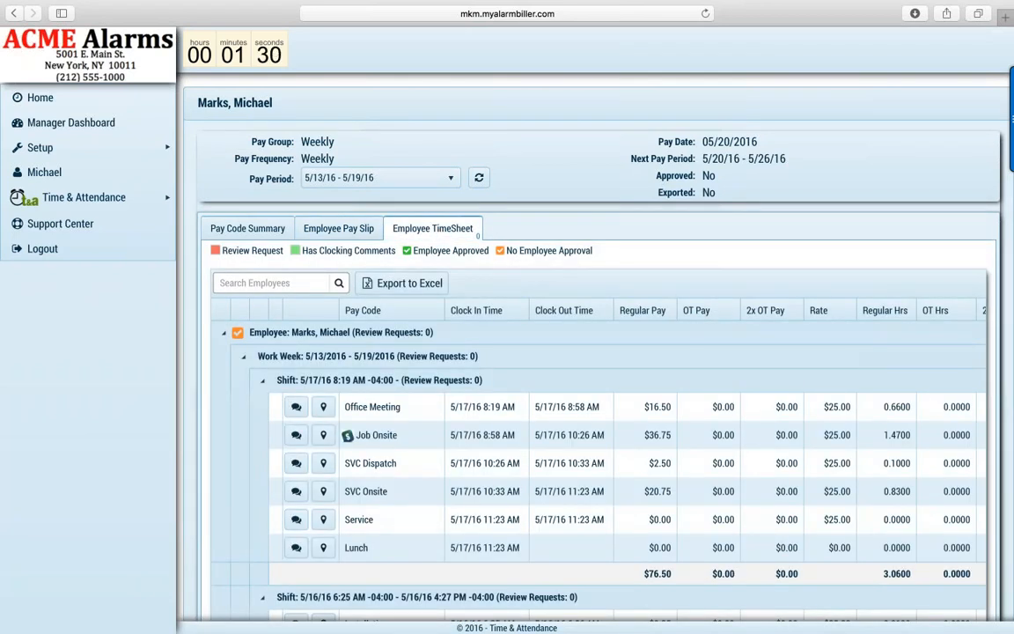
{"action": "scroll", "coordinate": [564, 339], "scroll_direction": "down", "scroll_amount": 3}
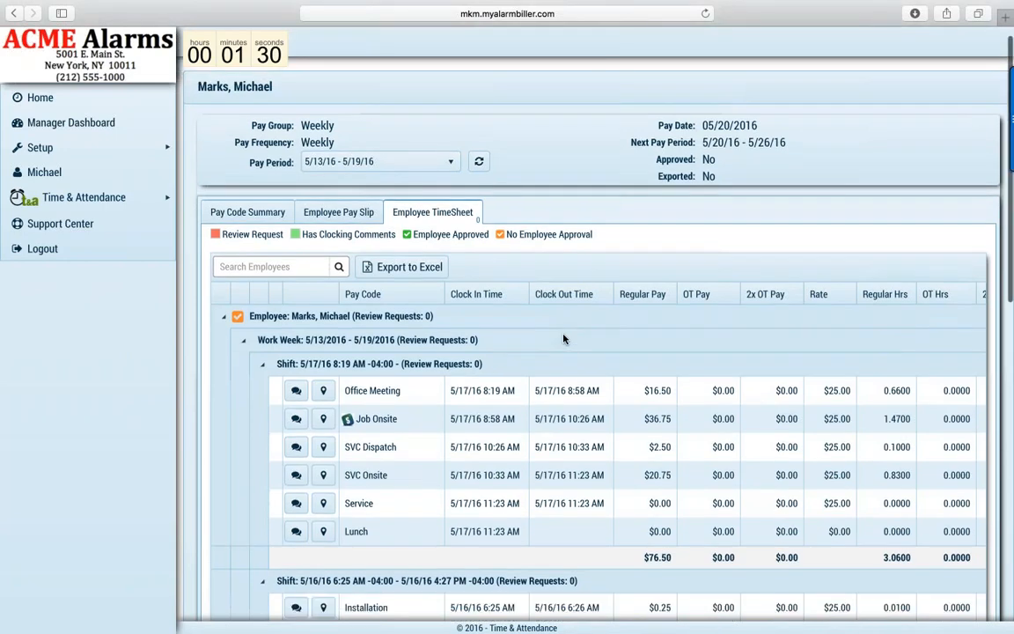
{"action": "left_click", "coordinate": [563, 336]}
{"action": "scroll", "coordinate": [563, 336], "scroll_direction": "down", "scroll_amount": 2}
{"action": "scroll", "coordinate": [563, 336], "scroll_direction": "down", "scroll_amount": 1}
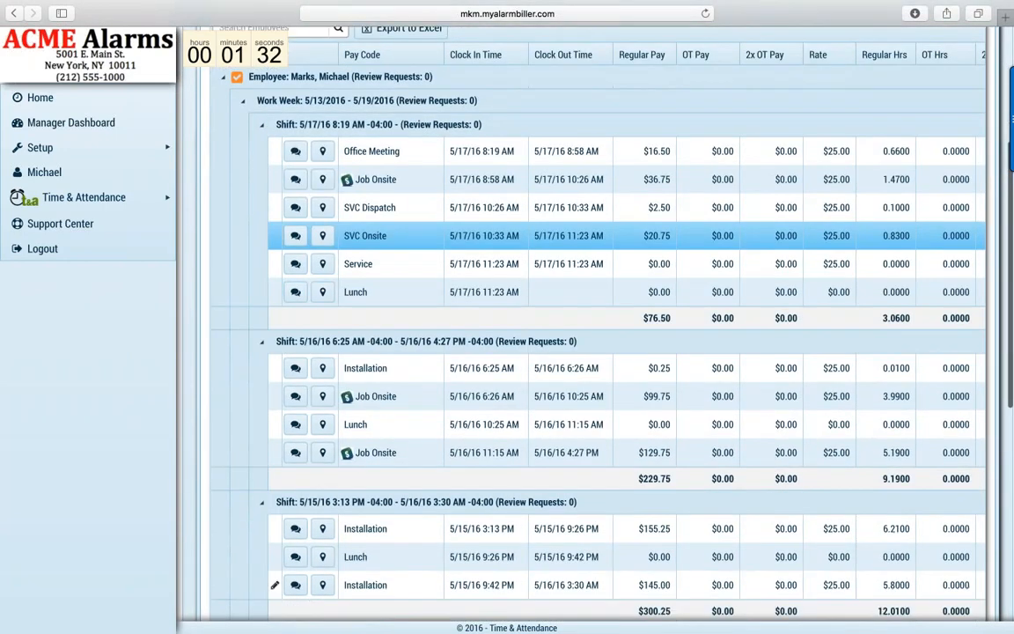
{"action": "scroll", "coordinate": [563, 336], "scroll_direction": "up", "scroll_amount": 1}
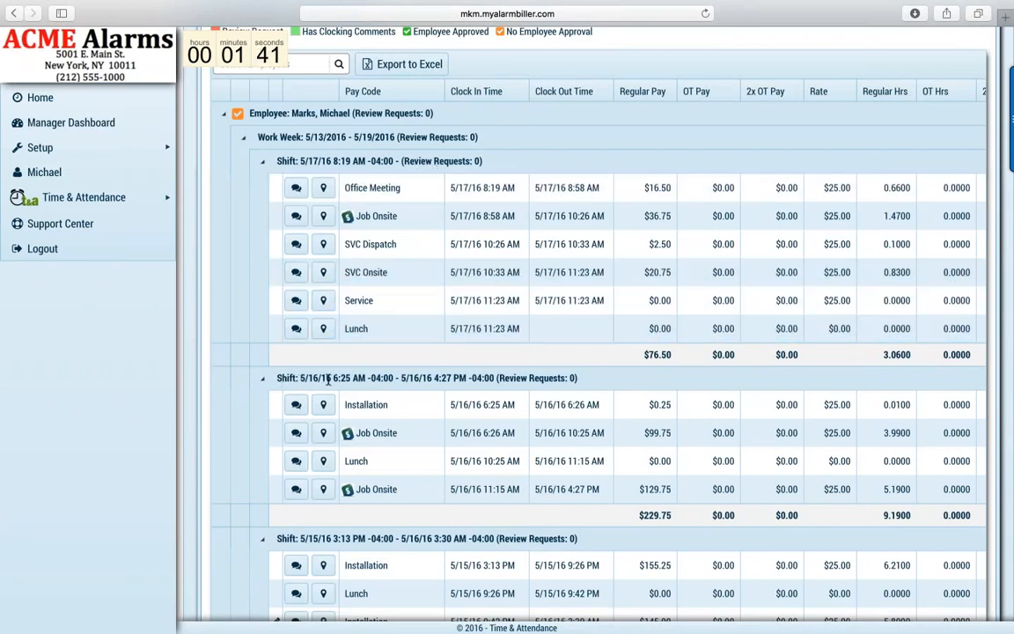
{"action": "scroll", "coordinate": [323, 440], "scroll_direction": "down", "scroll_amount": 3}
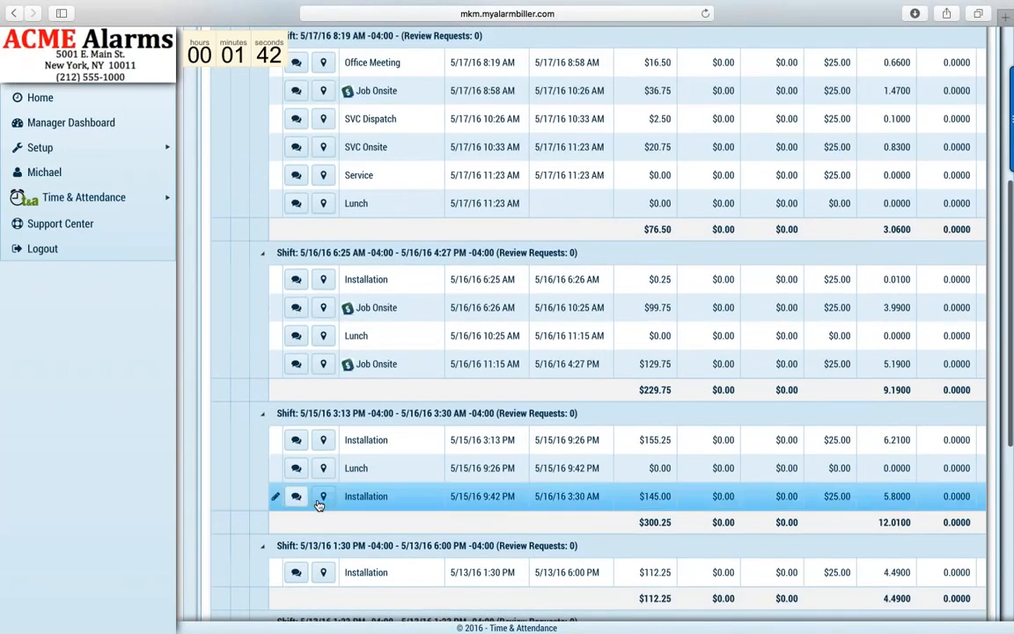
{"action": "scroll", "coordinate": [320, 505], "scroll_direction": "up", "scroll_amount": 1}
{"action": "scroll", "coordinate": [320, 506], "scroll_direction": "up", "scroll_amount": 4}
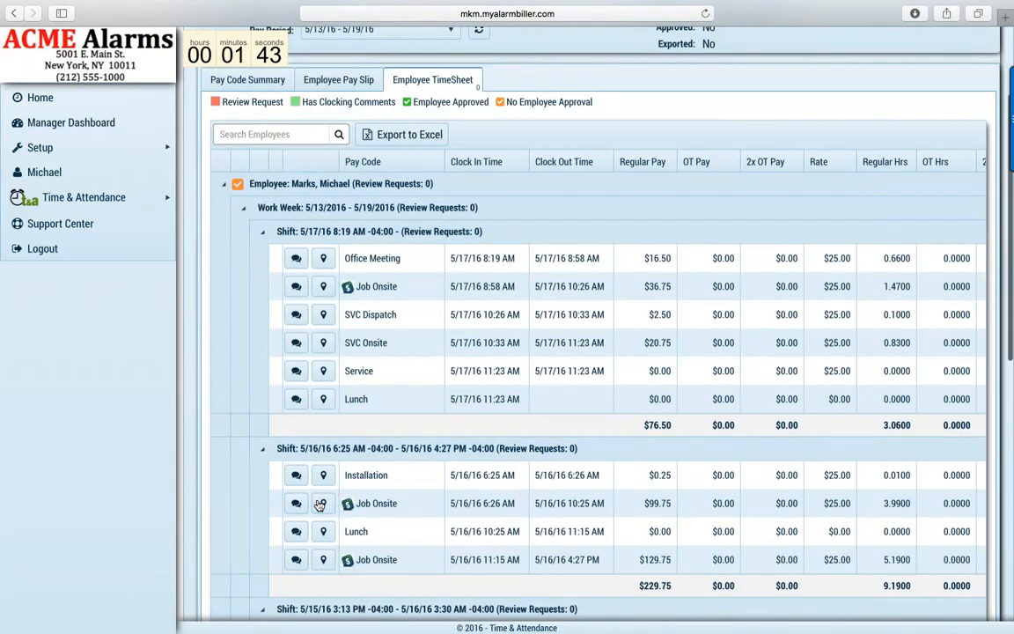
- Go through the 5/17/16 shift's timesheet entries and view the tracked location of the Lunch entry on the map
{"action": "left_click", "coordinate": [415, 312]}
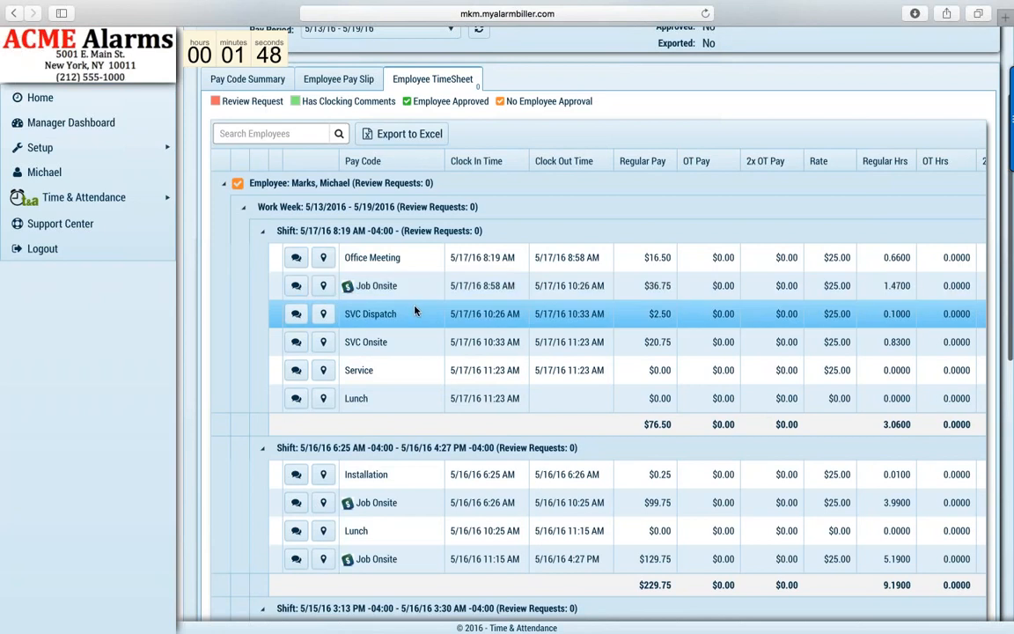
{"action": "left_click", "coordinate": [416, 341]}
{"action": "left_click", "coordinate": [417, 370]}
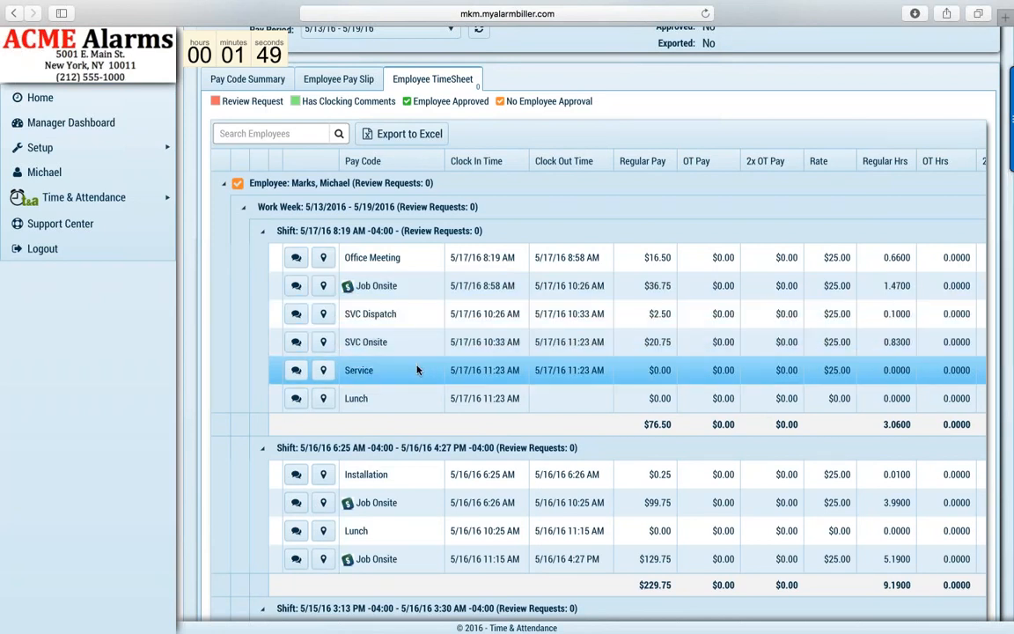
{"action": "left_click", "coordinate": [409, 403]}
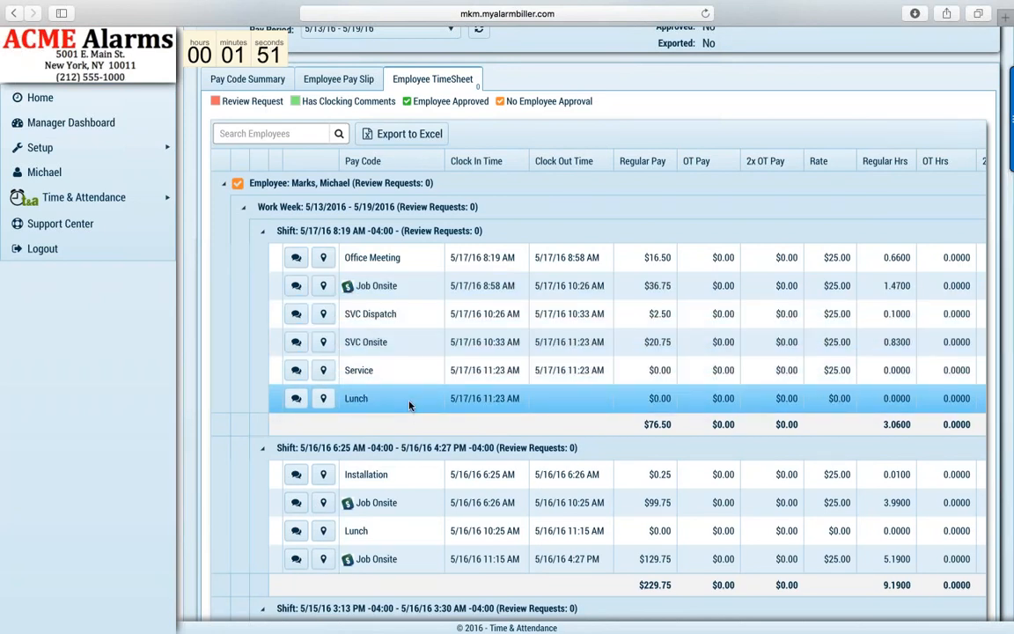
{"action": "left_click", "coordinate": [323, 400]}
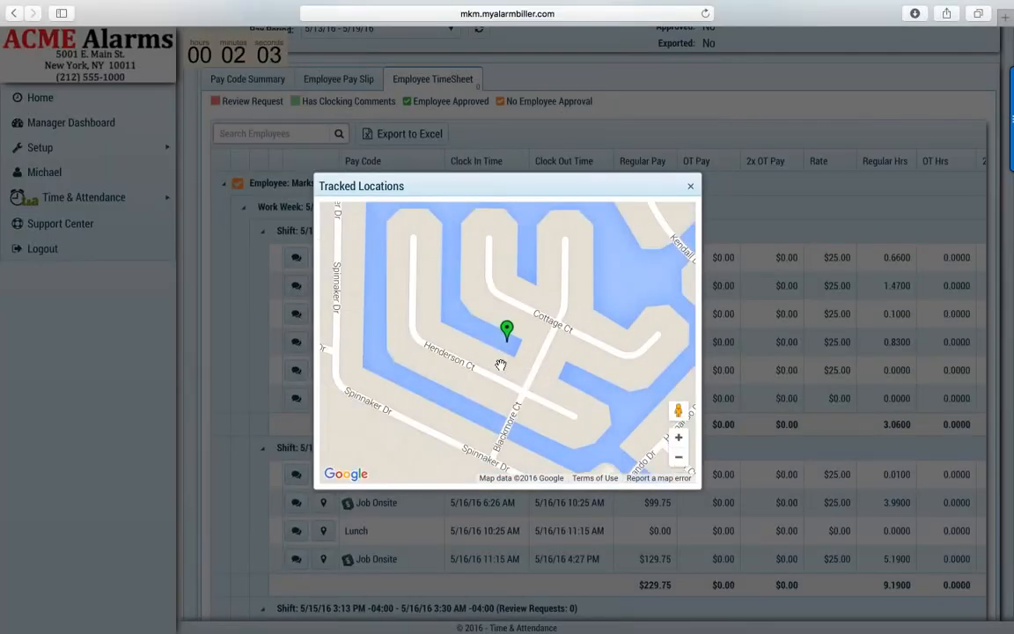
{"action": "left_click", "coordinate": [690, 188]}
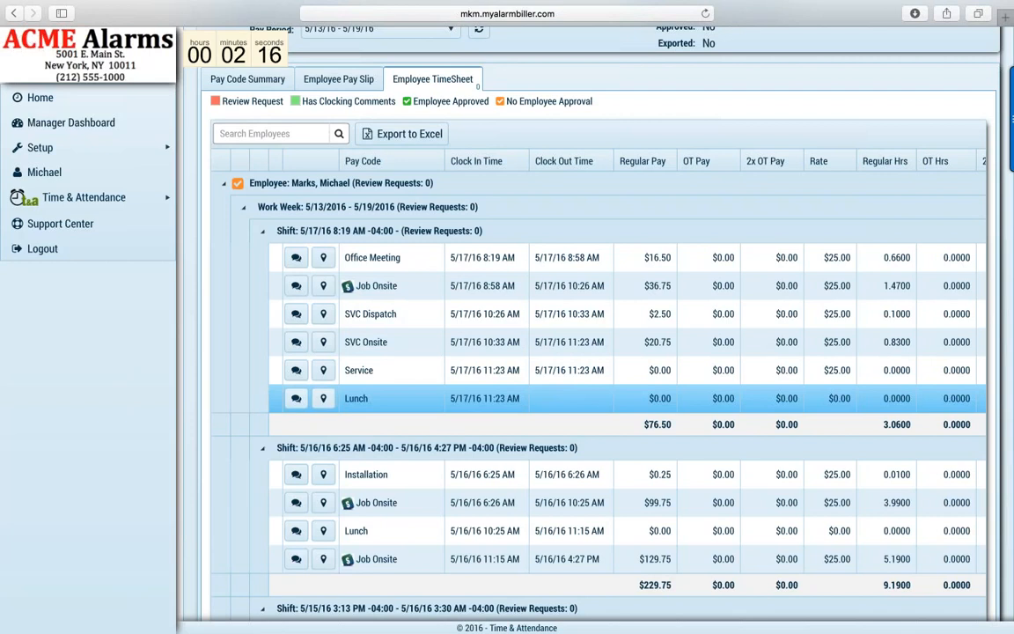
- Add the comment "Any comment" to the 5/17/16 Service entry with a manager review request, and save it
{"action": "left_click", "coordinate": [515, 365]}
{"action": "scroll", "coordinate": [515, 365], "scroll_direction": "up", "scroll_amount": 1}
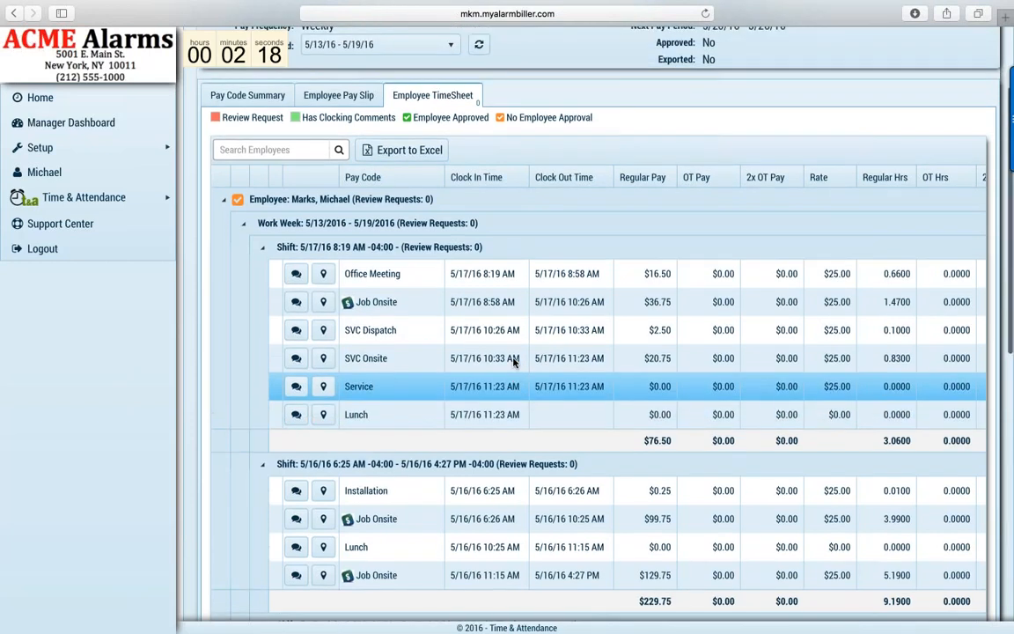
{"action": "left_click", "coordinate": [500, 356]}
{"action": "left_click", "coordinate": [500, 363]}
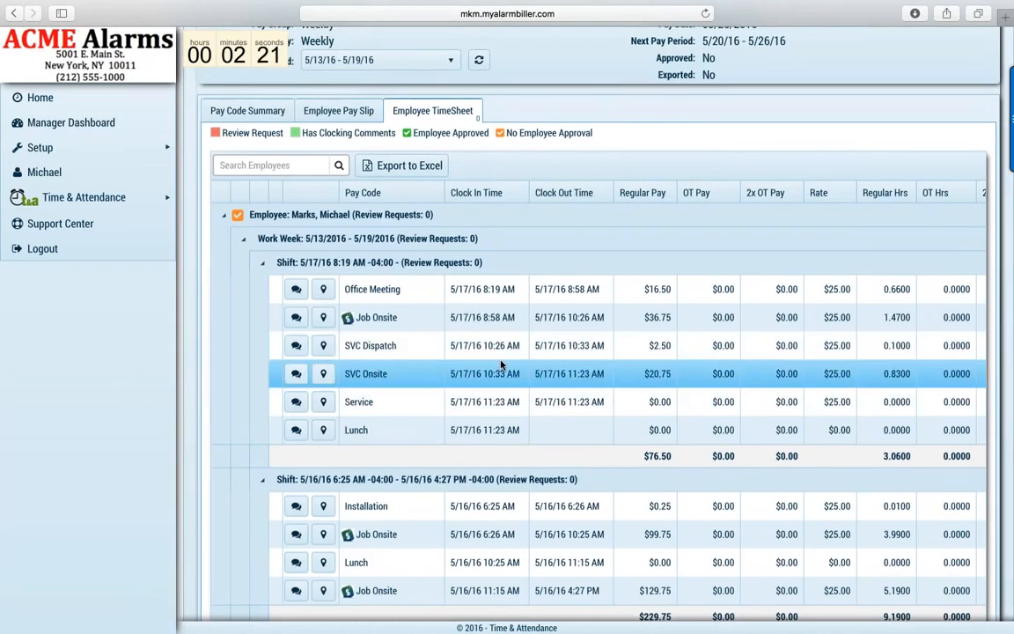
{"action": "left_click", "coordinate": [297, 403]}
{"action": "type", "text": "Any comment"}
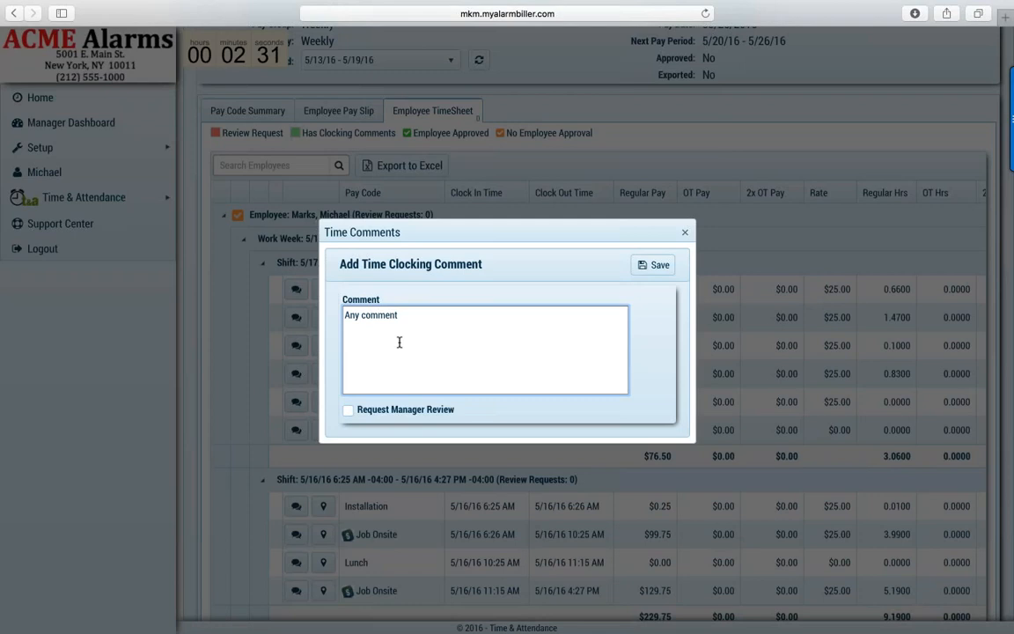
{"action": "left_click", "coordinate": [349, 411]}
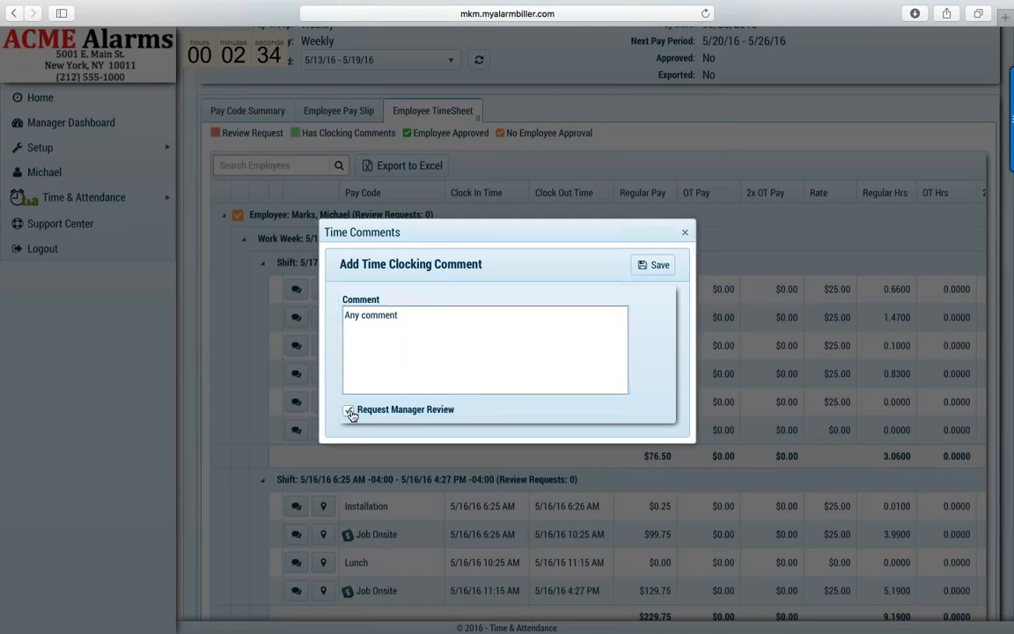
{"action": "left_click", "coordinate": [659, 265]}
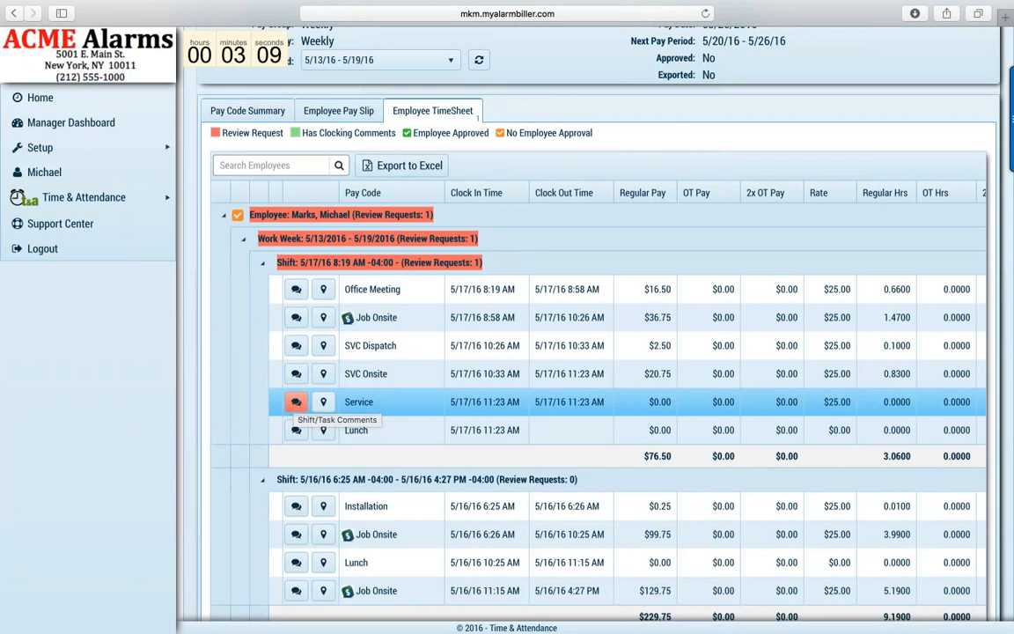
- Open the manager dashboard and examine the employees' review requests and the open shifts, including their task start times
{"action": "scroll", "coordinate": [296, 403], "scroll_direction": "up", "scroll_amount": 3}
{"action": "left_click", "coordinate": [40, 98]}
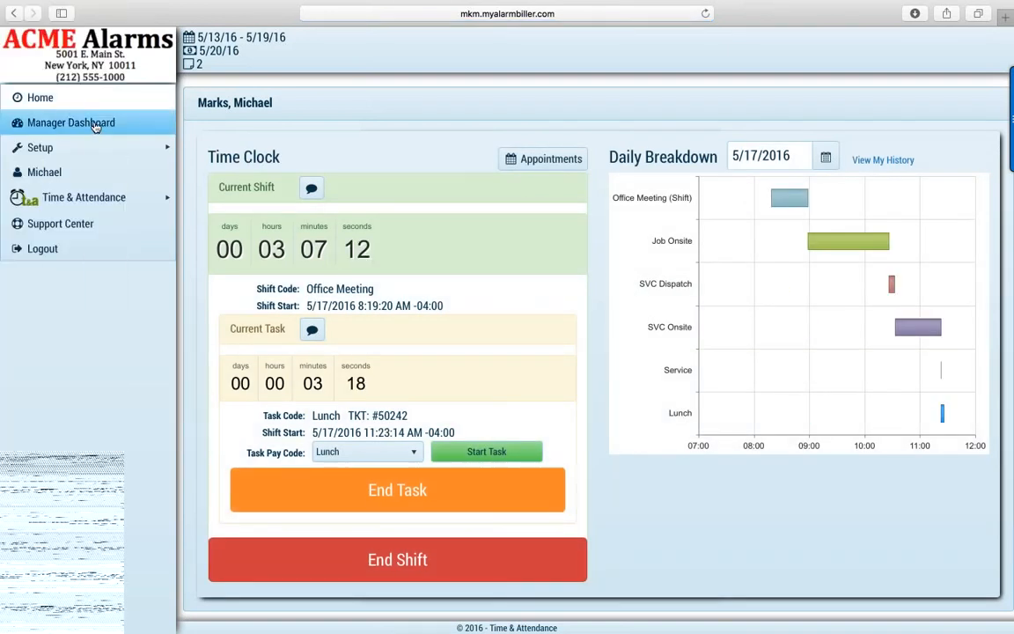
{"action": "left_click", "coordinate": [58, 127]}
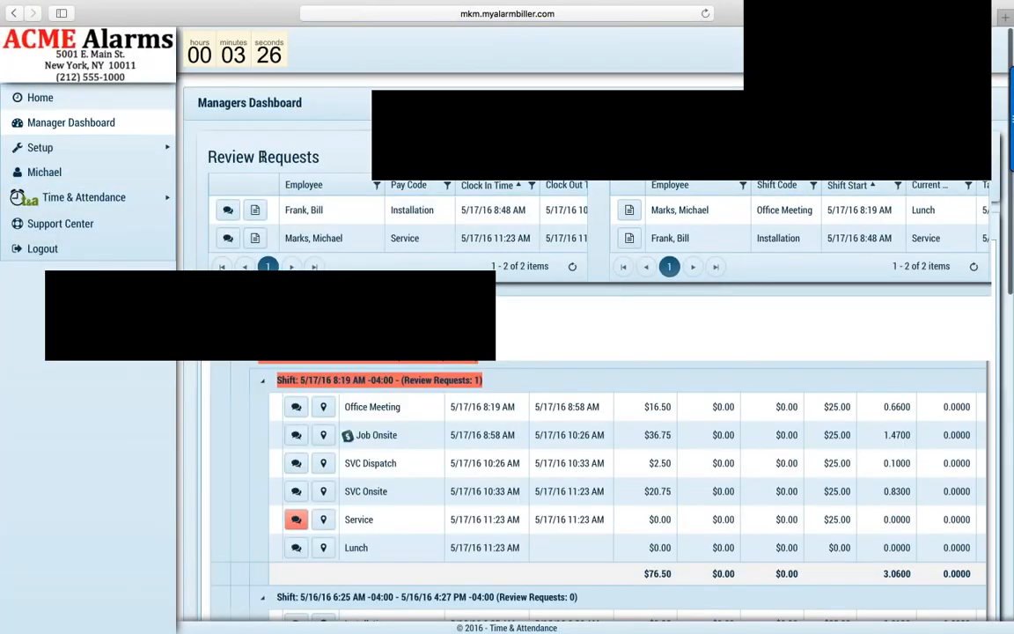
{"action": "left_click", "coordinate": [343, 211]}
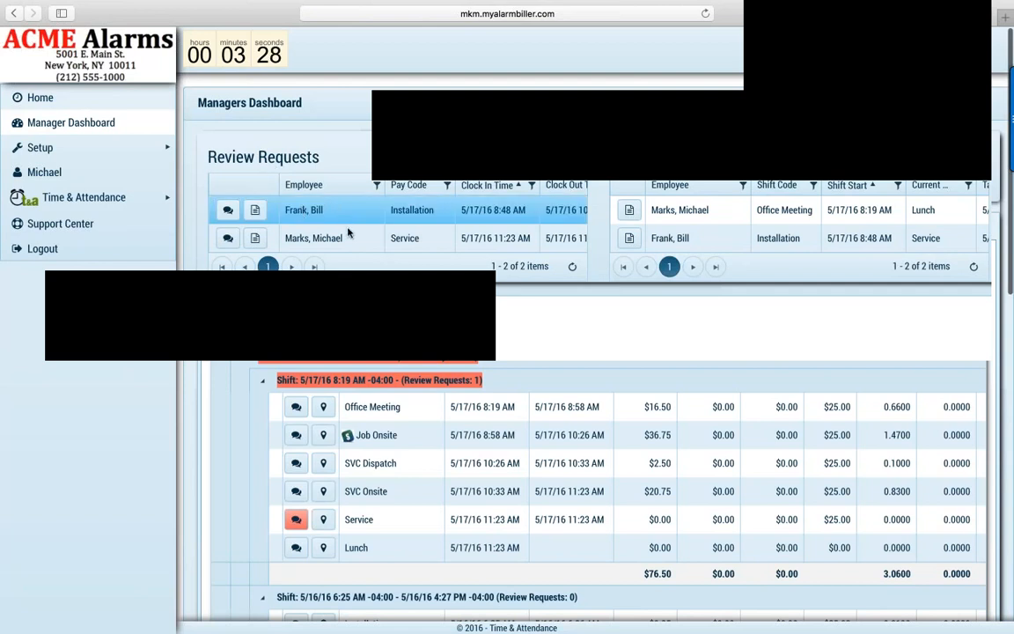
{"action": "left_click", "coordinate": [350, 239]}
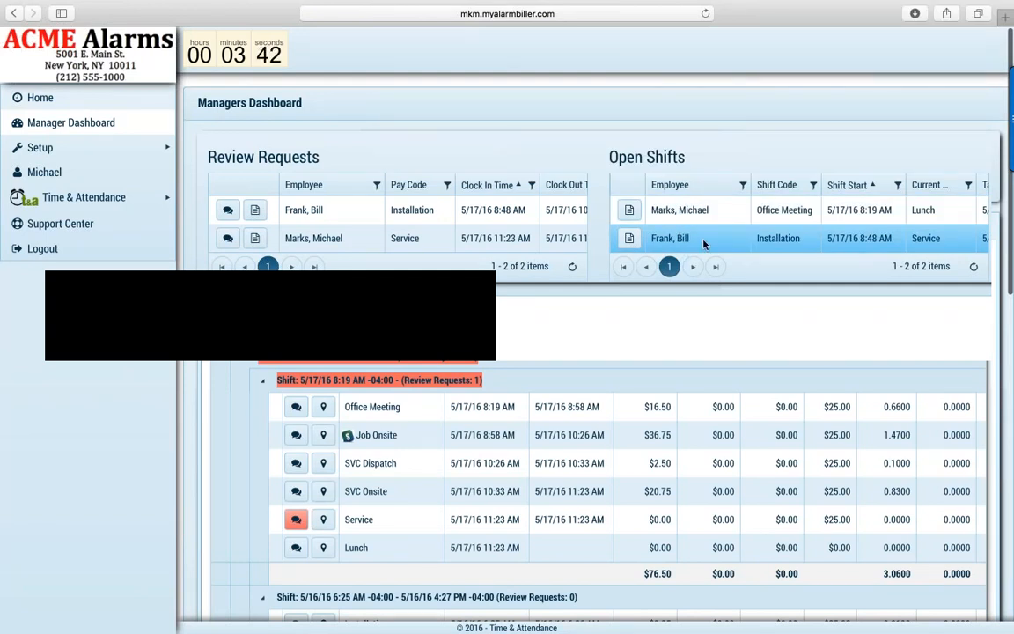
{"action": "scroll", "coordinate": [704, 244], "scroll_direction": "right", "scroll_amount": 3}
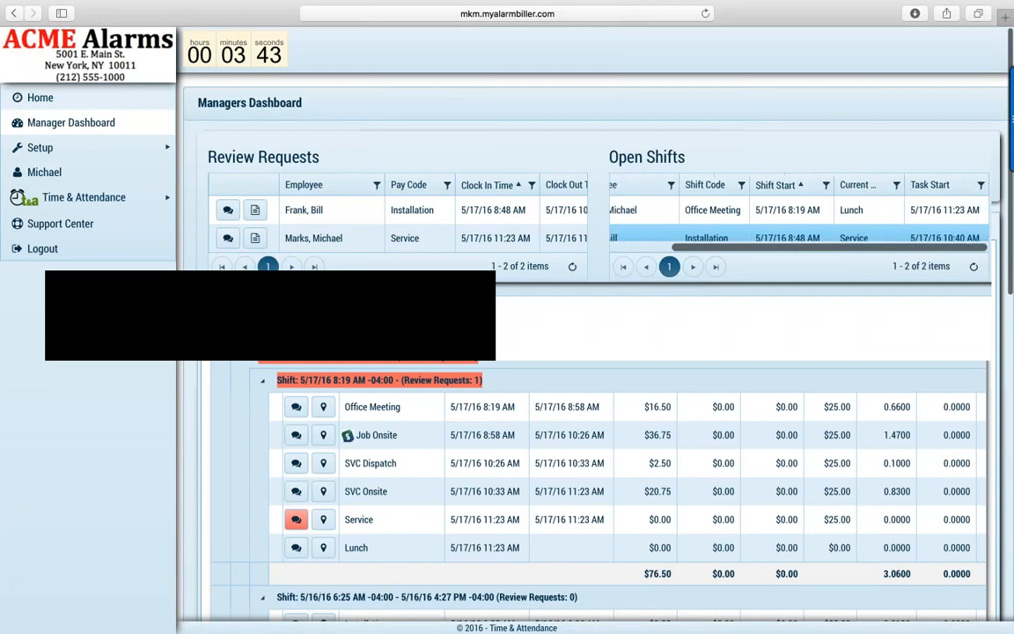
{"action": "scroll", "coordinate": [756, 211], "scroll_direction": "left", "scroll_amount": 3}
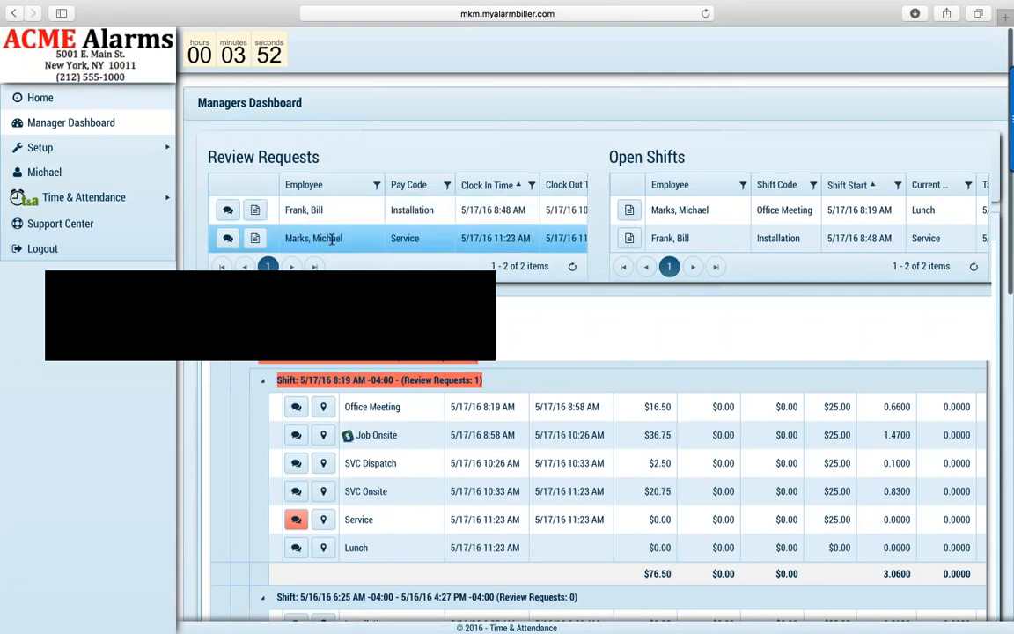
- View the previous comments on the Service review request, then close them without adding a comment
{"action": "left_click", "coordinate": [228, 240]}
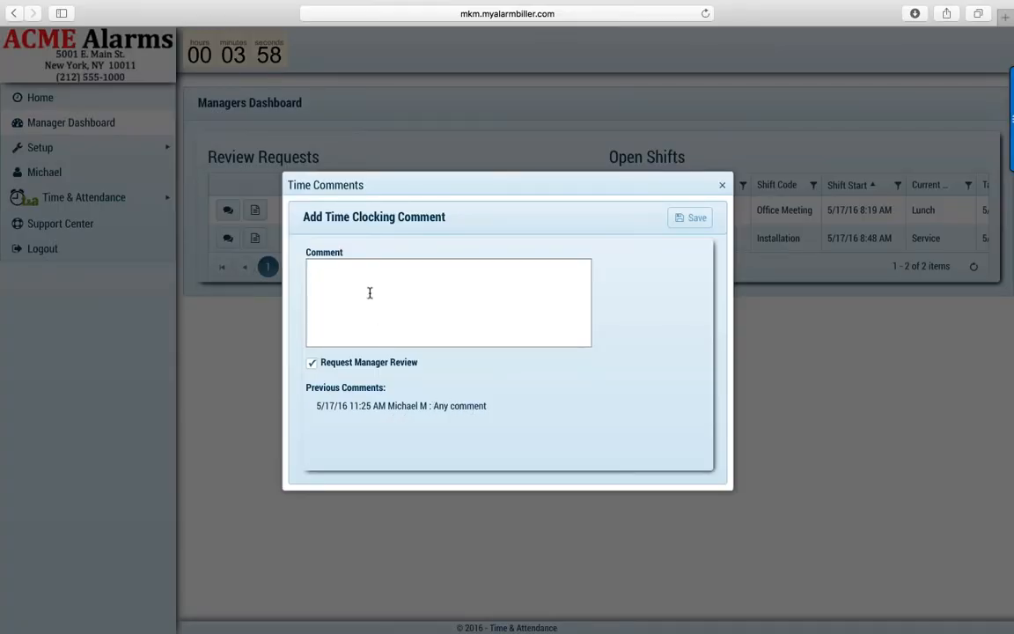
{"action": "left_click", "coordinate": [723, 186]}
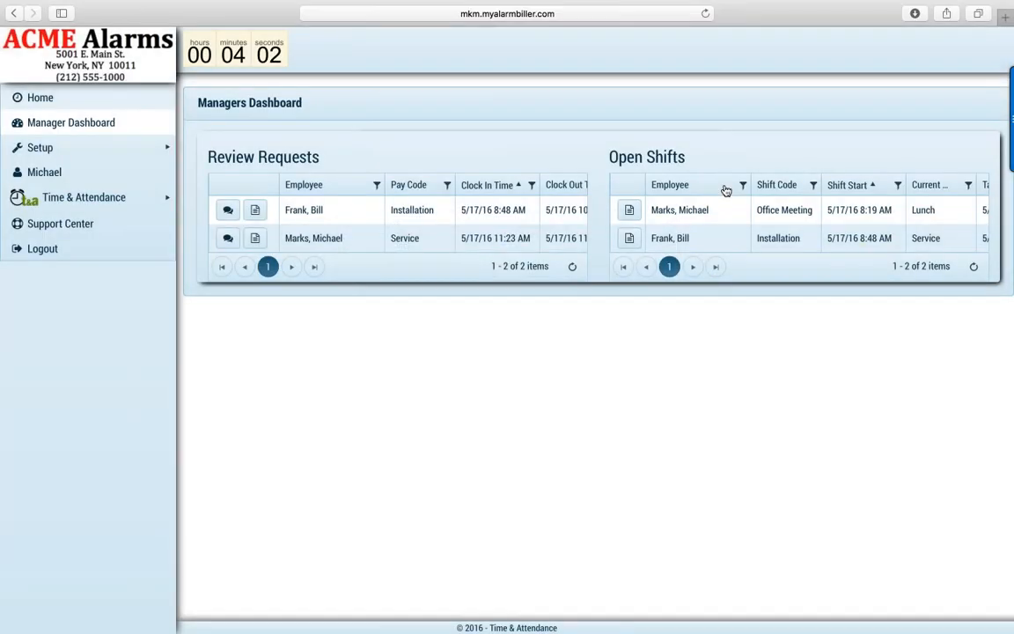
{"action": "left_click", "coordinate": [351, 234]}
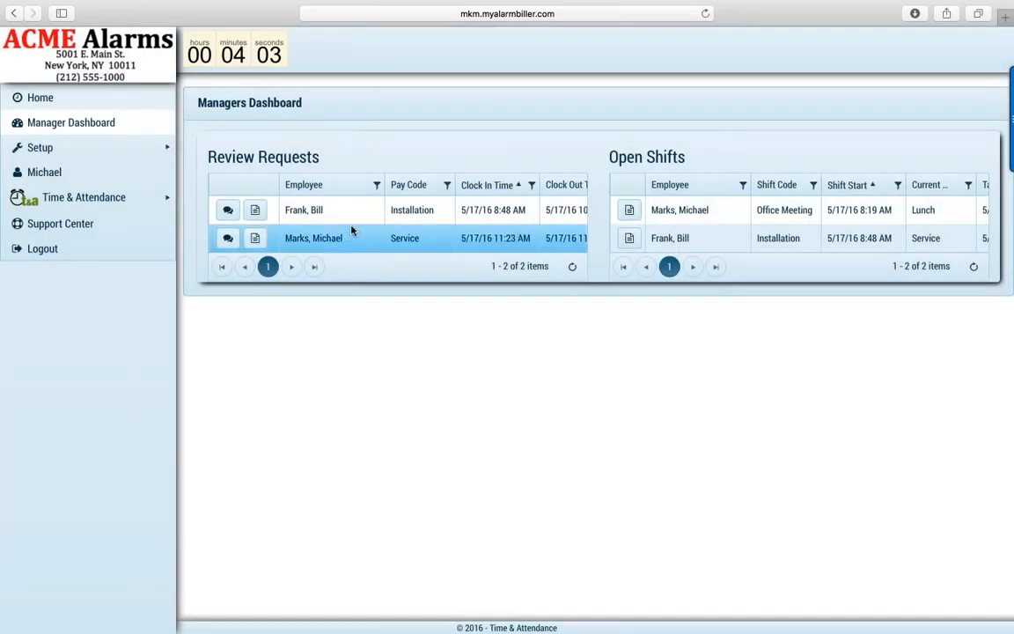
- Open the employee timesheet from the Service review request and expand the flagged employee's 5/17/16 8:19 AM shift
{"action": "left_click", "coordinate": [255, 241]}
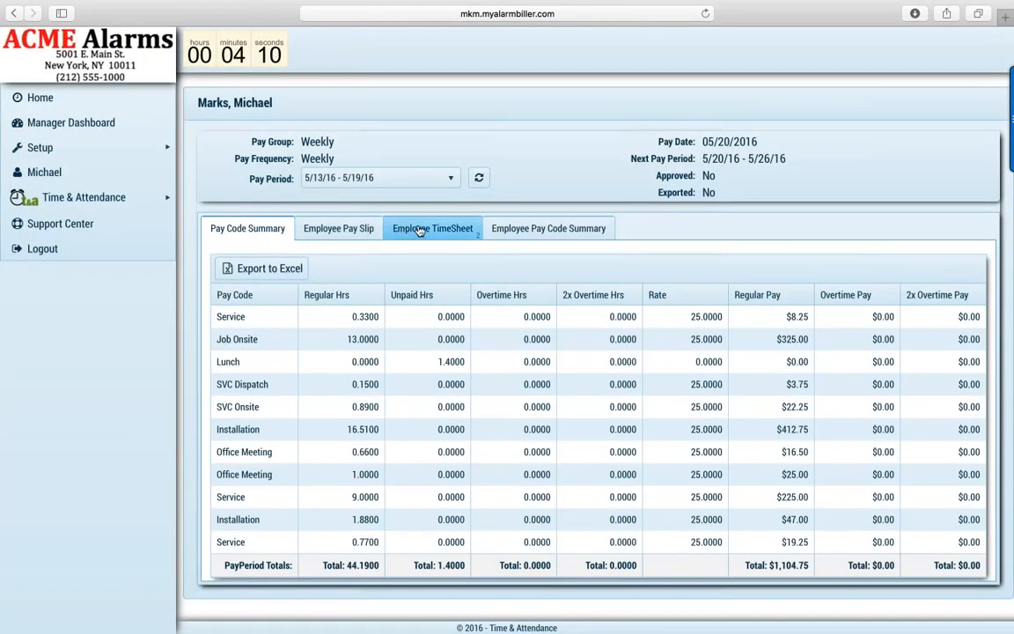
{"action": "left_click", "coordinate": [420, 231]}
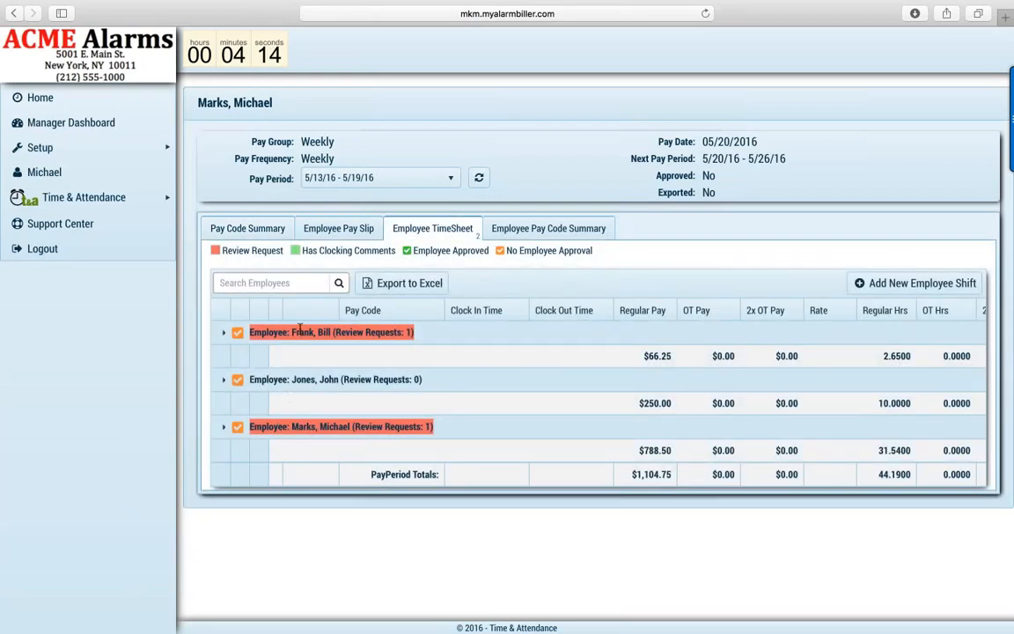
{"action": "left_click", "coordinate": [223, 427]}
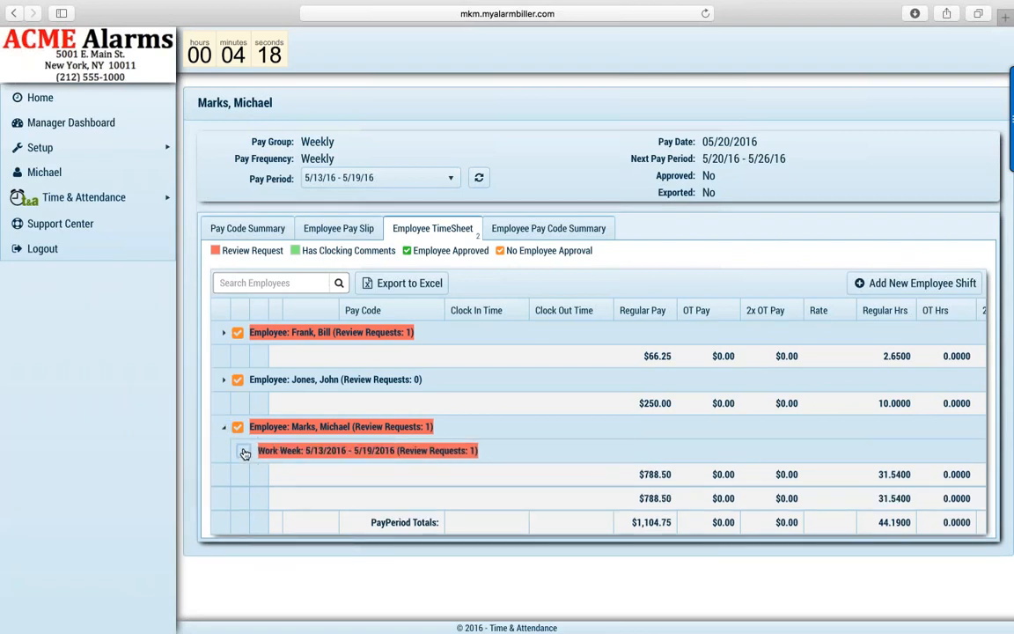
{"action": "left_click", "coordinate": [244, 450]}
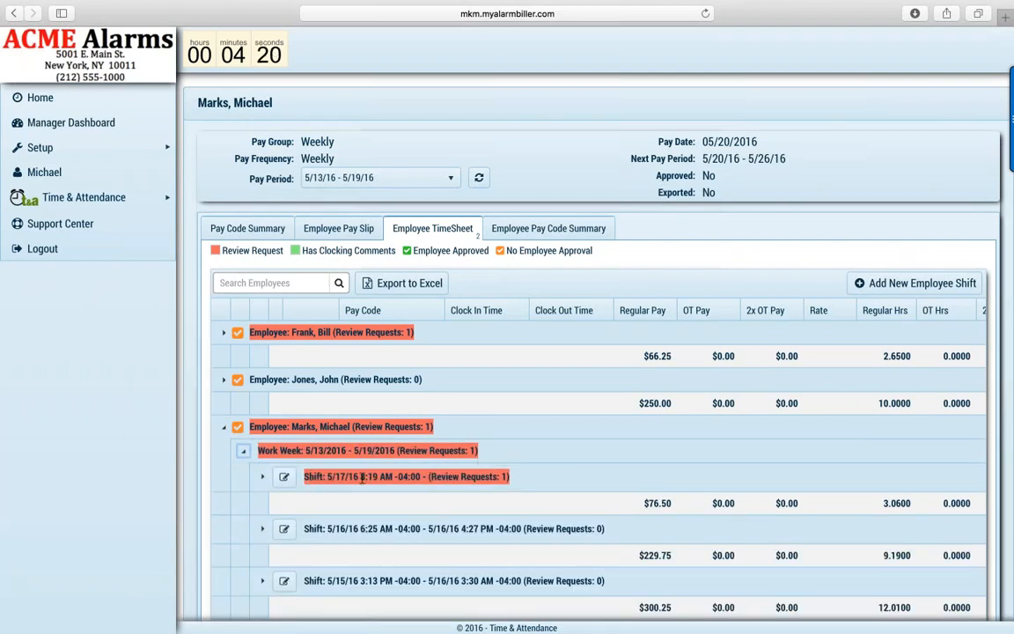
{"action": "scroll", "coordinate": [361, 478], "scroll_direction": "down", "scroll_amount": 3}
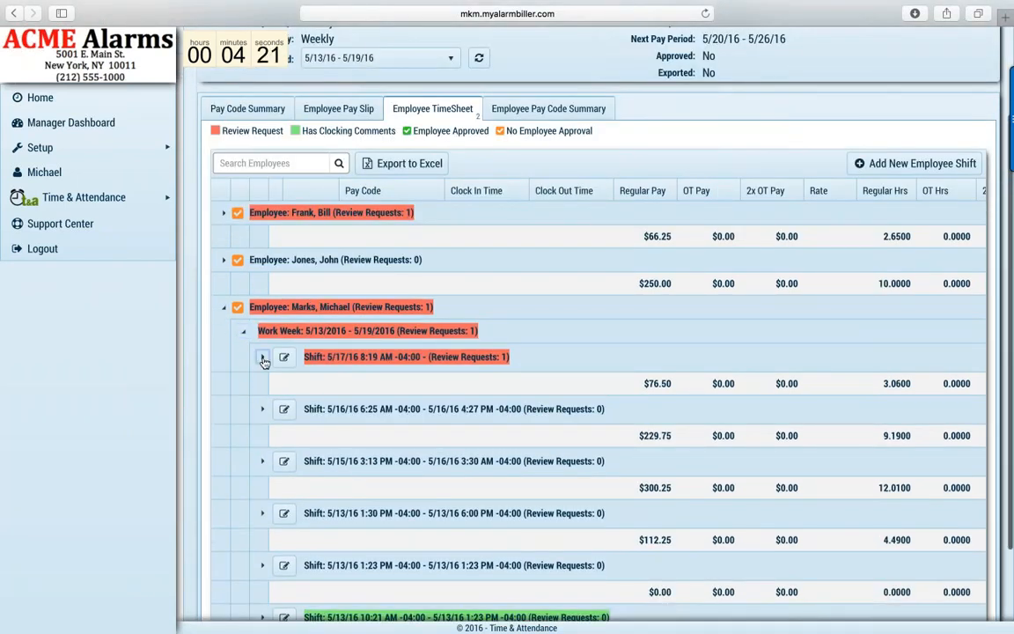
{"action": "left_click", "coordinate": [262, 359]}
{"action": "scroll", "coordinate": [372, 350], "scroll_direction": "down", "scroll_amount": 3}
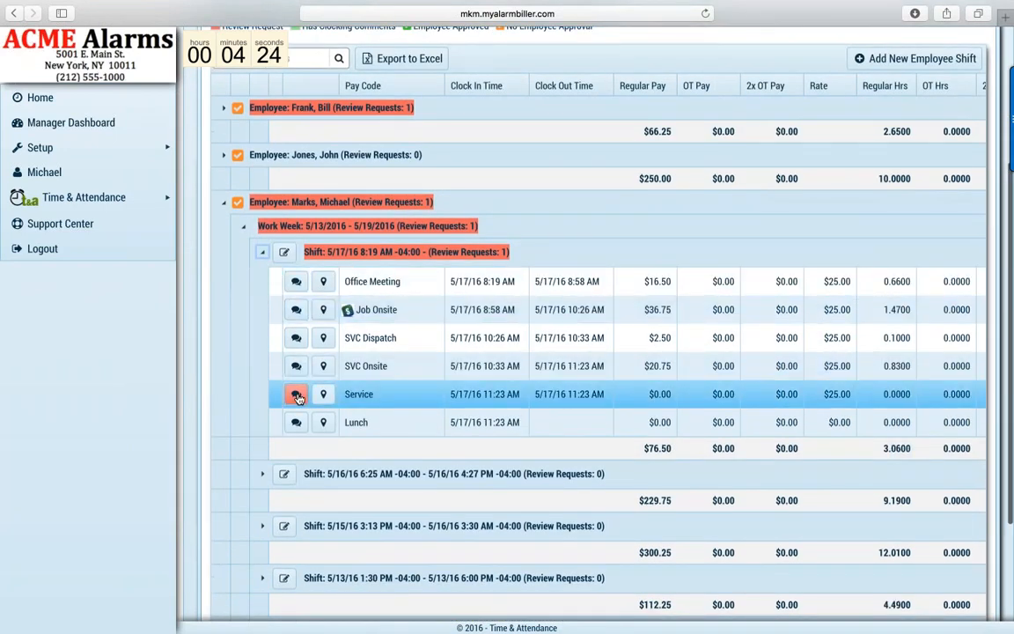
- Add the comment "Ok, will take care of it." to the Service entry, clear its manager review request, and save
{"action": "left_click", "coordinate": [297, 394]}
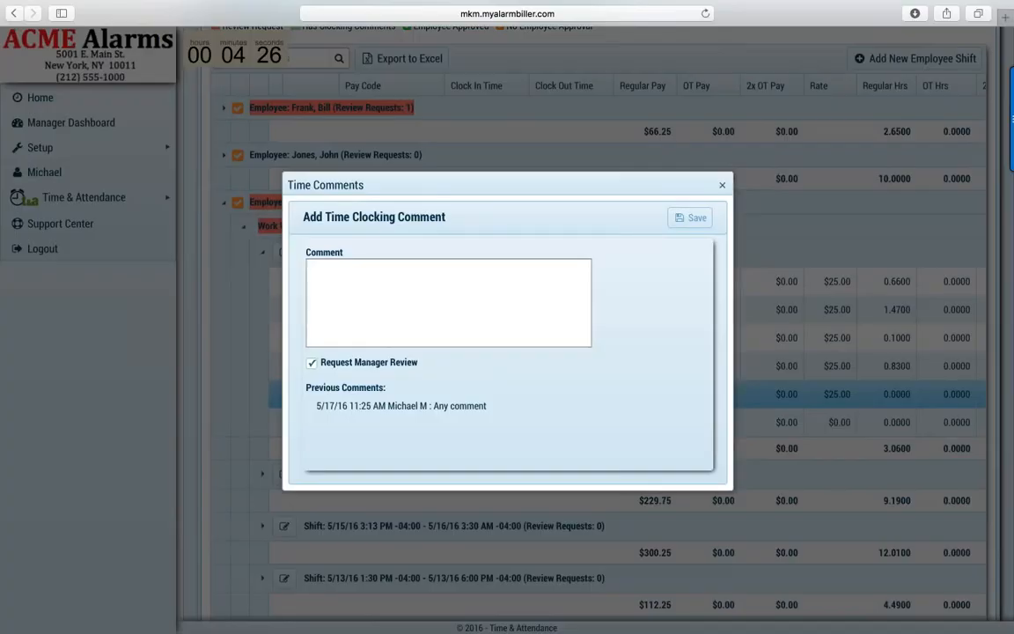
{"action": "left_click", "coordinate": [423, 301]}
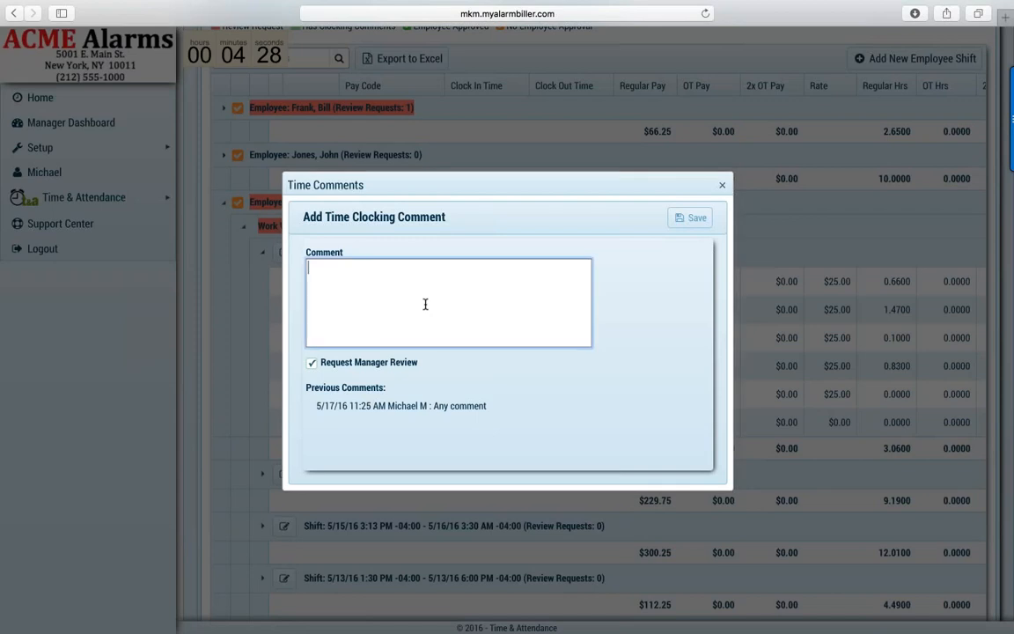
{"action": "type", "text": "0k, will take care of it."}
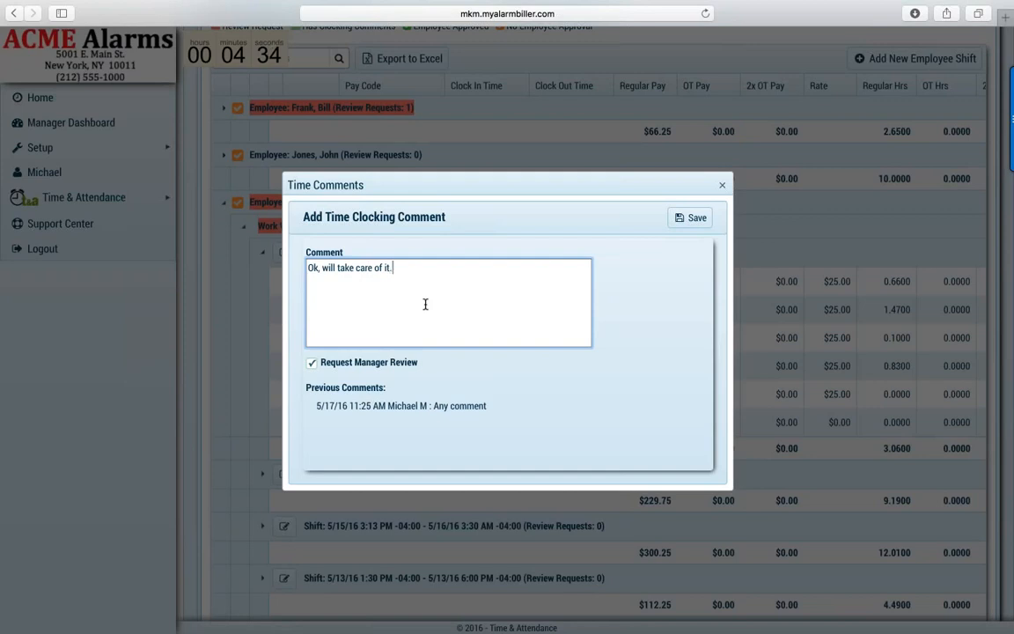
{"action": "left_click", "coordinate": [314, 363]}
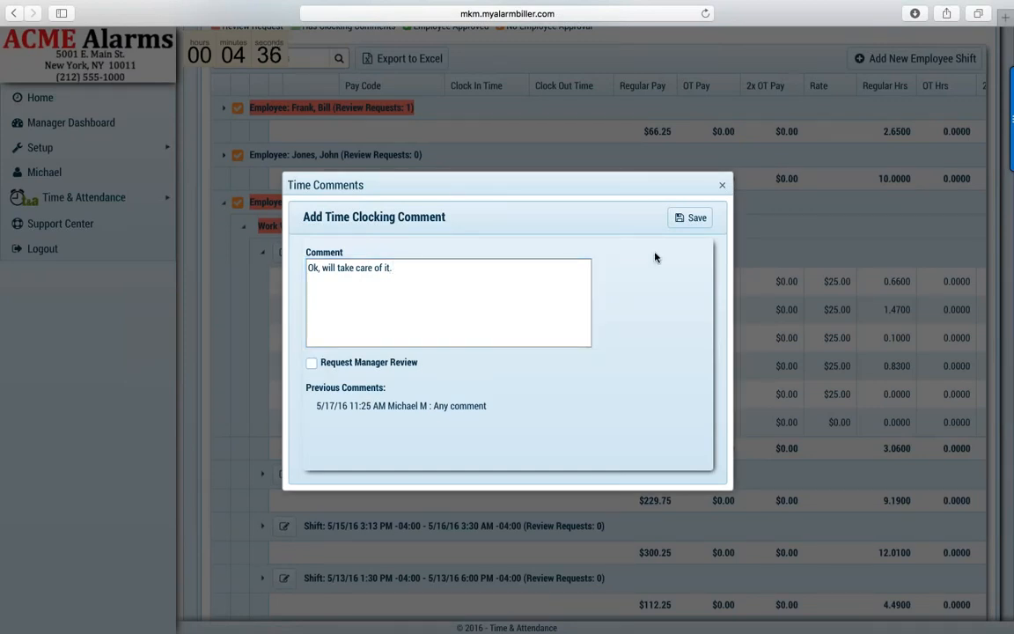
{"action": "left_click", "coordinate": [695, 219]}
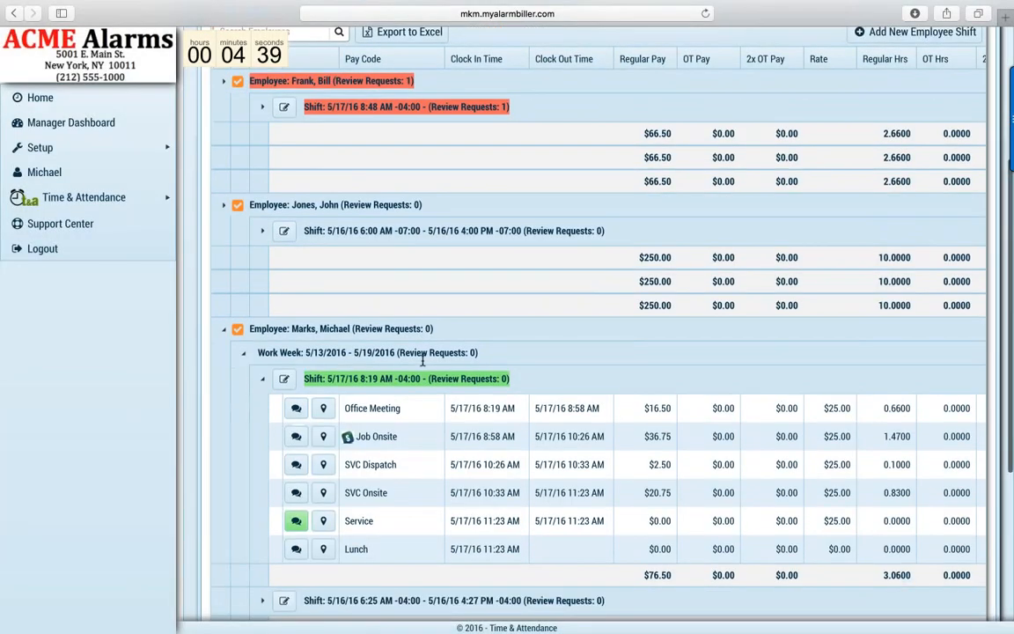
- Edit the 5/17/16 8:19 AM shift and change the Service record's pay code to Office Meeting
{"action": "scroll", "coordinate": [414, 370], "scroll_direction": "down", "scroll_amount": 3}
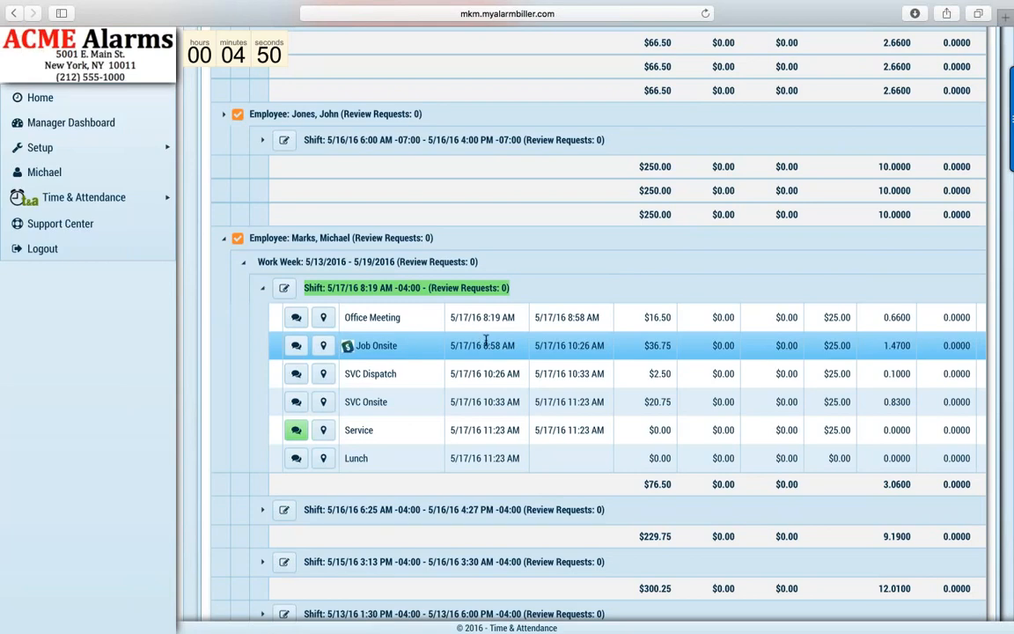
{"action": "left_click", "coordinate": [283, 290]}
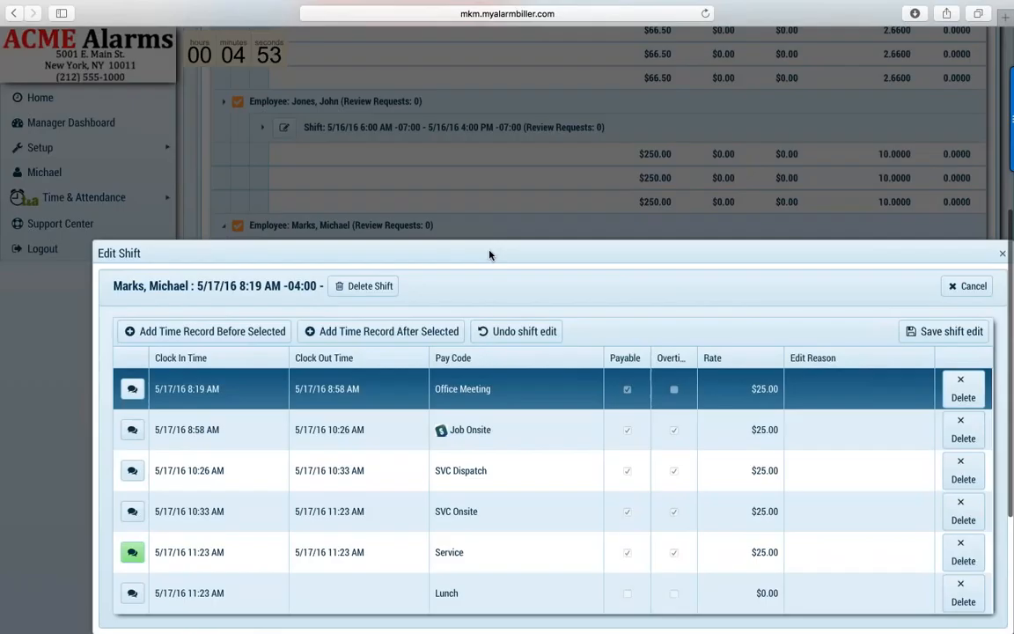
{"action": "left_click_drag", "start_coordinate": [490, 255], "coordinate": [437, 140]}
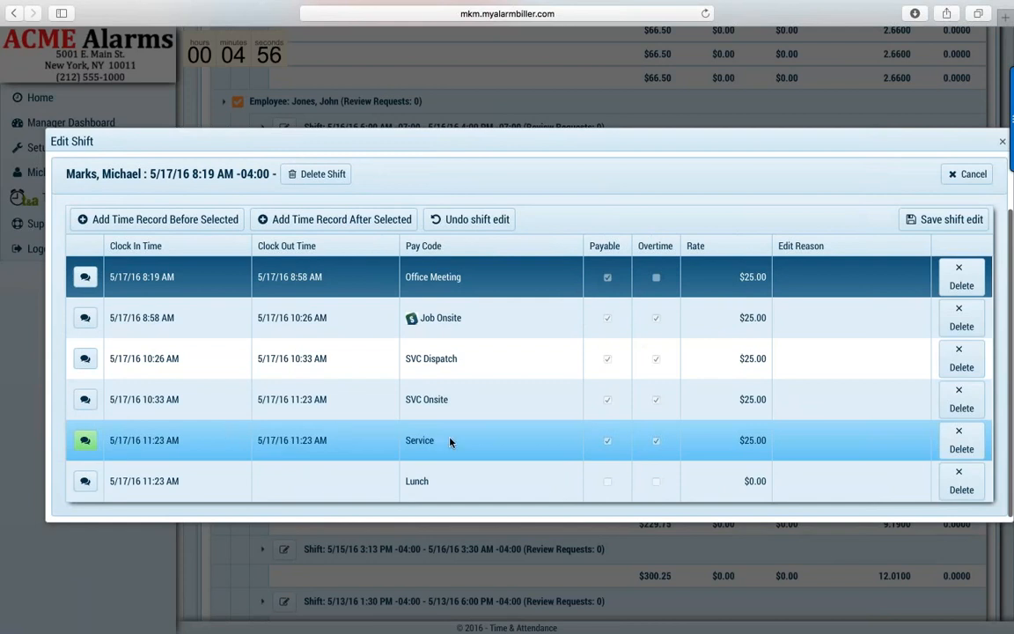
{"action": "left_click", "coordinate": [450, 442]}
{"action": "left_click", "coordinate": [572, 442]}
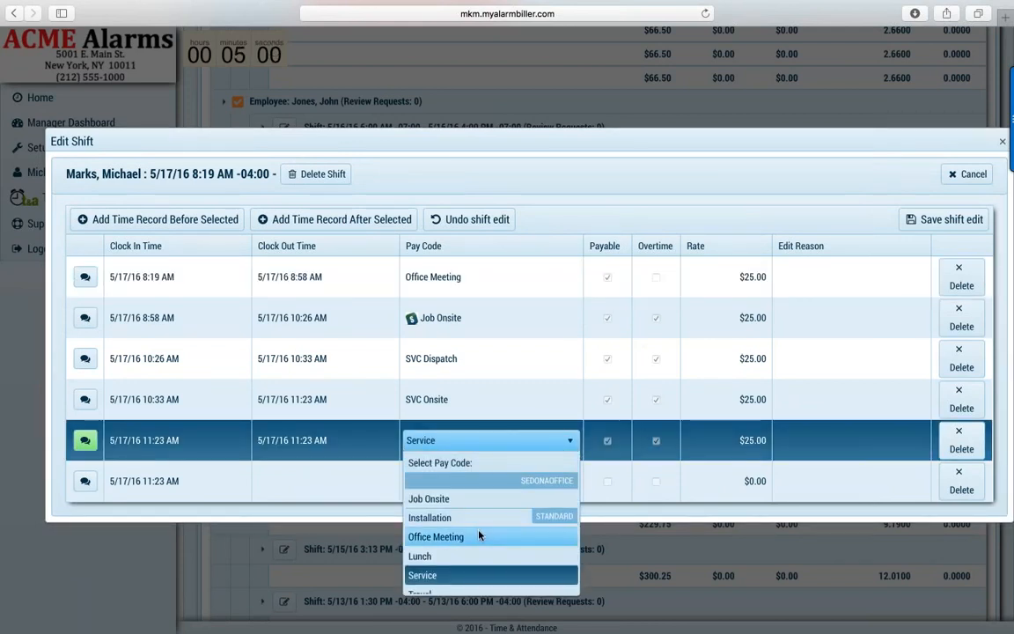
{"action": "left_click", "coordinate": [477, 537]}
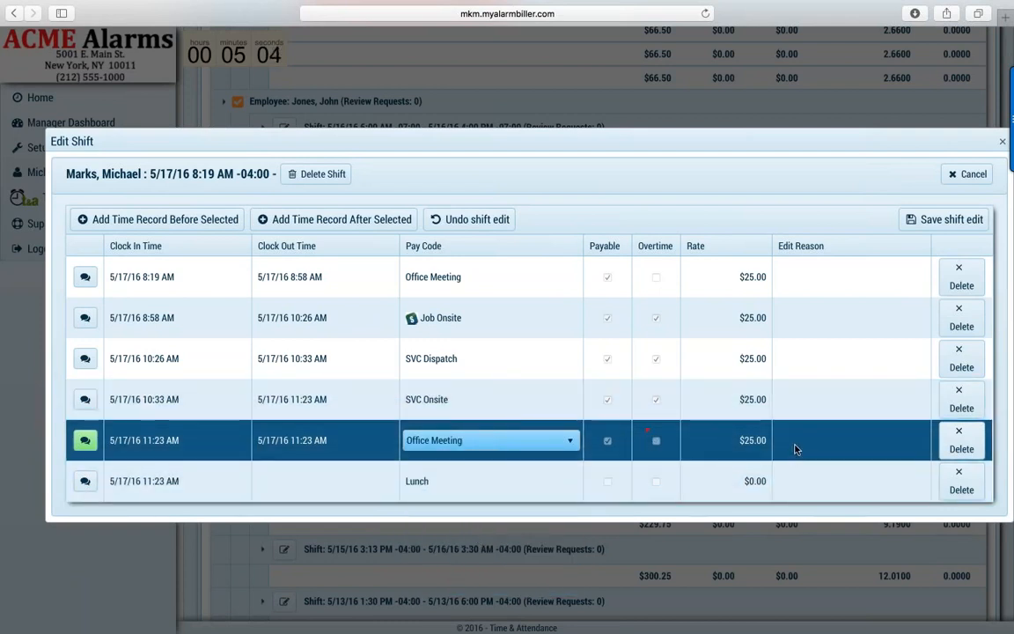
- Try to save the shift edit with the edit reason "Note goes here" on the changed record, and cancel the edit
{"action": "left_click", "coordinate": [795, 448]}
{"action": "left_click", "coordinate": [795, 448]}
{"action": "type", "text": "Note goes here"}
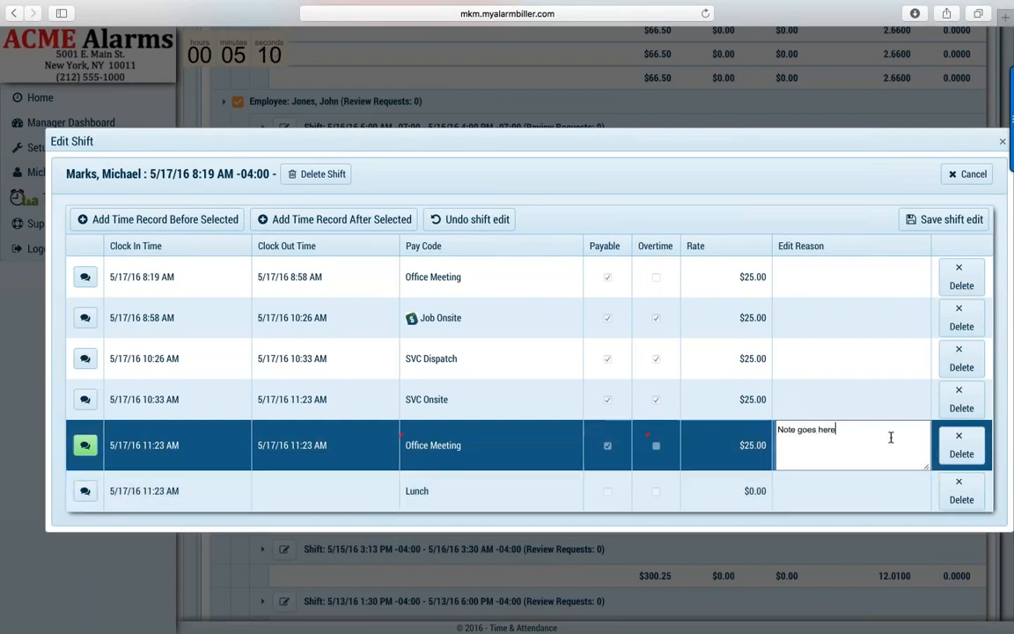
{"action": "left_click", "coordinate": [951, 219]}
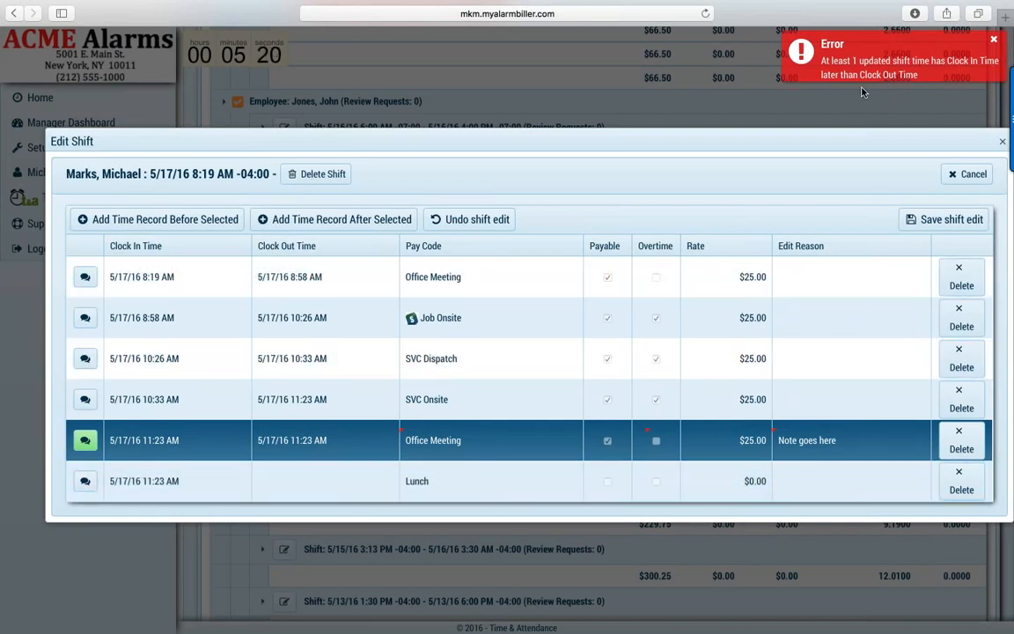
{"action": "left_click", "coordinate": [993, 41]}
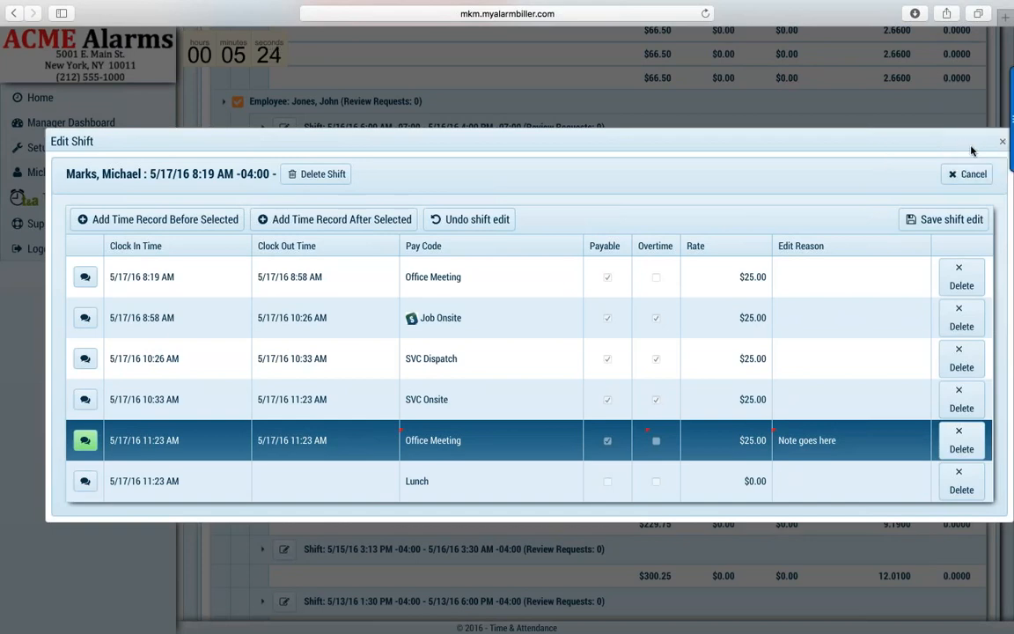
{"action": "left_click", "coordinate": [970, 172]}
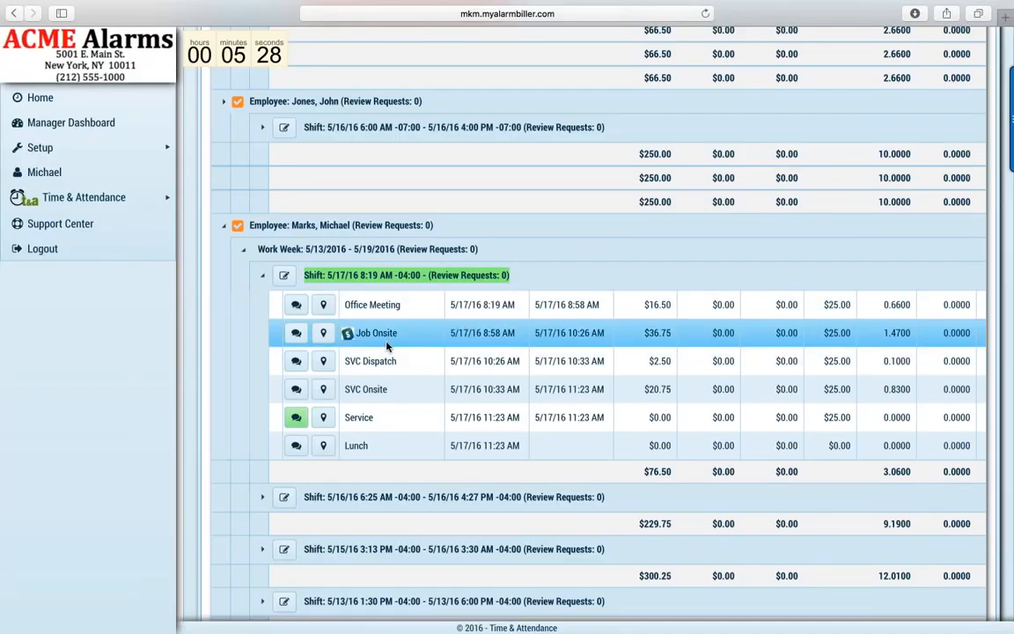
- Look through the employees' timesheet shifts and highlighted comments for the 5/13/16 - 5/19/16 pay period
{"action": "scroll", "coordinate": [386, 346], "scroll_direction": "up", "scroll_amount": 3}
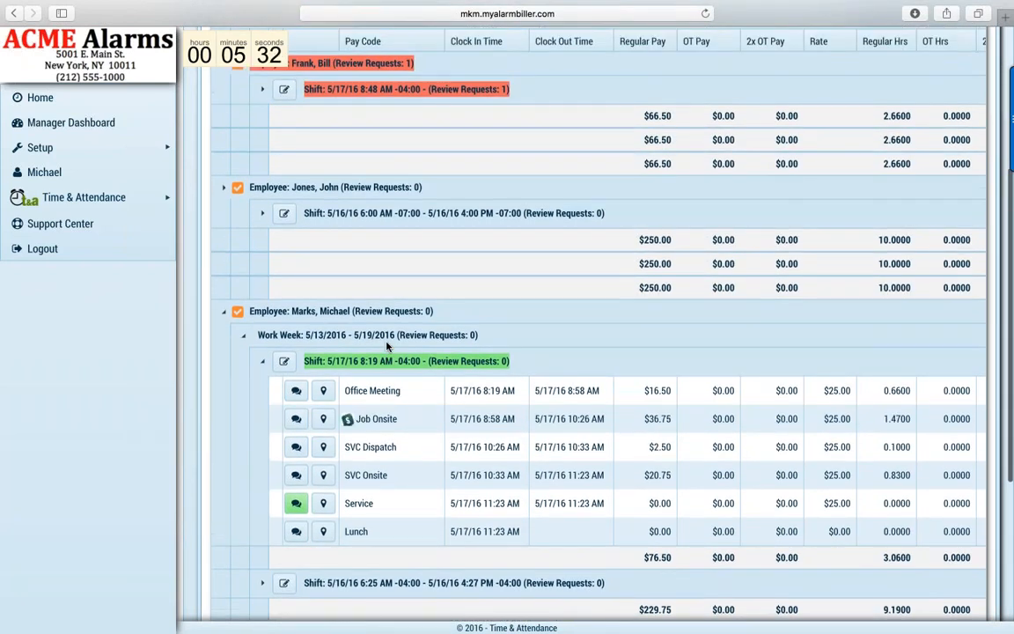
{"action": "scroll", "coordinate": [386, 346], "scroll_direction": "down", "scroll_amount": 4}
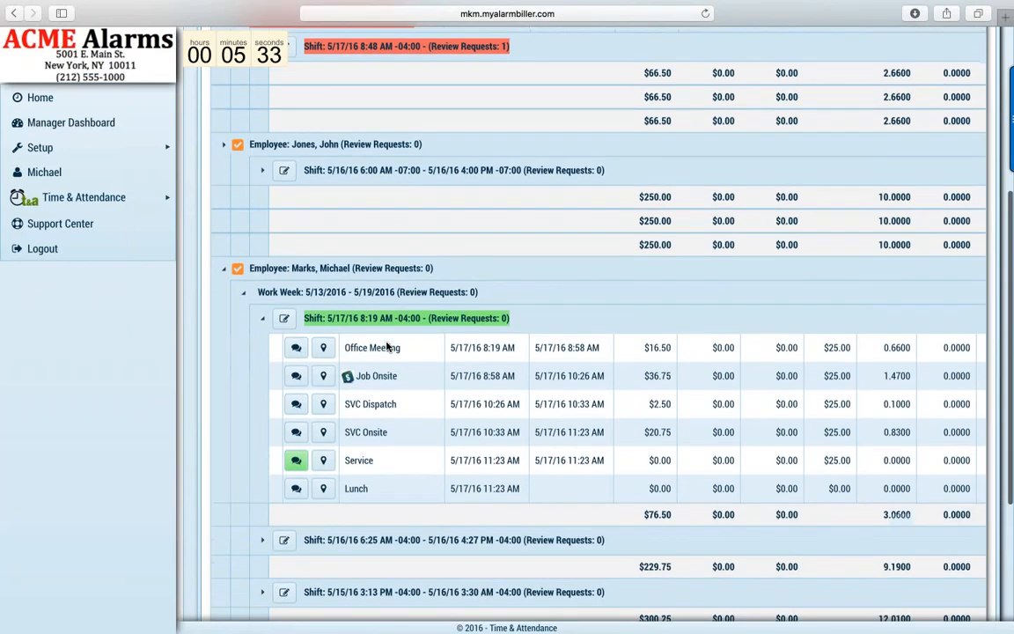
{"action": "scroll", "coordinate": [386, 346], "scroll_direction": "down", "scroll_amount": 1}
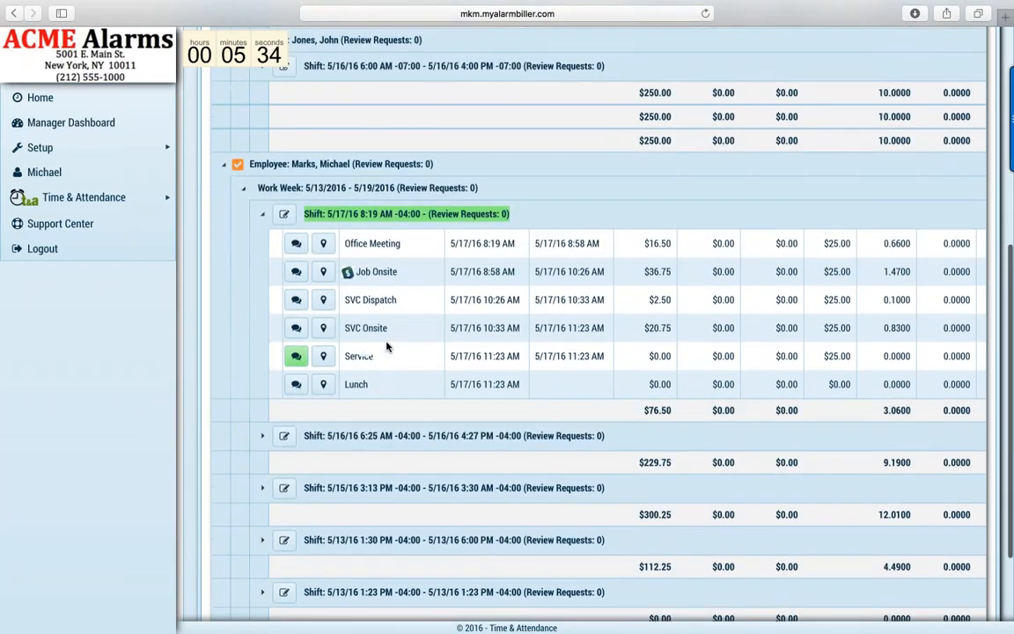
{"action": "scroll", "coordinate": [387, 346], "scroll_direction": "down", "scroll_amount": 3}
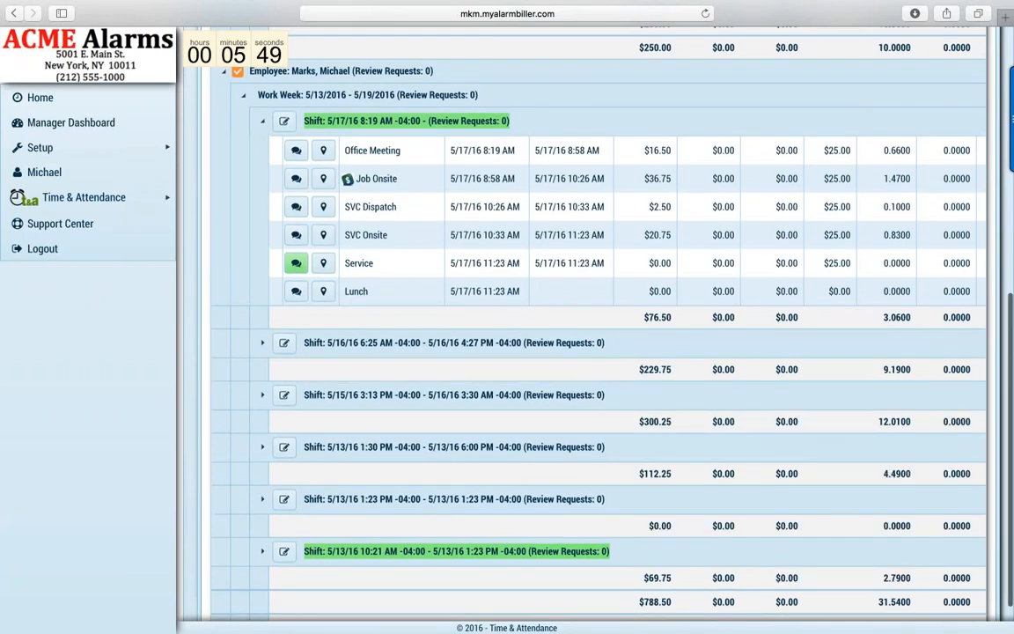
{"action": "scroll", "coordinate": [616, 370], "scroll_direction": "up", "scroll_amount": 5}
{"action": "scroll", "coordinate": [528, 352], "scroll_direction": "up", "scroll_amount": 6}
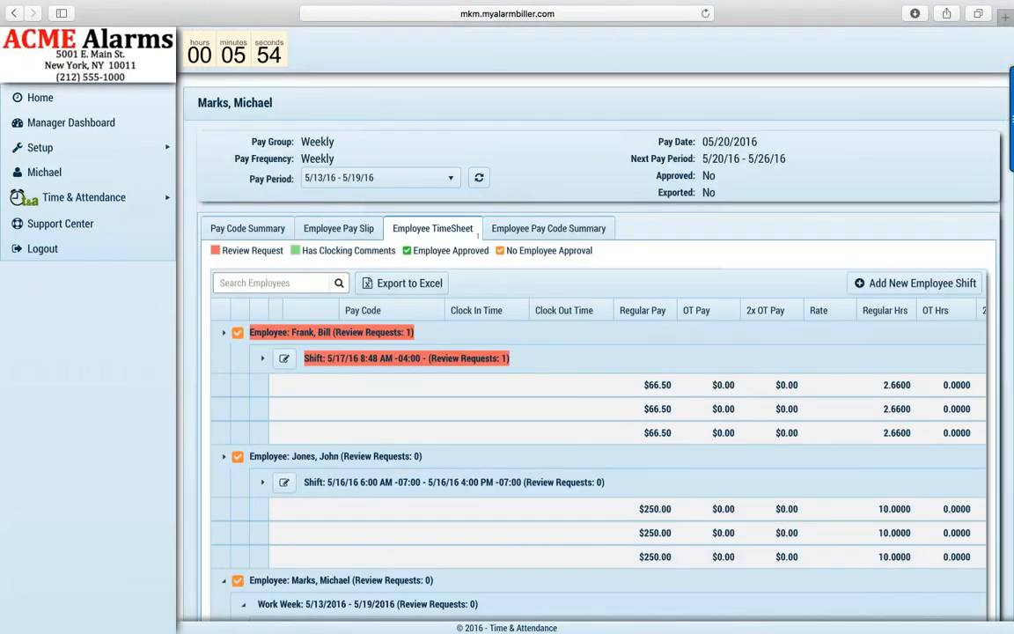
- Return to the time clock and choose the Job Onsite task pay code with the Inst-Burg COM job
{"action": "left_click", "coordinate": [60, 103]}
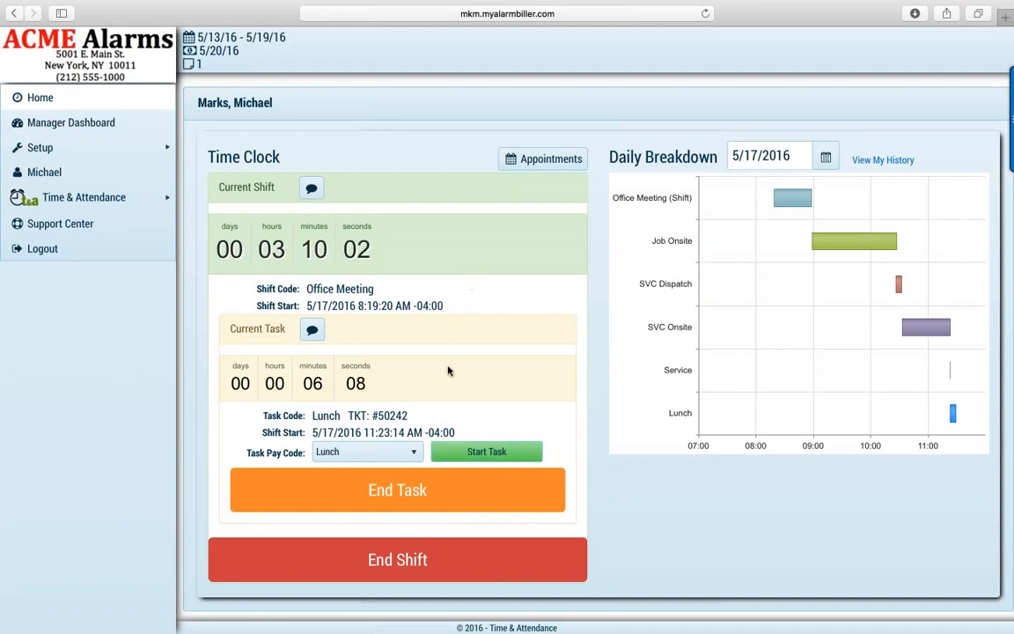
{"action": "left_click", "coordinate": [415, 454]}
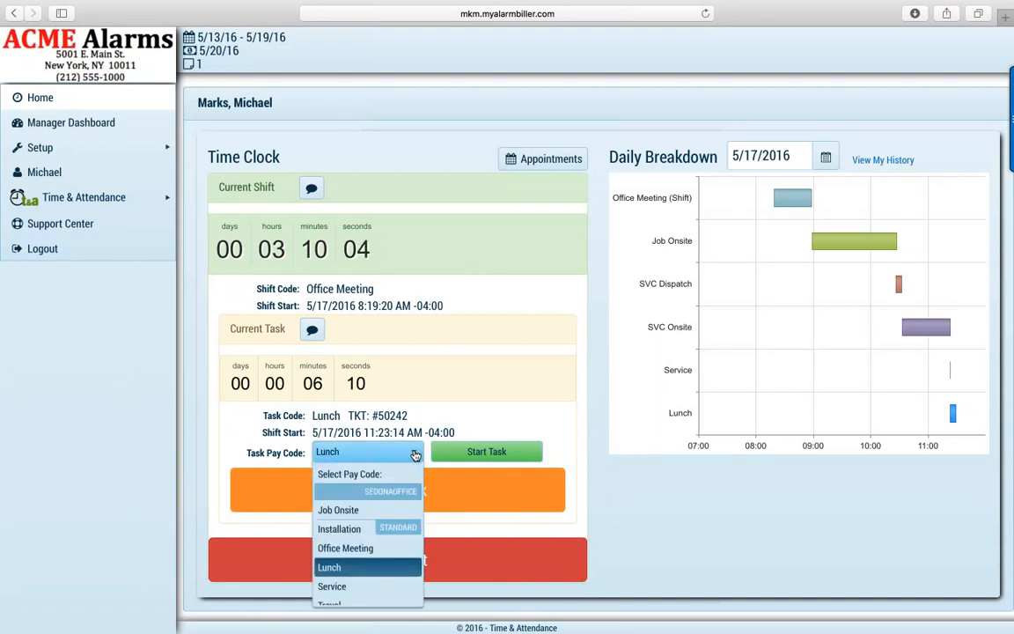
{"action": "left_click", "coordinate": [349, 510]}
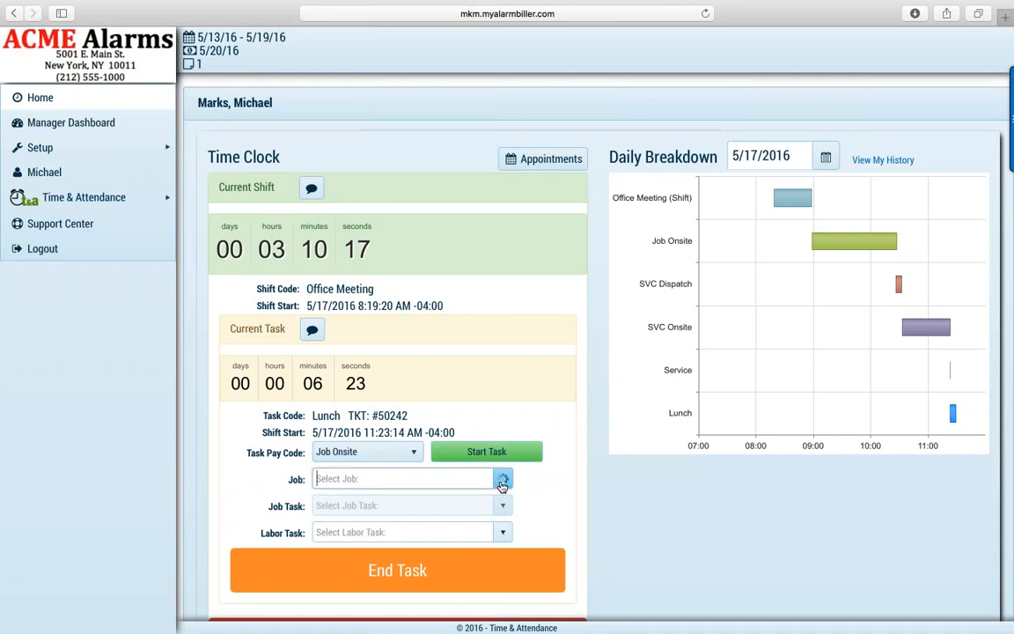
{"action": "left_click", "coordinate": [502, 484]}
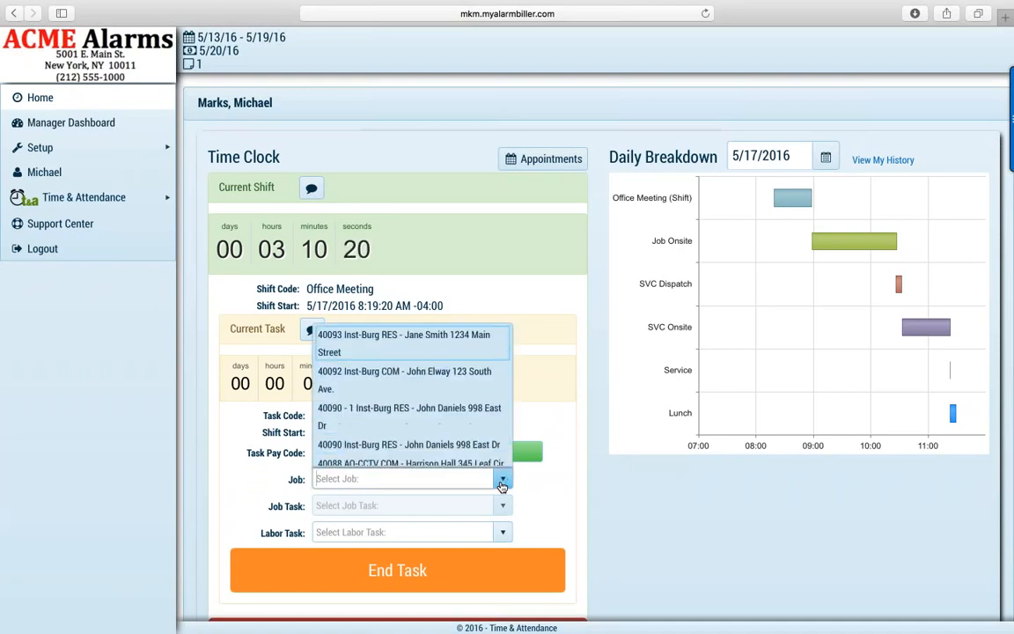
{"action": "left_click", "coordinate": [432, 382]}
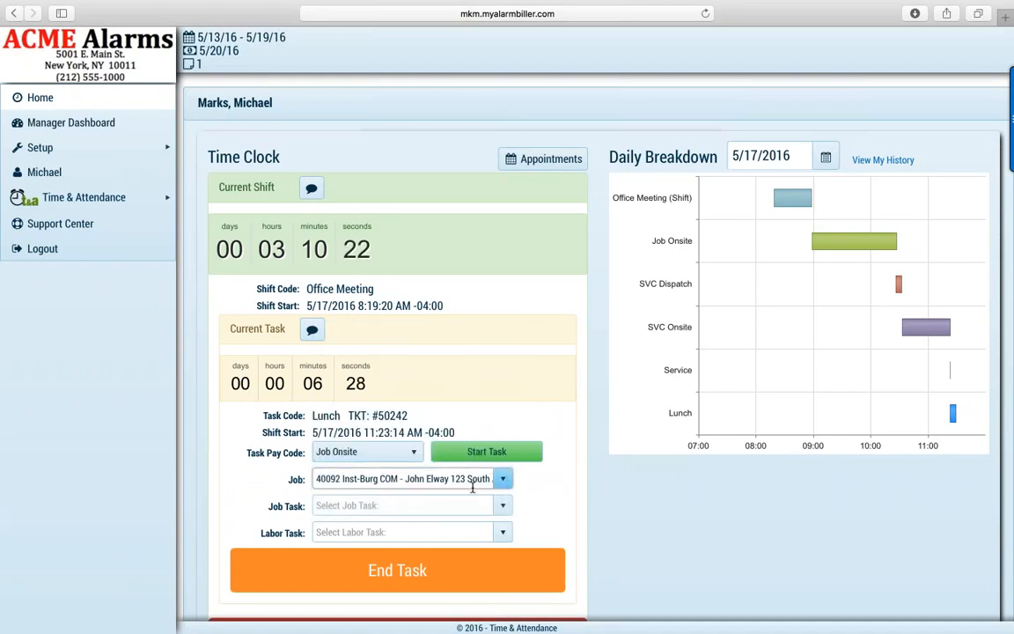
- Set the job task to Data Entry and the labor task to Sales Call, and start the task
{"action": "left_click", "coordinate": [502, 508]}
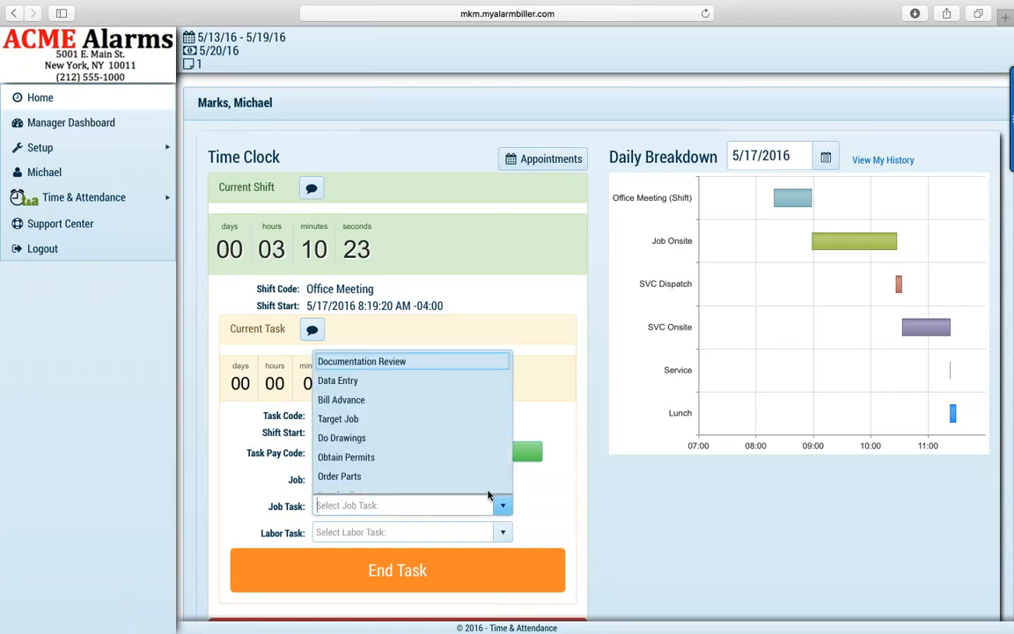
{"action": "left_click", "coordinate": [421, 383]}
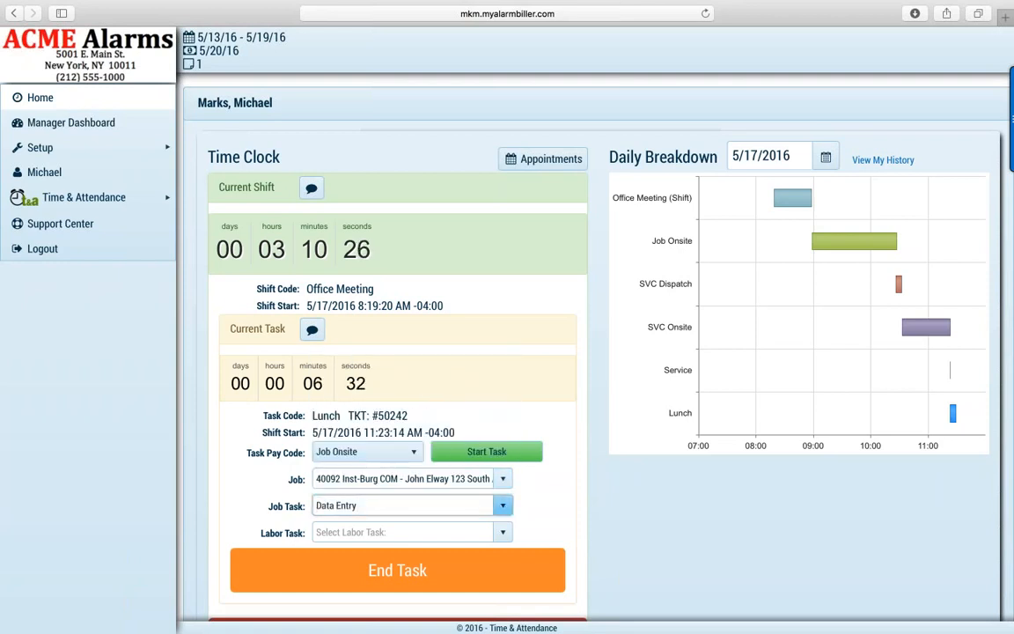
{"action": "left_click", "coordinate": [502, 532]}
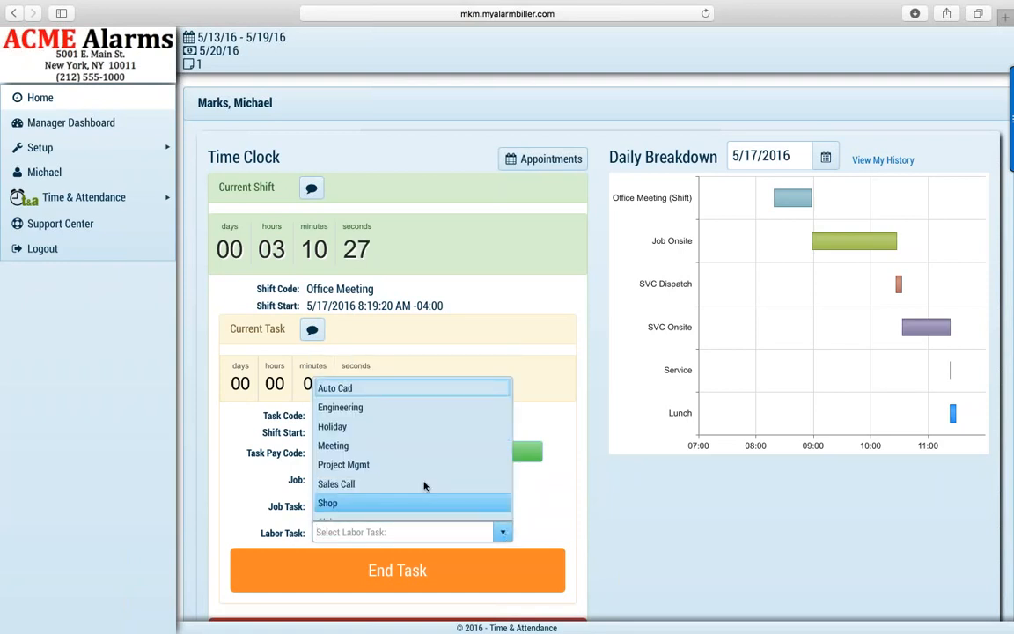
{"action": "left_click", "coordinate": [423, 483]}
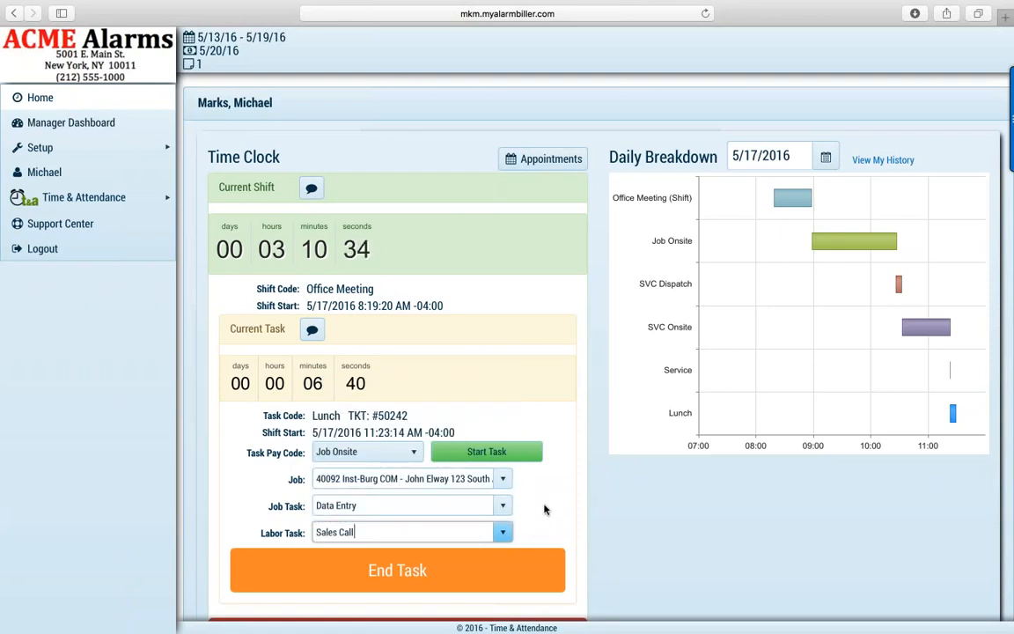
{"action": "left_click", "coordinate": [502, 457]}
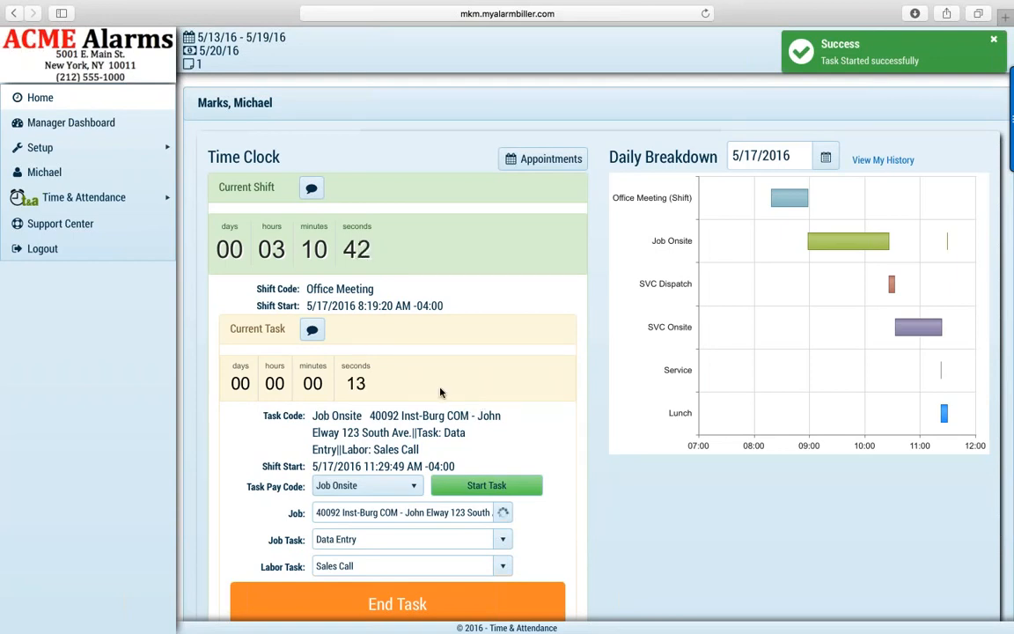
- Check the start and end times of the Job Onsite and SVC Onsite entries in the 5/17/2016 Daily Breakdown
{"action": "mouse_move", "coordinate": [836, 249]}
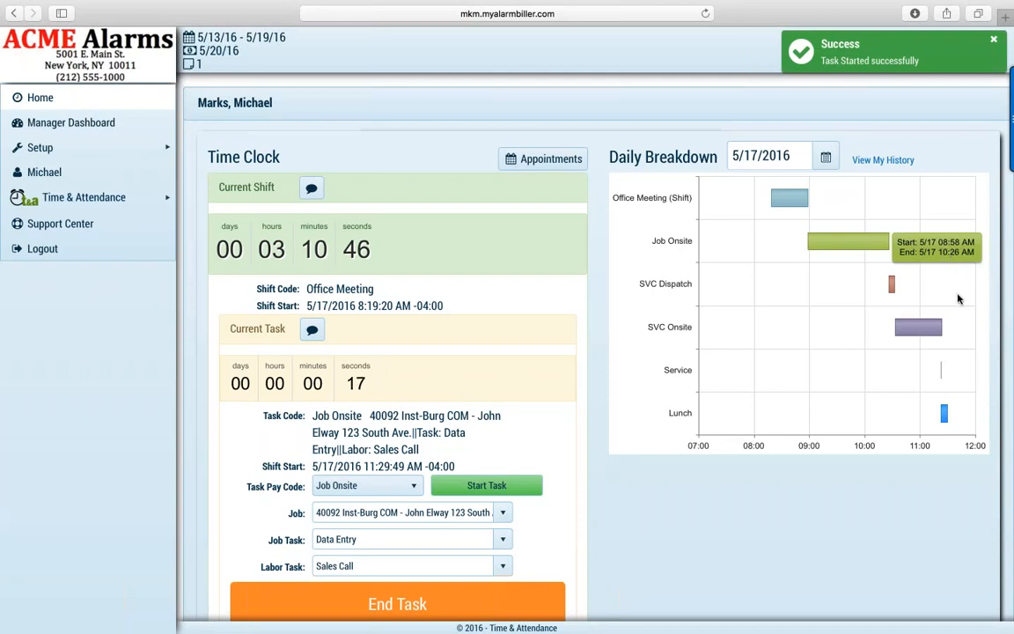
{"action": "mouse_move", "coordinate": [935, 330]}
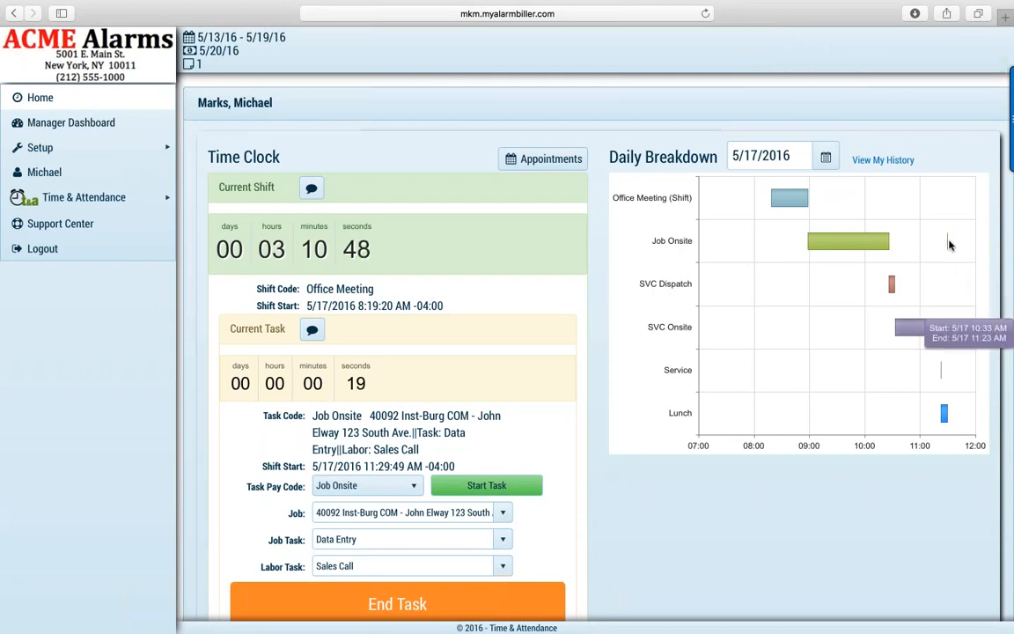
{"action": "mouse_move", "coordinate": [948, 245]}
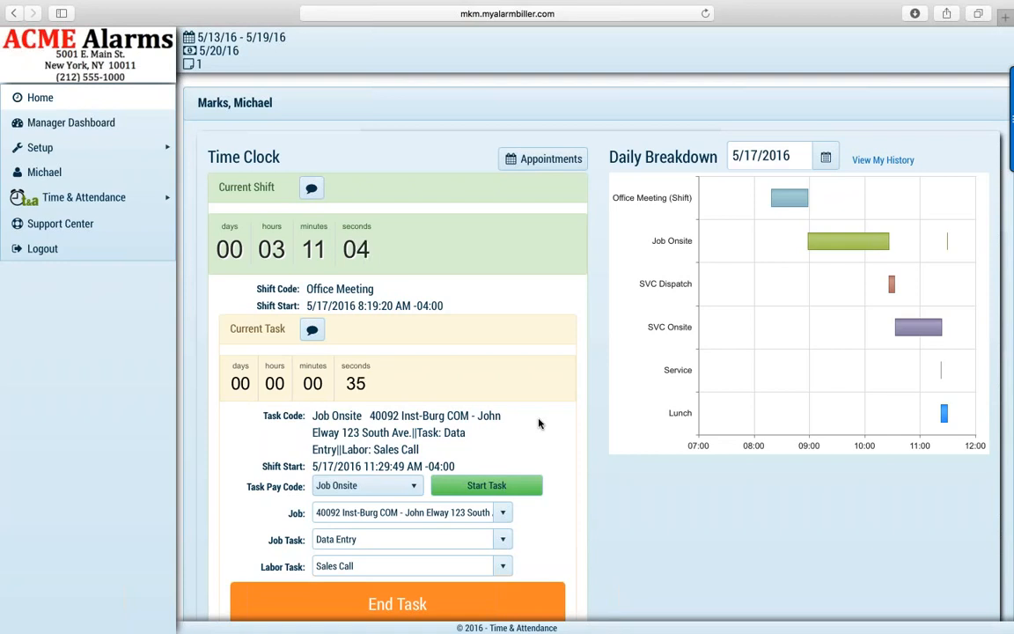
- Open the employee record with the job title Everything from the employee setup and examine its employee number
{"action": "mouse_move", "coordinate": [104, 158]}
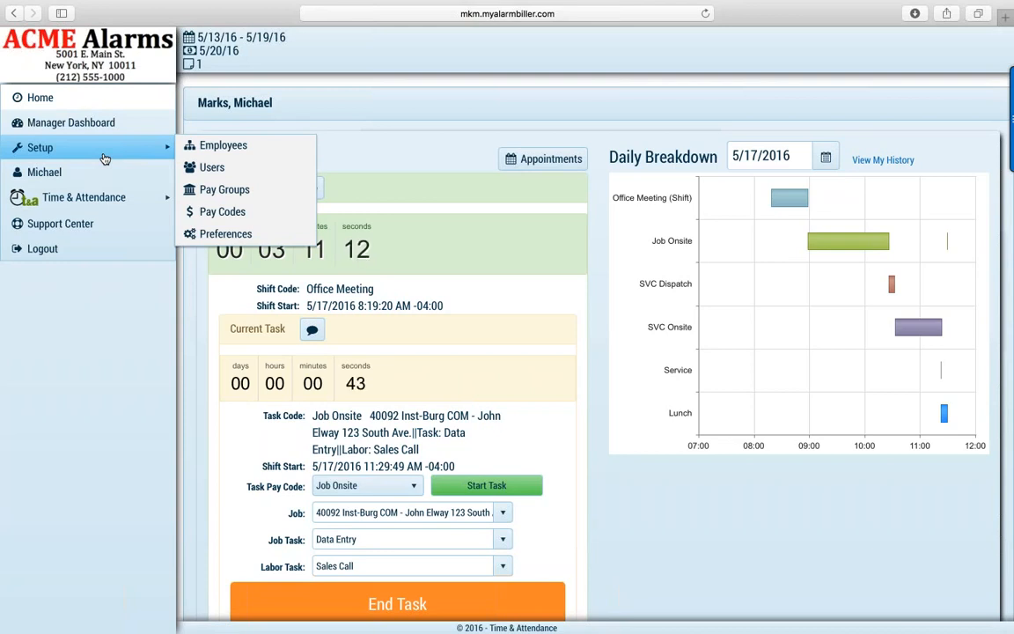
{"action": "left_click", "coordinate": [239, 148]}
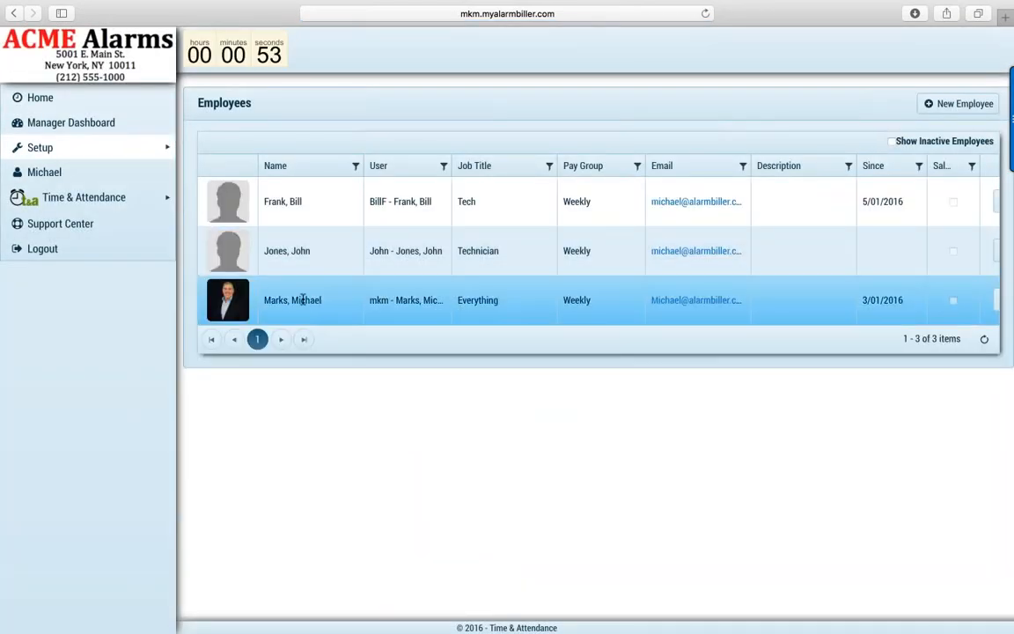
{"action": "scroll", "coordinate": [425, 296], "scroll_direction": "right", "scroll_amount": 2}
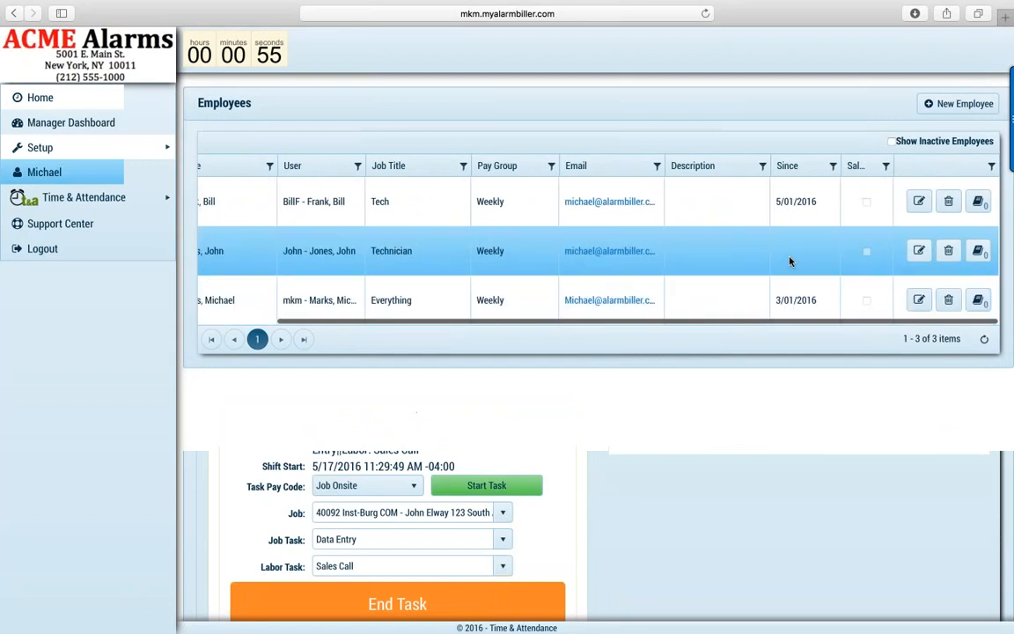
{"action": "left_click", "coordinate": [917, 303]}
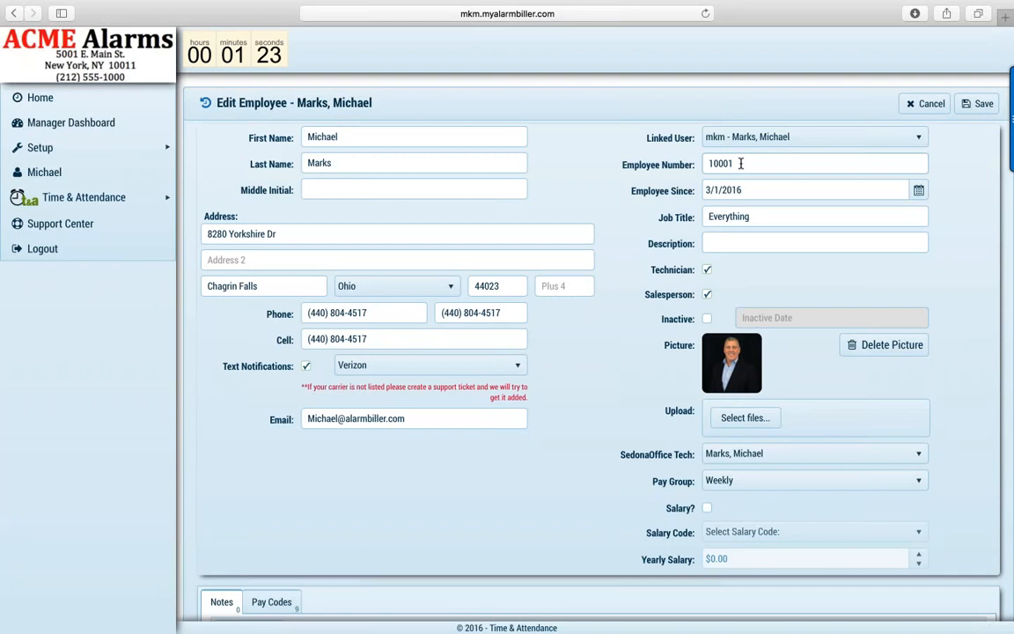
{"action": "left_click_drag", "start_coordinate": [740, 162], "coordinate": [698, 161]}
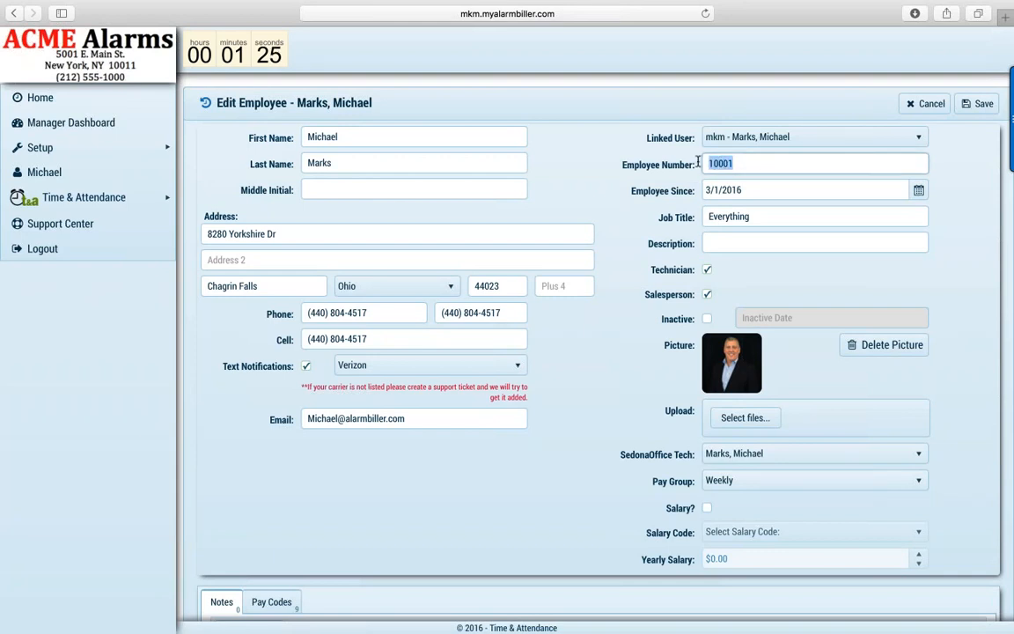
{"action": "left_click", "coordinate": [733, 163]}
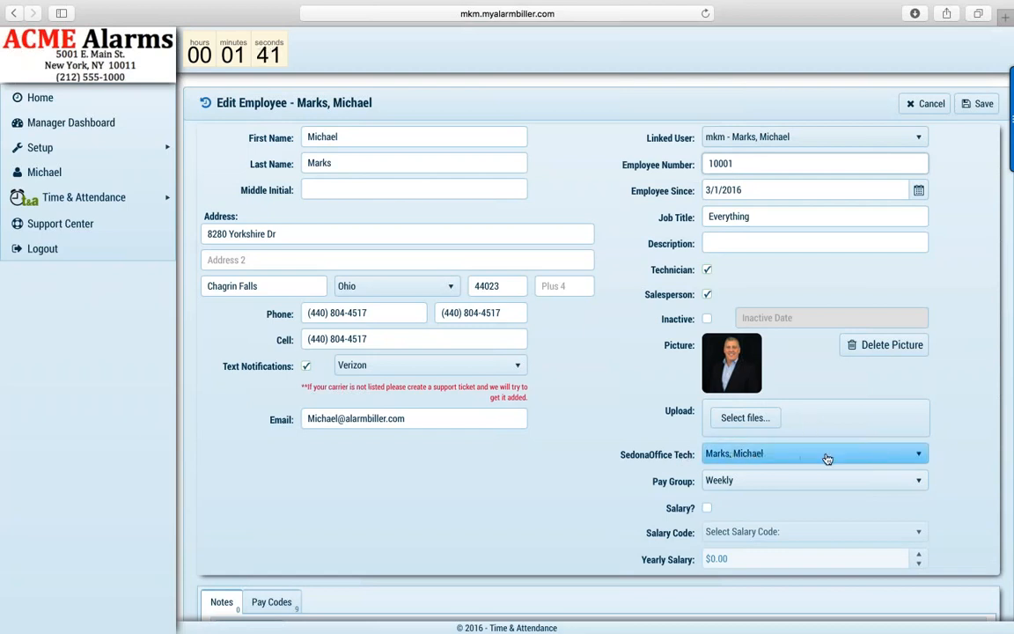
- View the SedonaOffice Tech and Pay Group choices on the employee record, keeping the linked technician and the Weekly group
{"action": "left_click", "coordinate": [920, 454]}
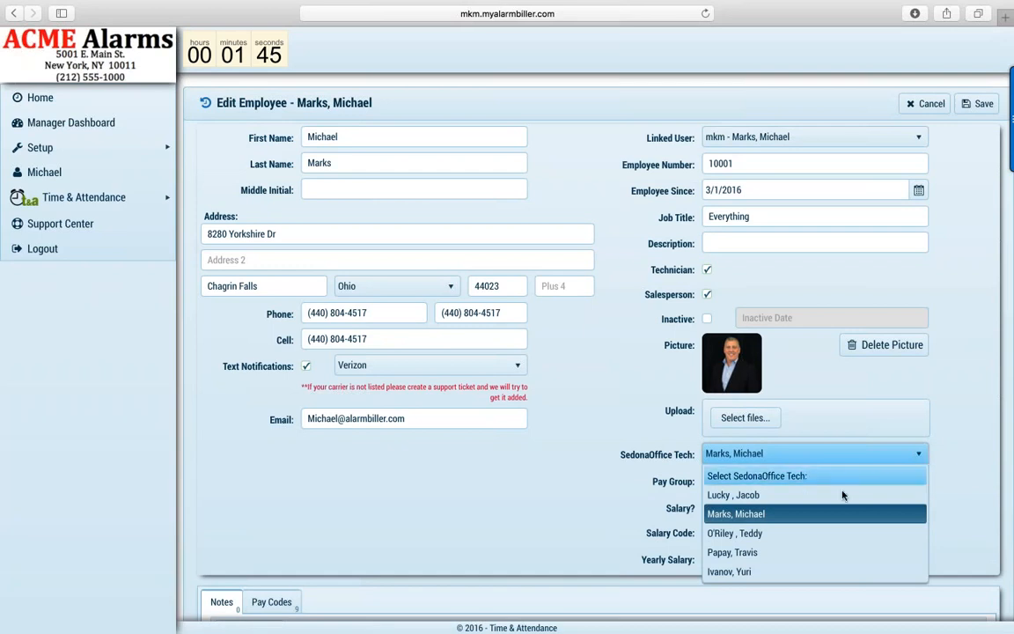
{"action": "left_click", "coordinate": [796, 514]}
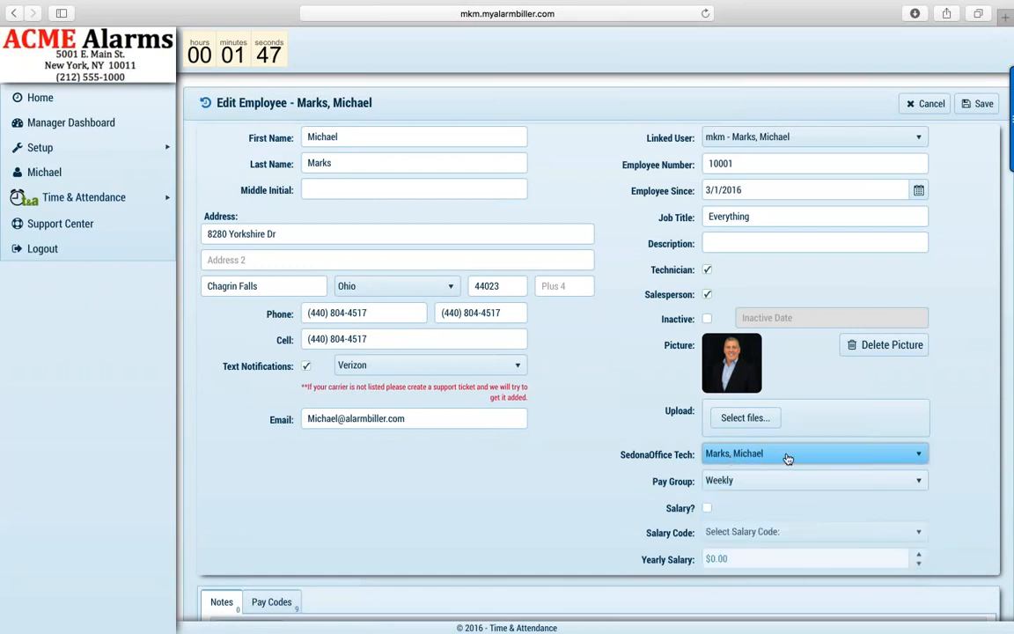
{"action": "left_click", "coordinate": [920, 481]}
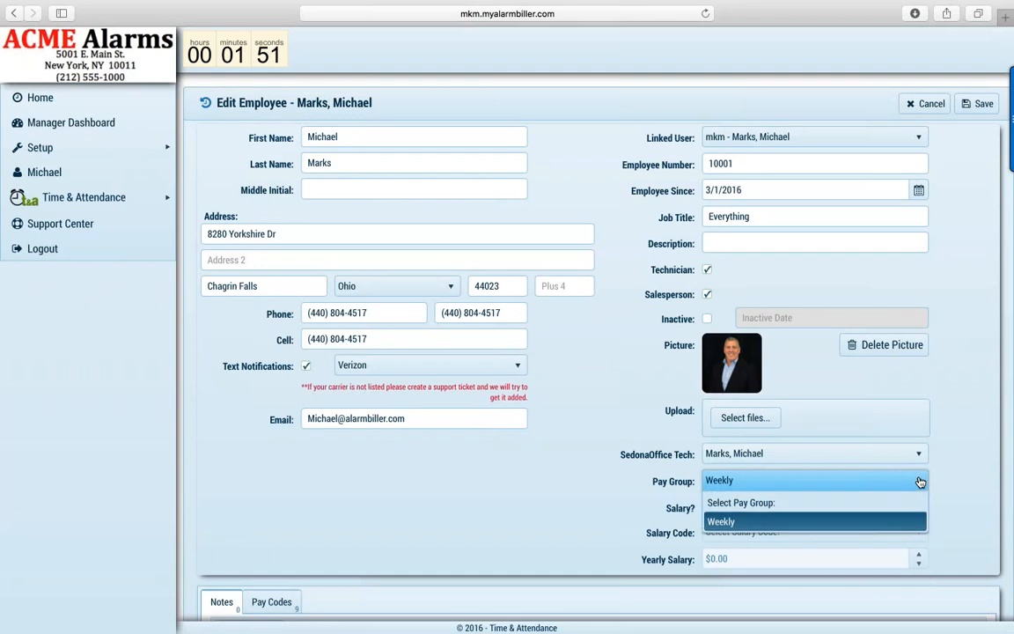
{"action": "left_click", "coordinate": [918, 481]}
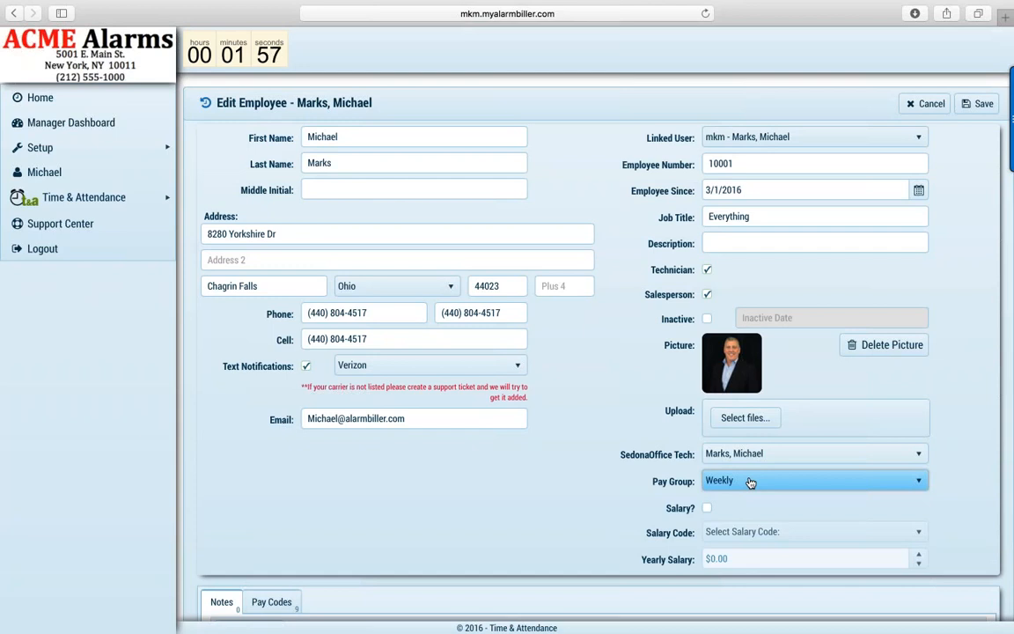
- Mark the employee as salaried to view the salary code choices, and clear the salary option again
{"action": "left_click", "coordinate": [707, 508]}
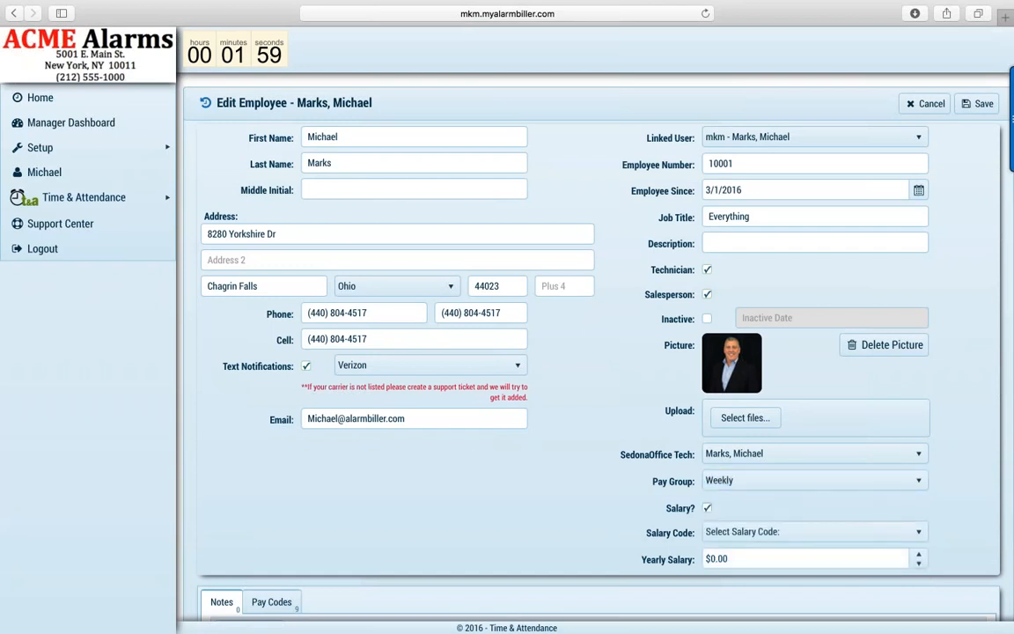
{"action": "left_click", "coordinate": [918, 534]}
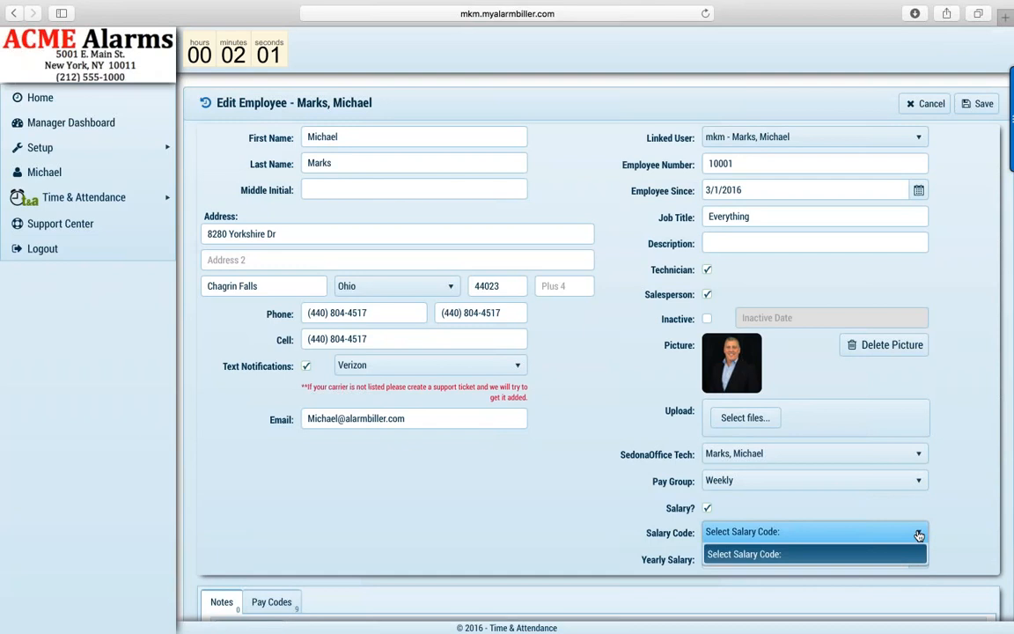
{"action": "left_click", "coordinate": [918, 534]}
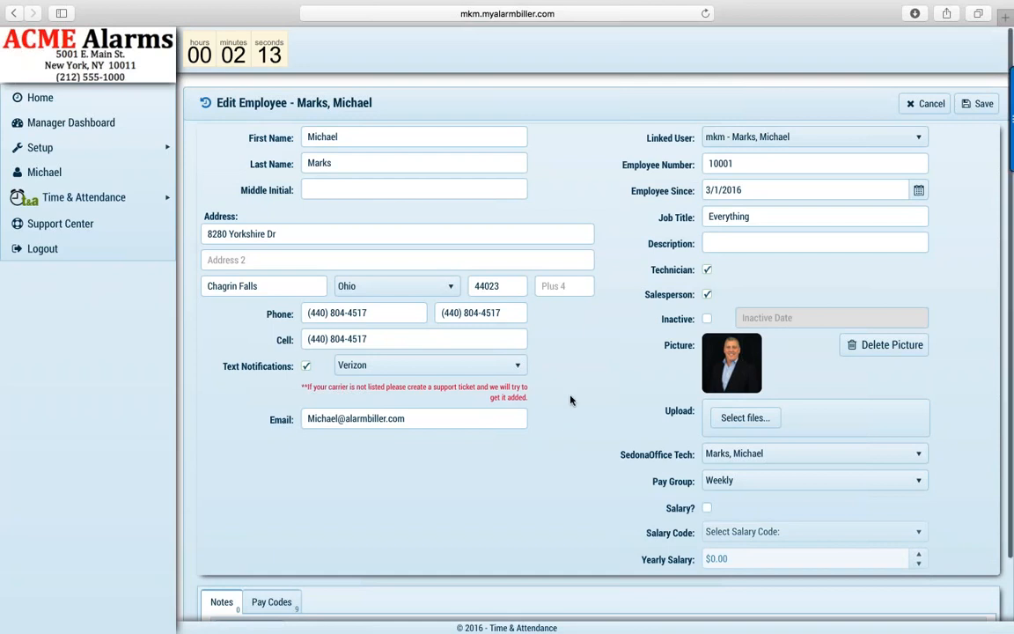
- Look through the pay codes assigned to the employee with their rates, payable and overtime settings
{"action": "scroll", "coordinate": [570, 401], "scroll_direction": "down", "scroll_amount": 2}
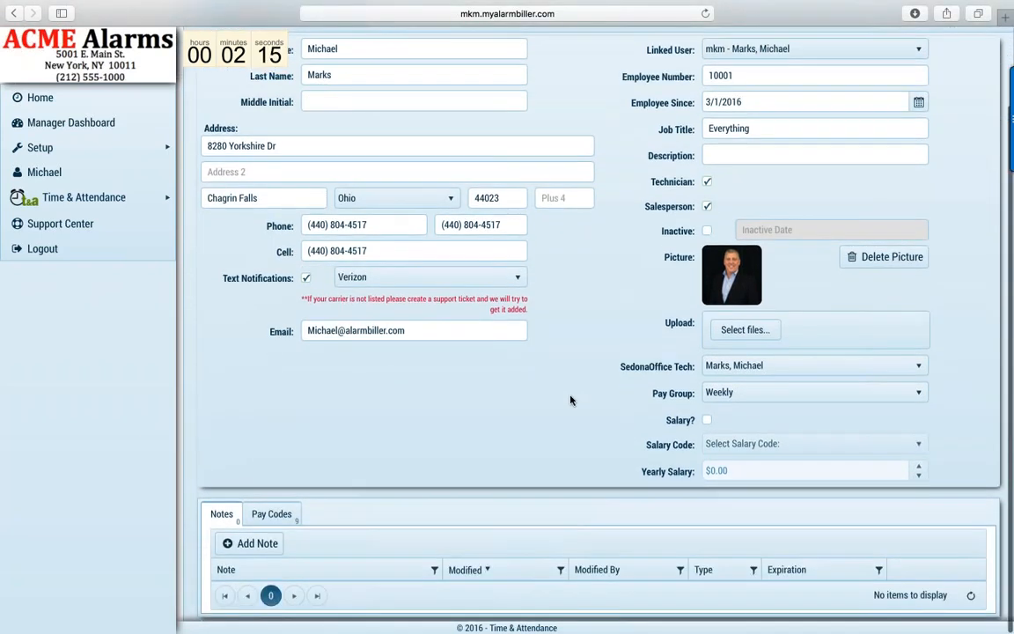
{"action": "left_click", "coordinate": [271, 515]}
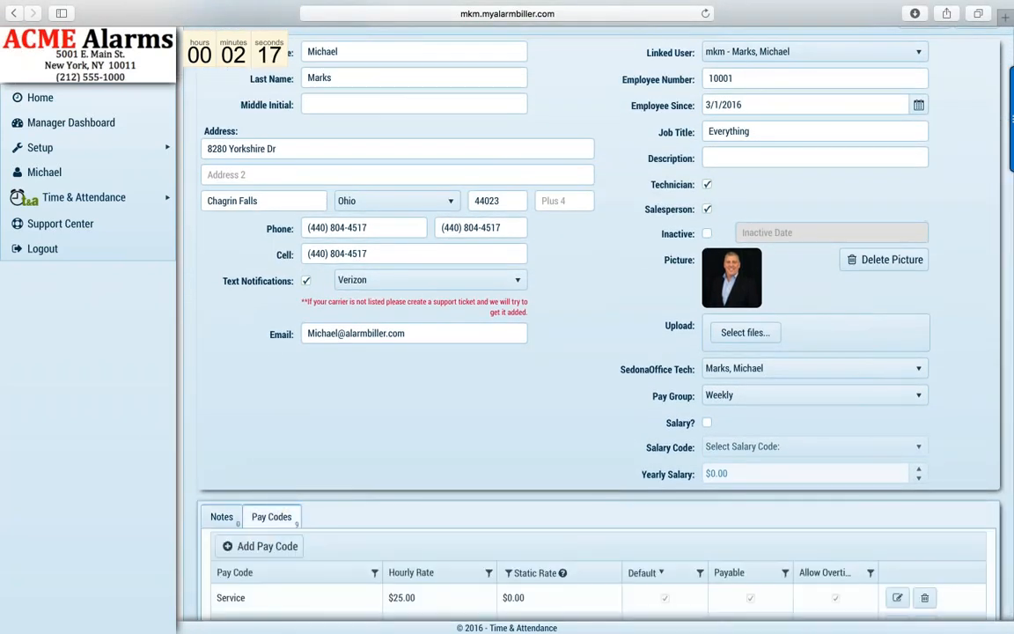
{"action": "scroll", "coordinate": [482, 446], "scroll_direction": "down", "scroll_amount": 5}
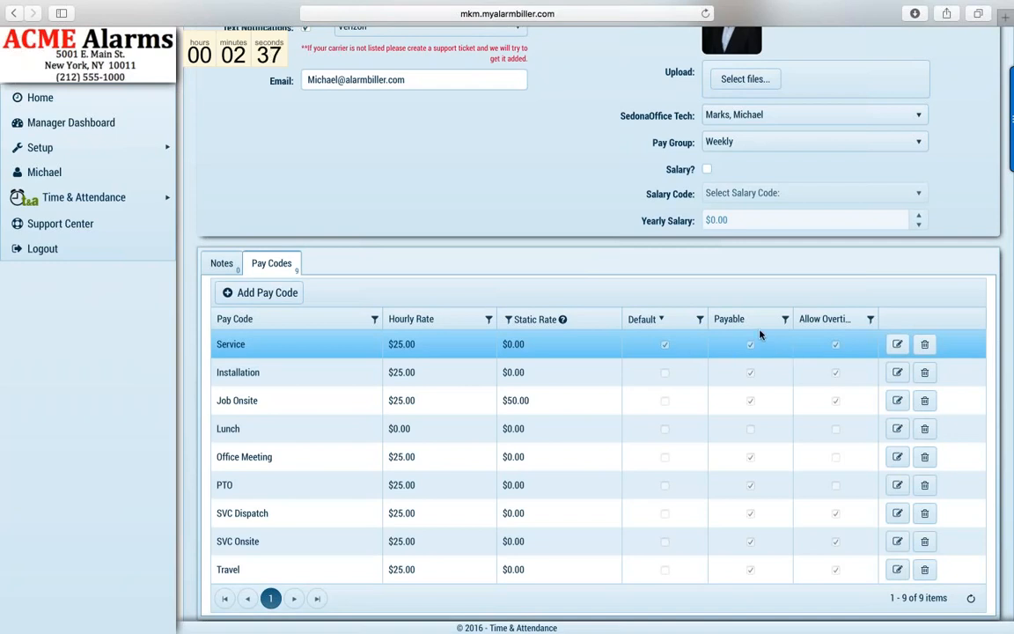
- Open the Lunch pay code for editing to view its payable and overtime options, and accept it without changes
{"action": "left_click", "coordinate": [756, 431]}
{"action": "left_click", "coordinate": [760, 447]}
{"action": "left_click", "coordinate": [760, 432]}
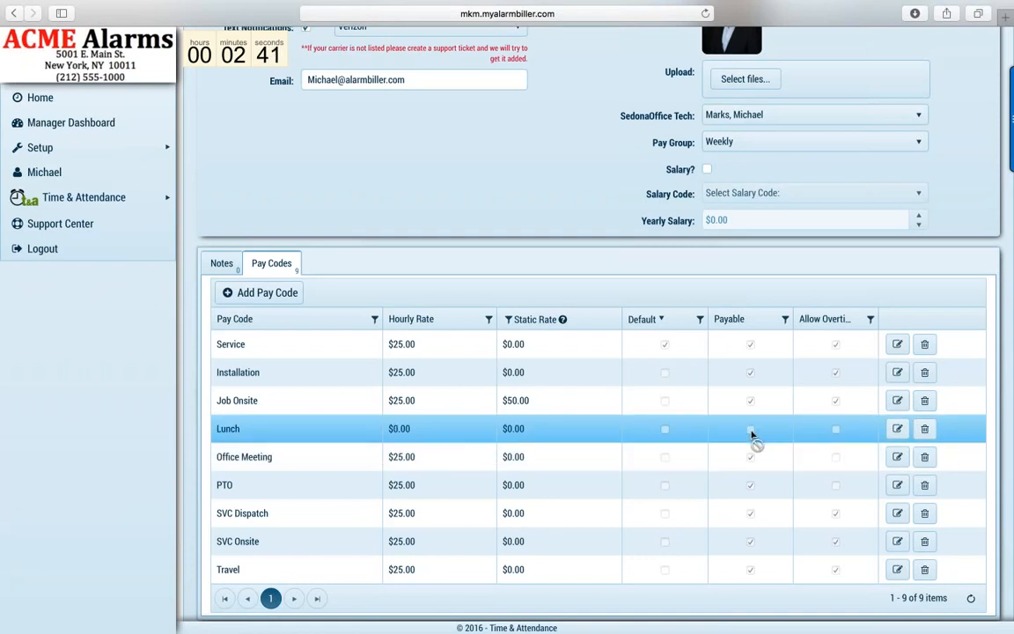
{"action": "left_click", "coordinate": [897, 428]}
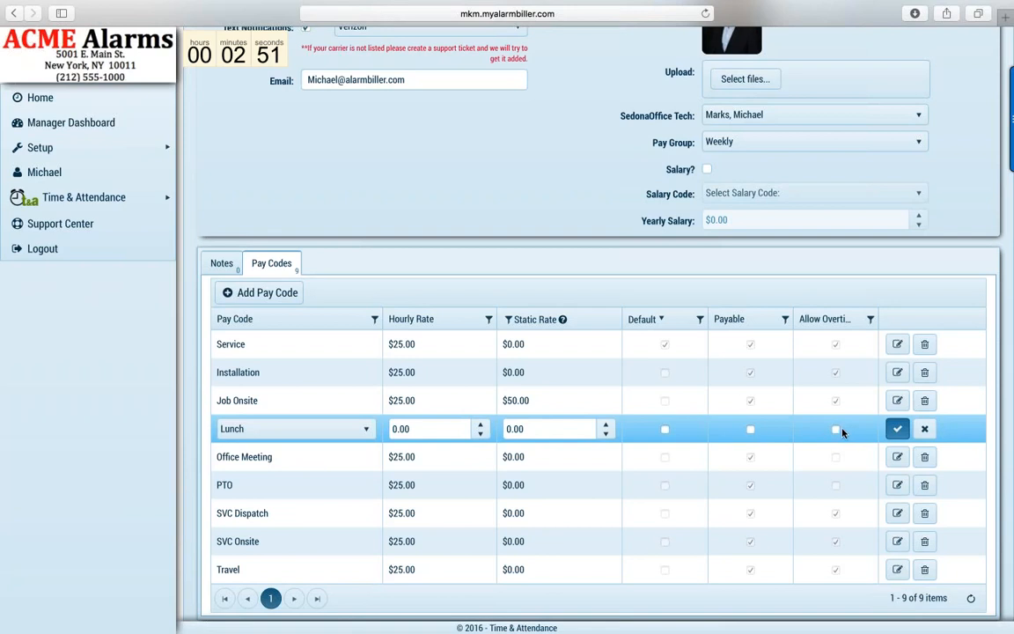
{"action": "left_click", "coordinate": [896, 428]}
- Open the Installation pay code for editing to view its overtime option, and accept it without changes
{"action": "left_click", "coordinate": [858, 405]}
{"action": "left_click", "coordinate": [842, 377]}
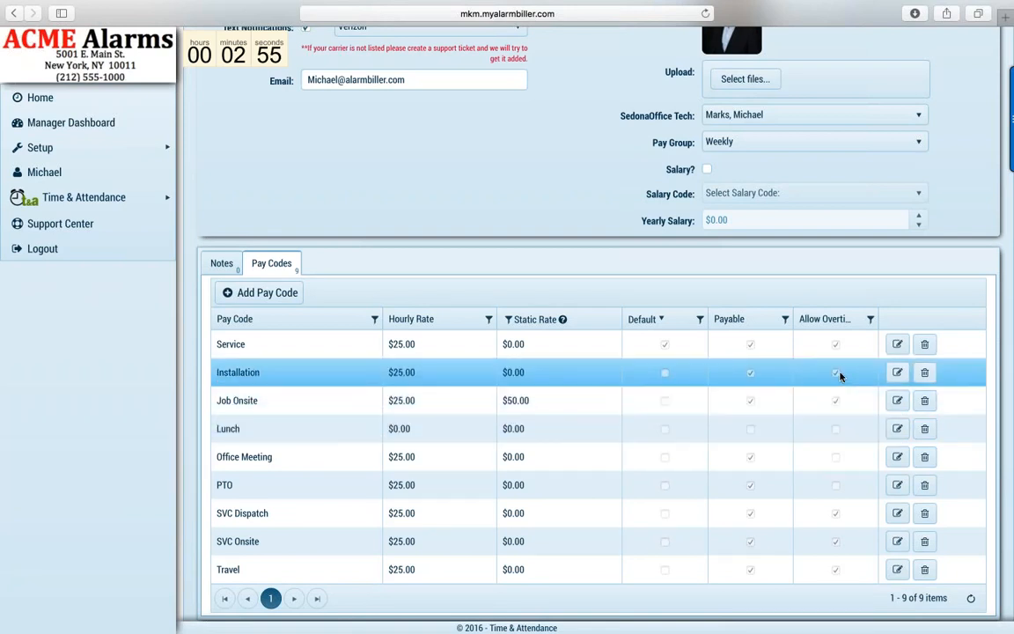
{"action": "left_click", "coordinate": [836, 374]}
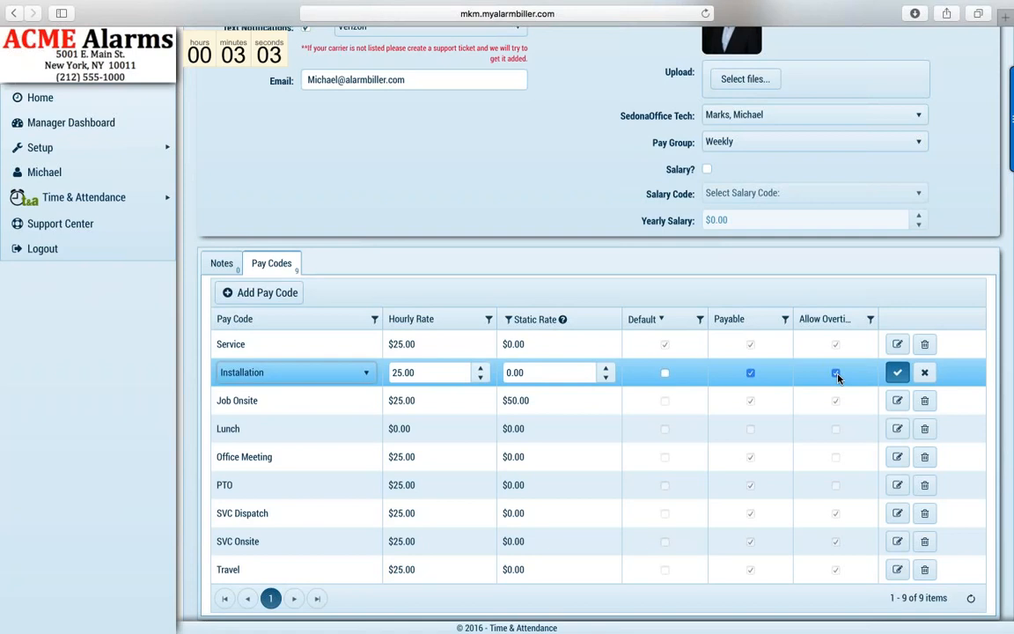
{"action": "left_click", "coordinate": [897, 372]}
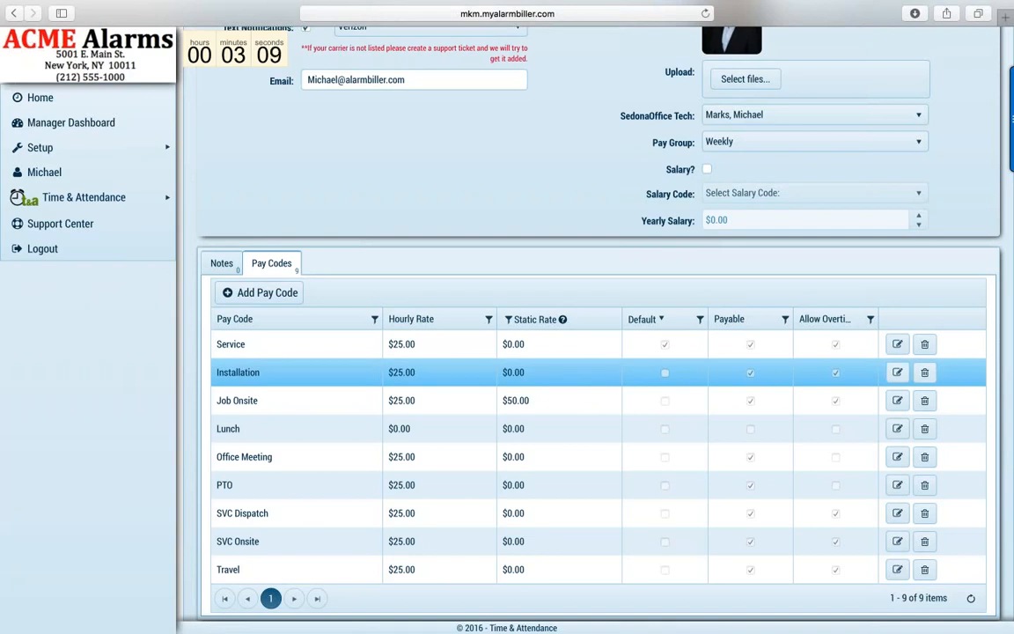
- Examine the static rate of the Job Onsite pay code and read the help note on static rates
{"action": "left_click", "coordinate": [459, 395]}
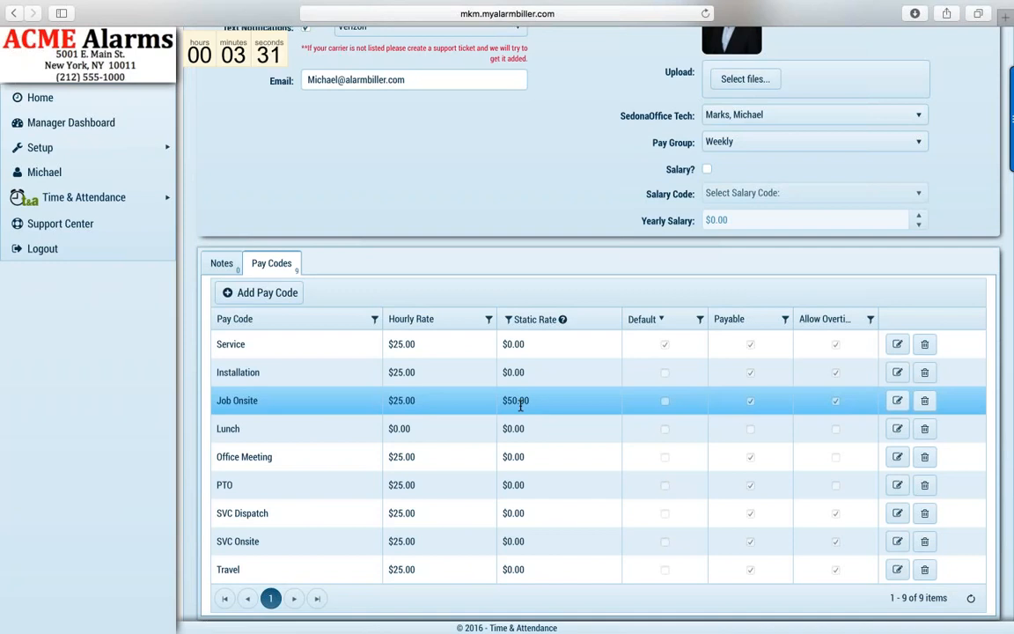
{"action": "mouse_move", "coordinate": [564, 322]}
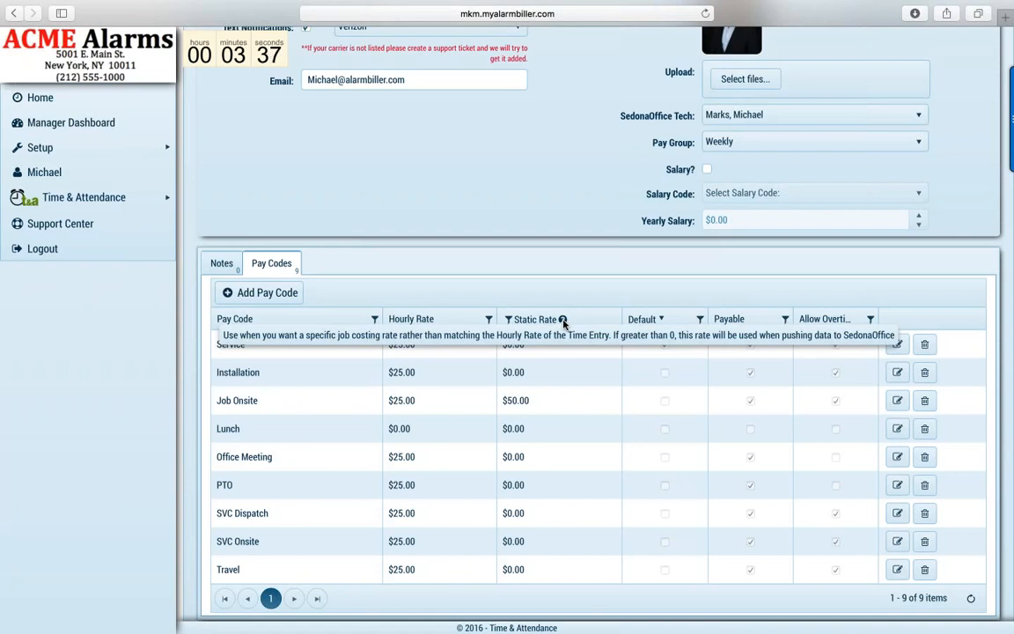
{"action": "left_click", "coordinate": [537, 404]}
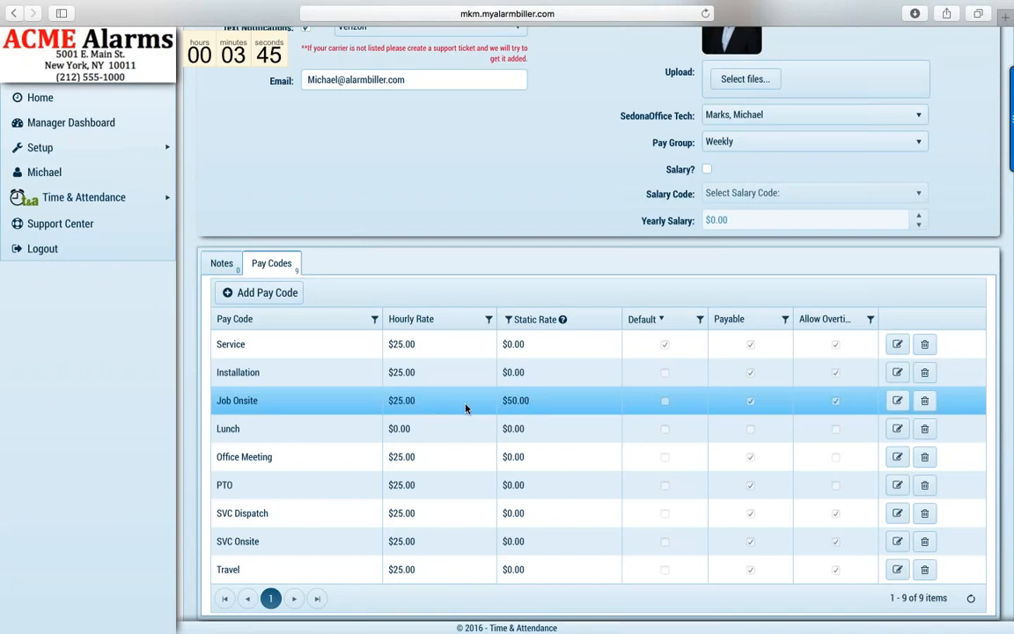
{"action": "left_click", "coordinate": [595, 428]}
- View the notes section of the employee record and return to the employee's main details
{"action": "scroll", "coordinate": [594, 428], "scroll_direction": "up", "scroll_amount": 5}
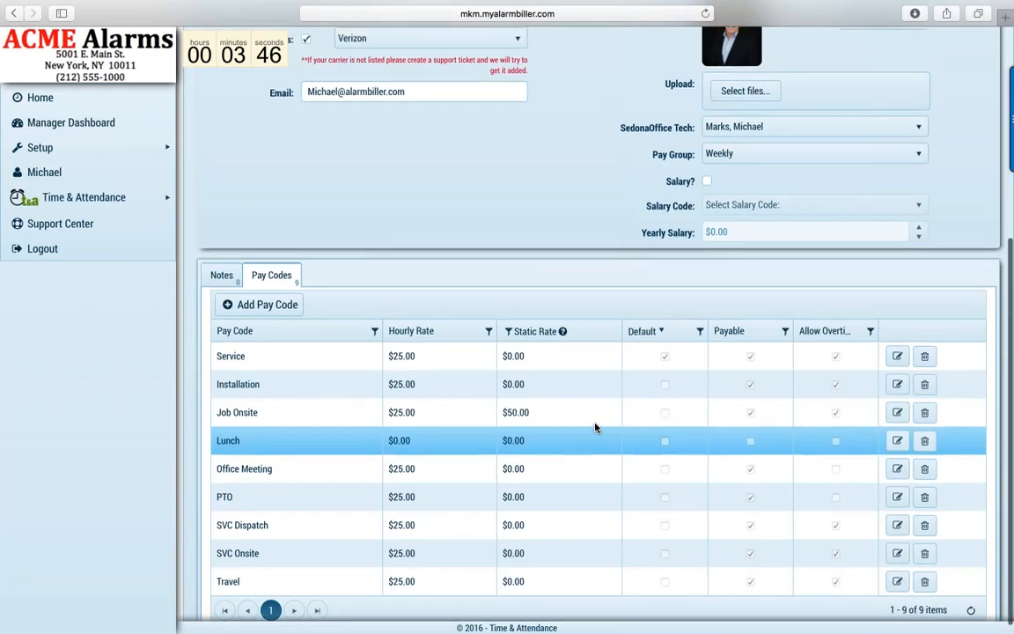
{"action": "left_click", "coordinate": [222, 464]}
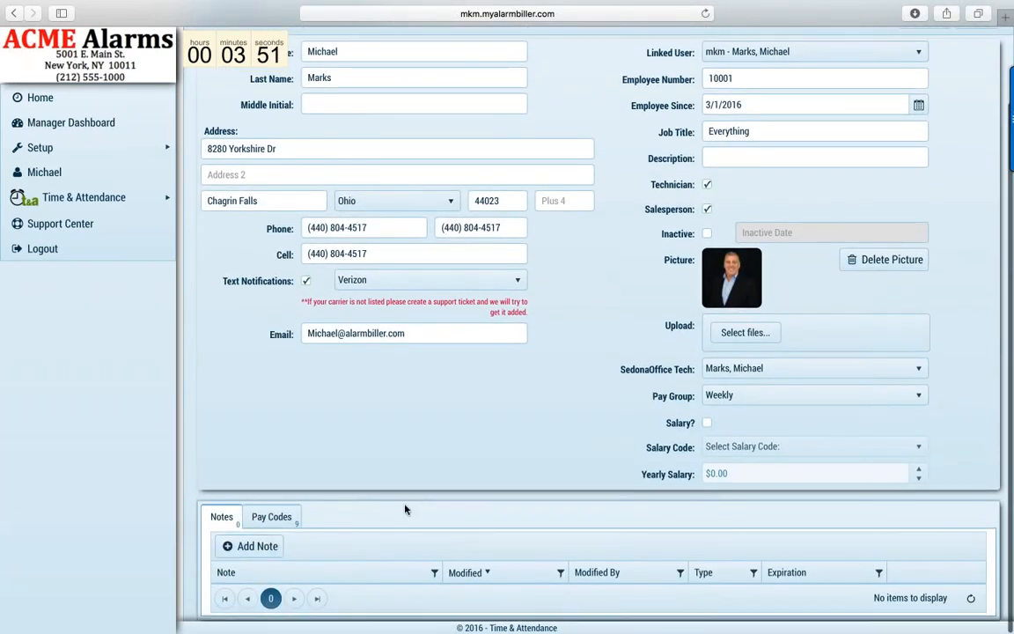
{"action": "scroll", "coordinate": [407, 509], "scroll_direction": "up", "scroll_amount": 3}
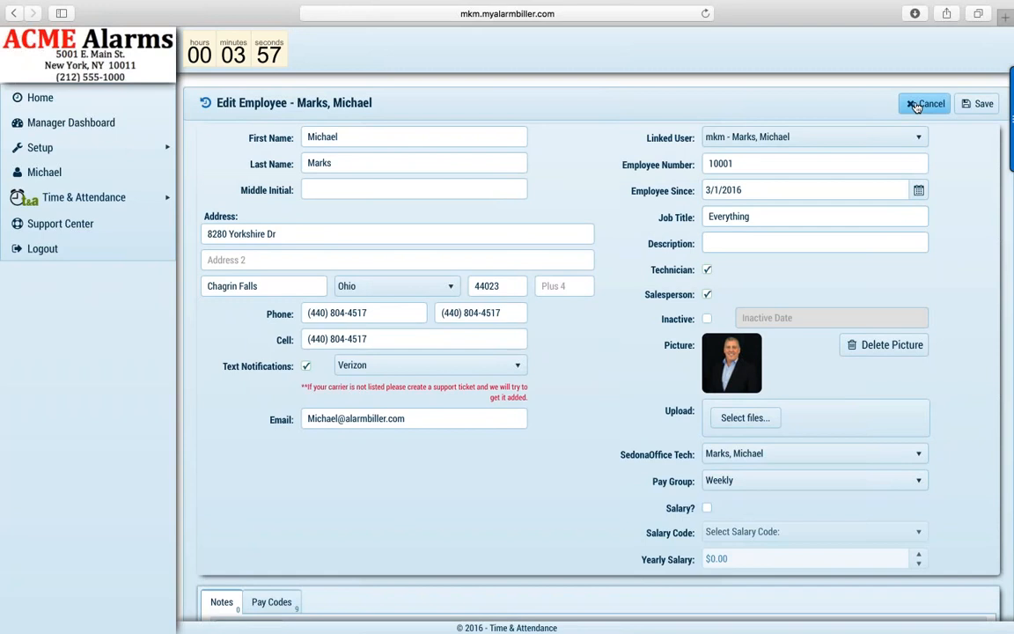
- Open the Weekly pay group's details from the setup and view the payroll for the pay period starting 04/15/2016
{"action": "mouse_move", "coordinate": [146, 158]}
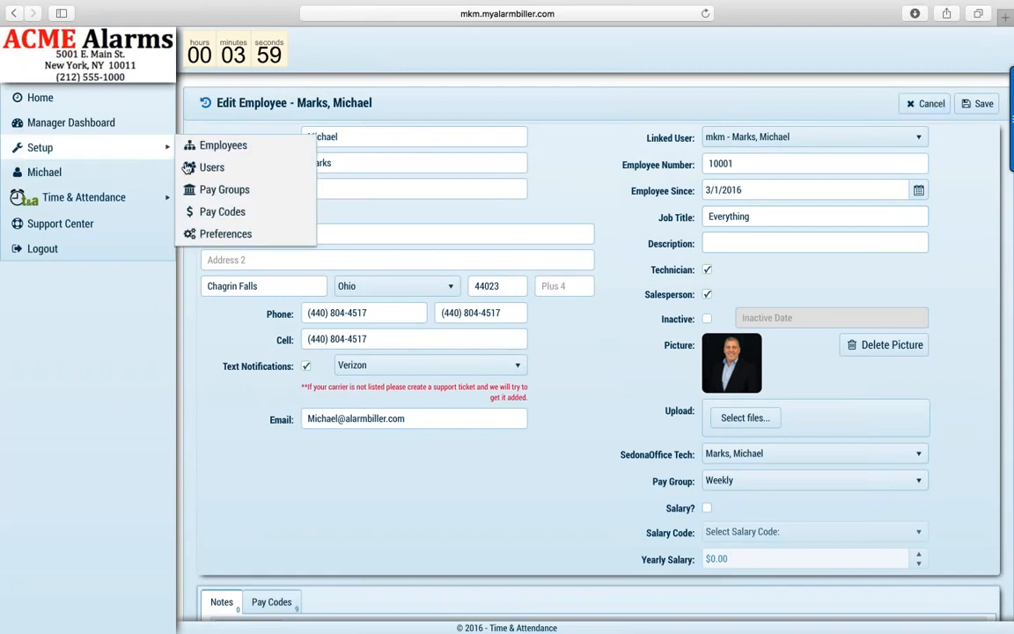
{"action": "left_click", "coordinate": [227, 196]}
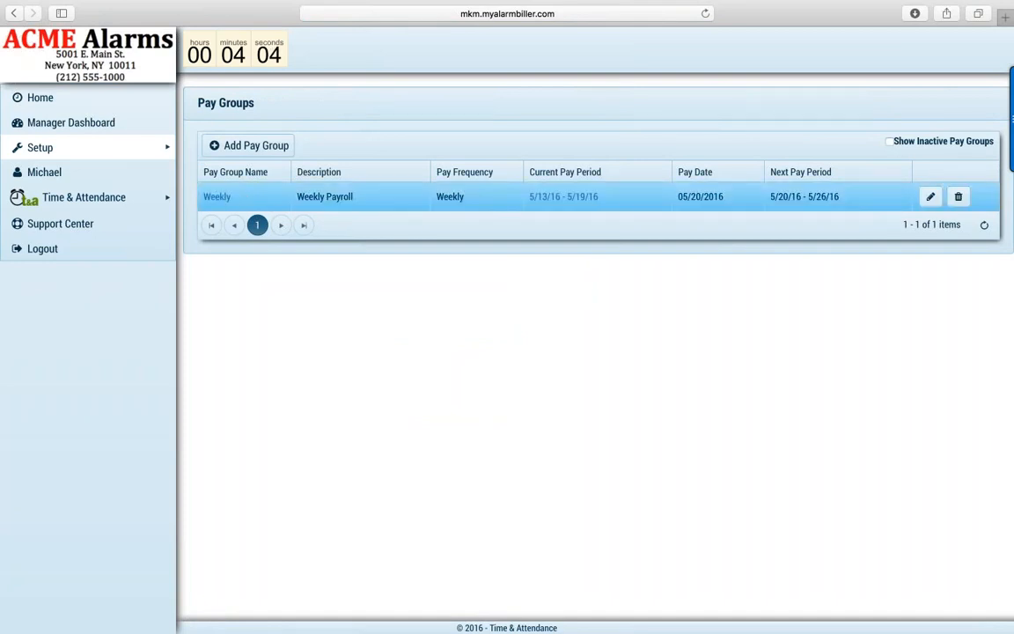
{"action": "left_click", "coordinate": [216, 196]}
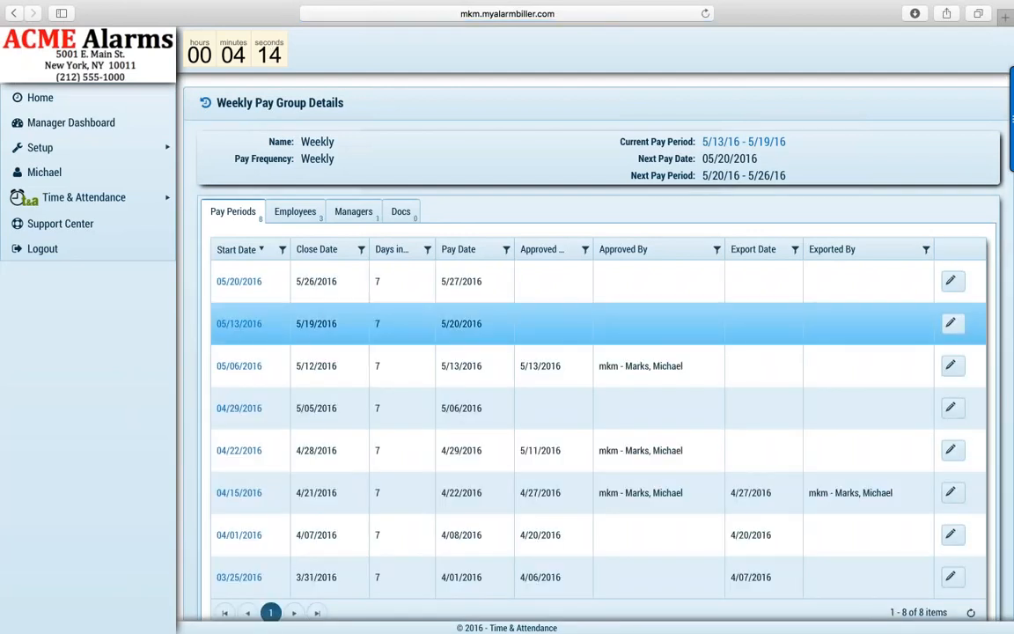
{"action": "scroll", "coordinate": [592, 352], "scroll_direction": "down", "scroll_amount": 1}
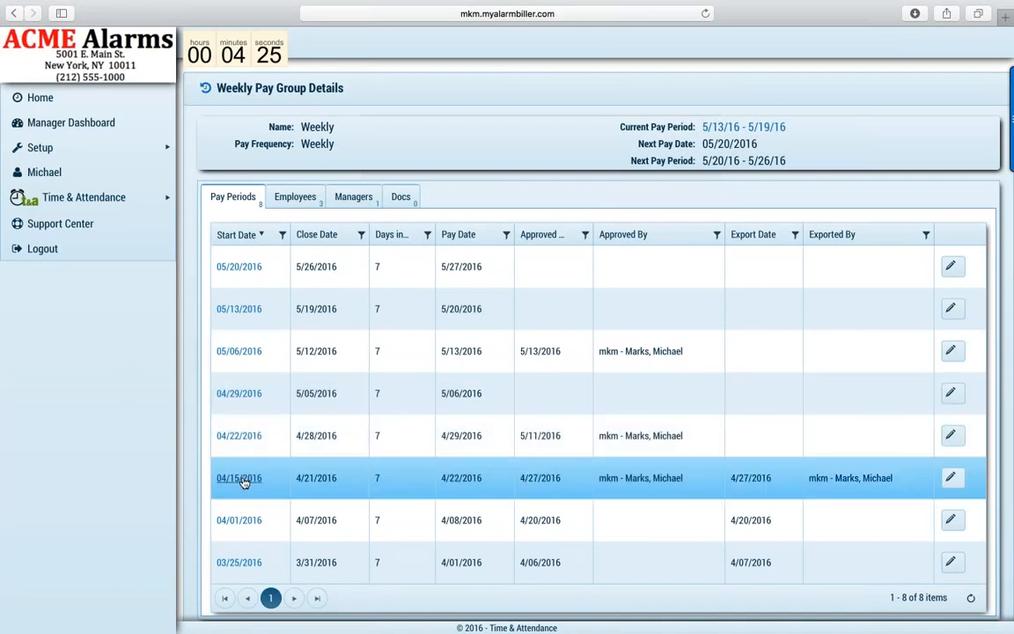
{"action": "left_click", "coordinate": [239, 477]}
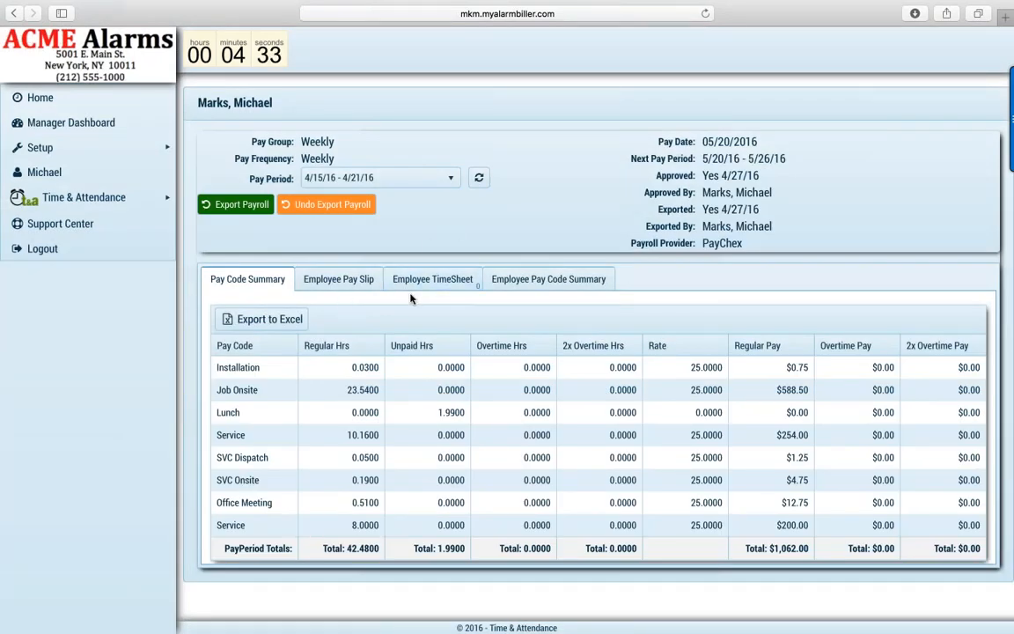
- View the employee timesheets for pay period 4/15/16 - 4/21/16, expanding and collapsing the last employee's entry
{"action": "left_click", "coordinate": [451, 281]}
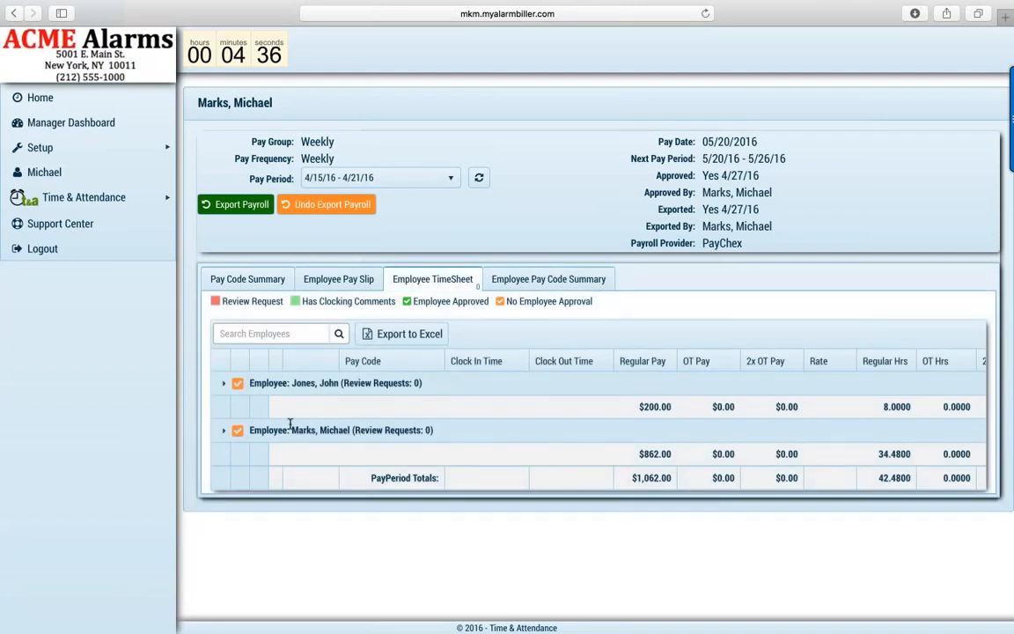
{"action": "left_click", "coordinate": [224, 431]}
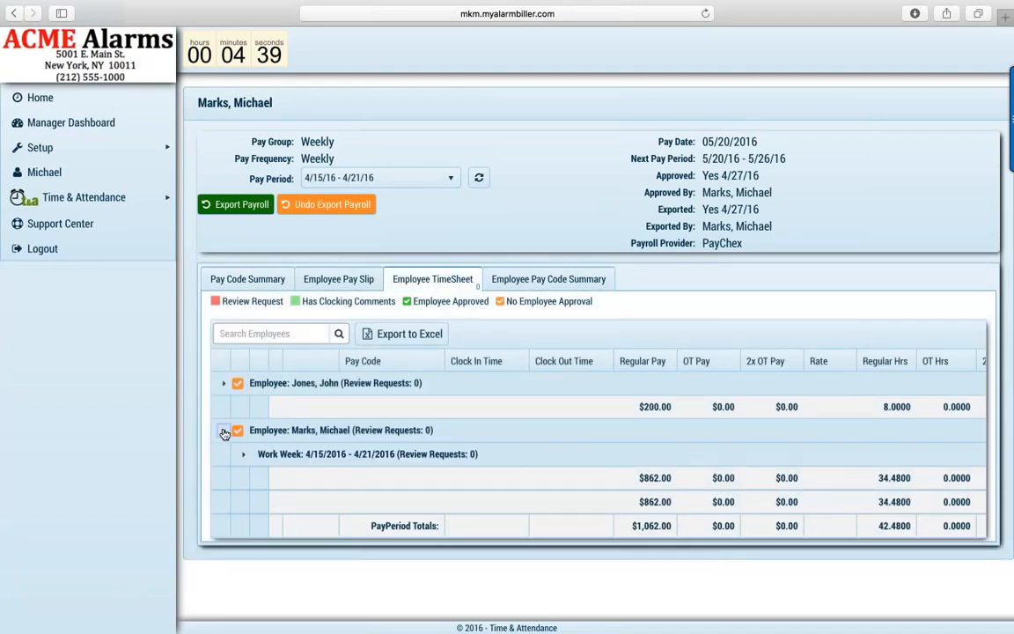
{"action": "left_click", "coordinate": [225, 431]}
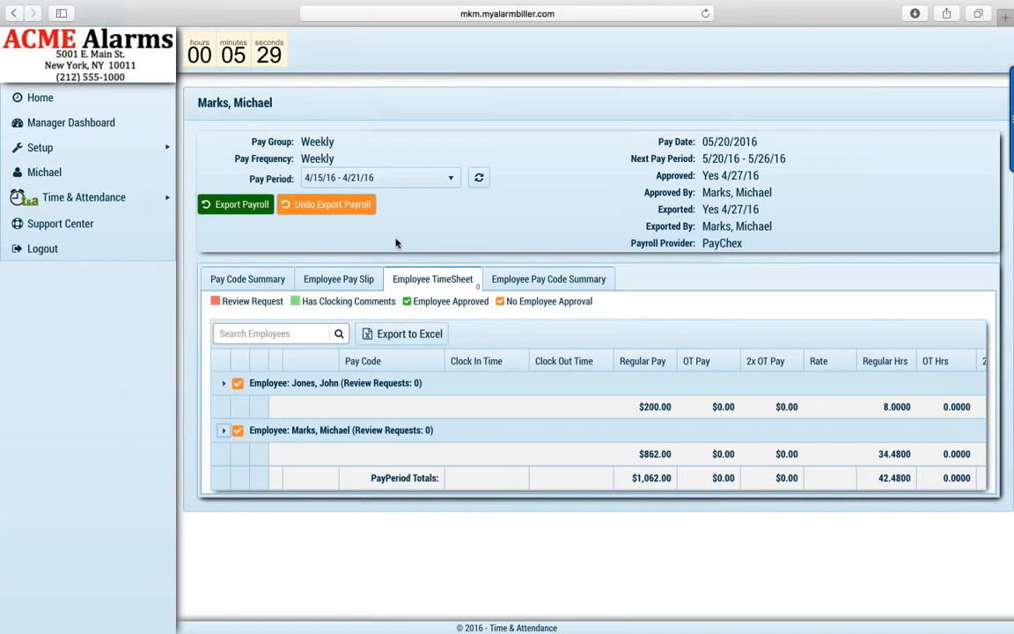
- Return to the pay groups setup and open the Weekly group's current pay period, 5/13/16 - 5/19/16
{"action": "mouse_move", "coordinate": [130, 147]}
{"action": "left_click", "coordinate": [200, 189]}
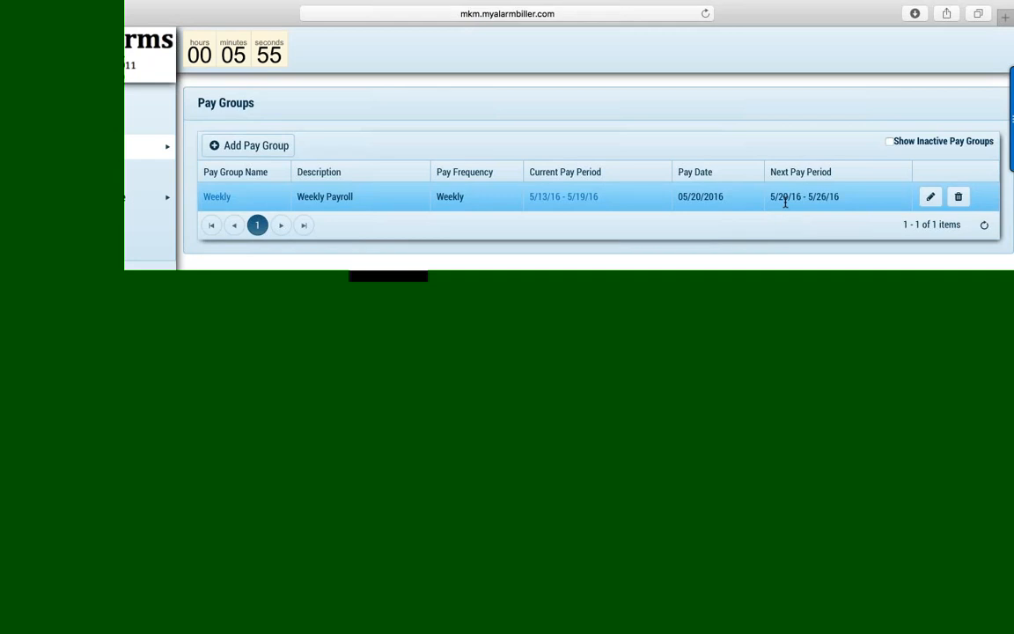
{"action": "left_click", "coordinate": [577, 200]}
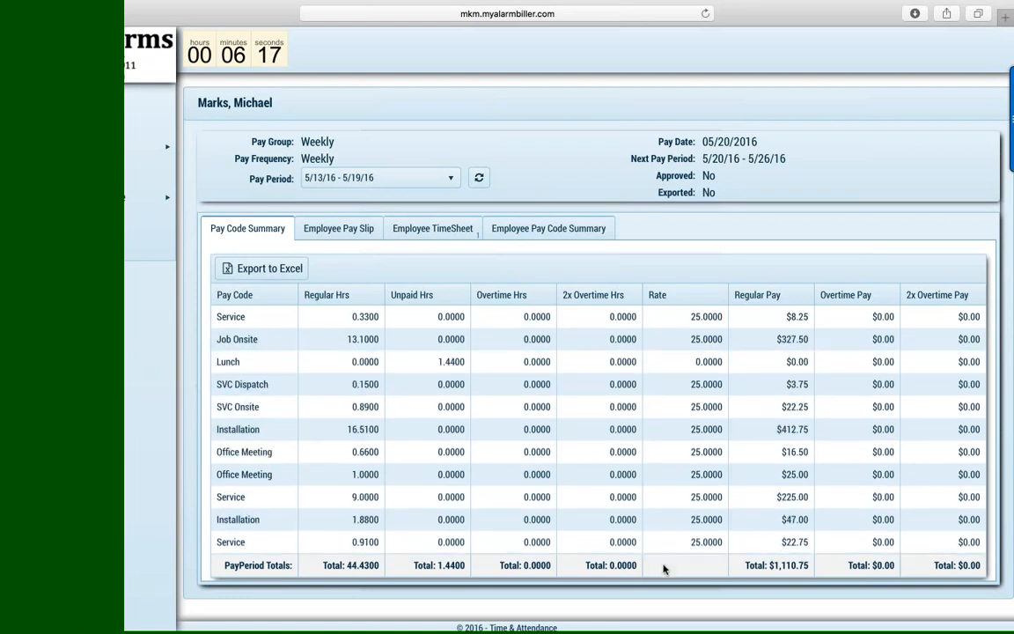
- View the employee pay slips for the period, checking the pay type breakdown of the first two employees and collapsing them
{"action": "left_click", "coordinate": [350, 231]}
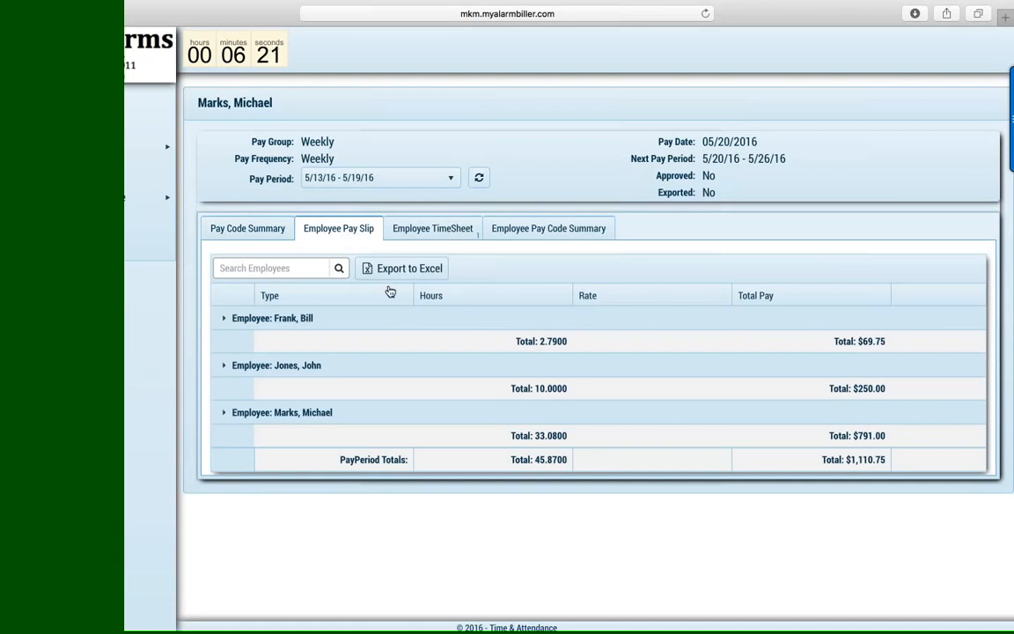
{"action": "left_click", "coordinate": [224, 366]}
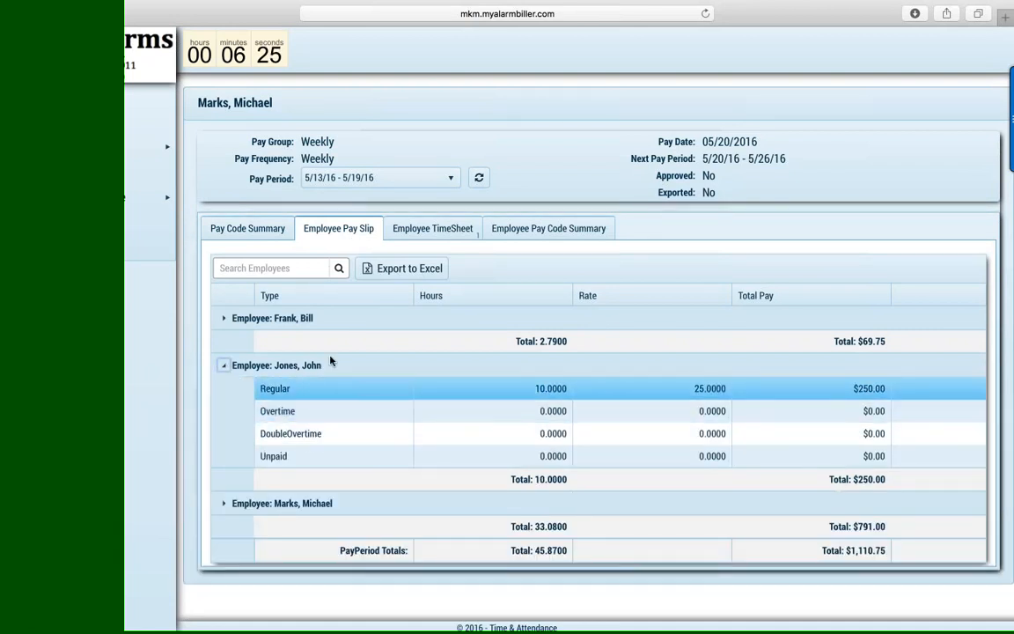
{"action": "left_click", "coordinate": [224, 321]}
{"action": "left_click", "coordinate": [224, 320]}
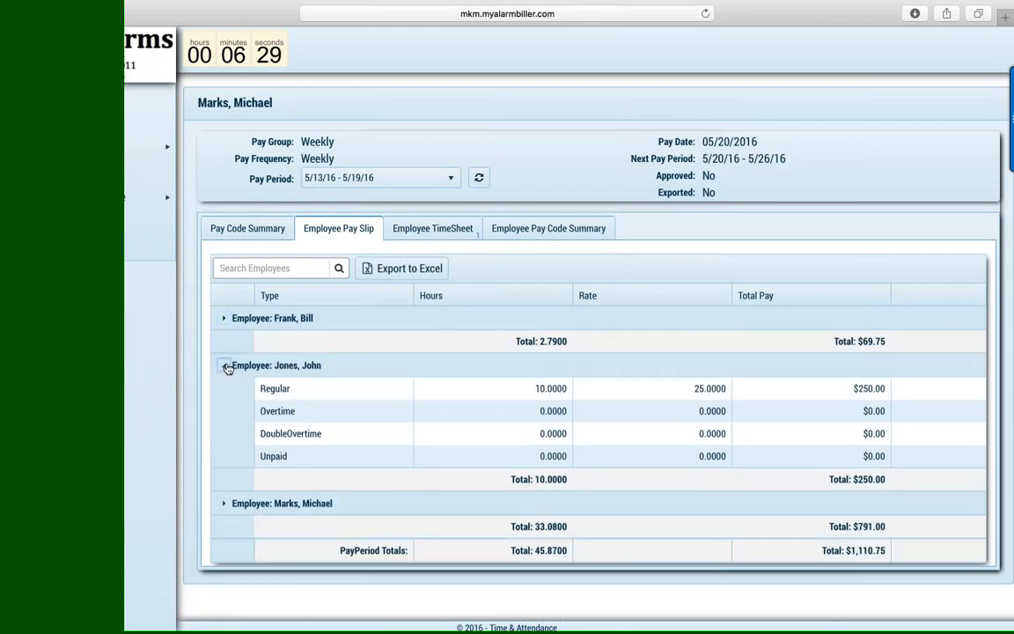
{"action": "left_click", "coordinate": [225, 366]}
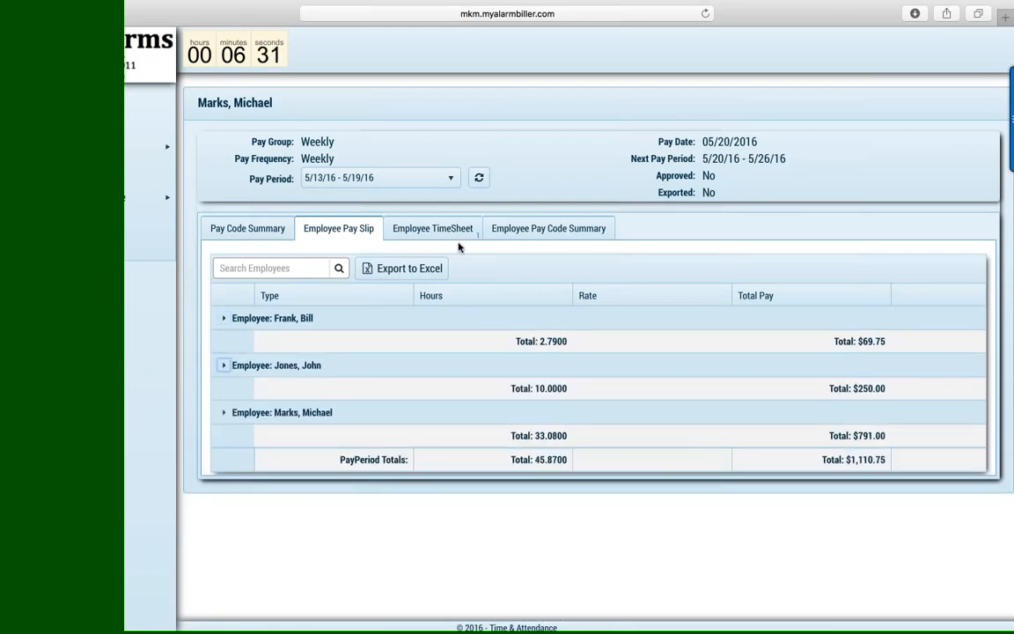
- Examine the employee pay code summary with the second and third employees' pay codes expanded
{"action": "left_click", "coordinate": [547, 231]}
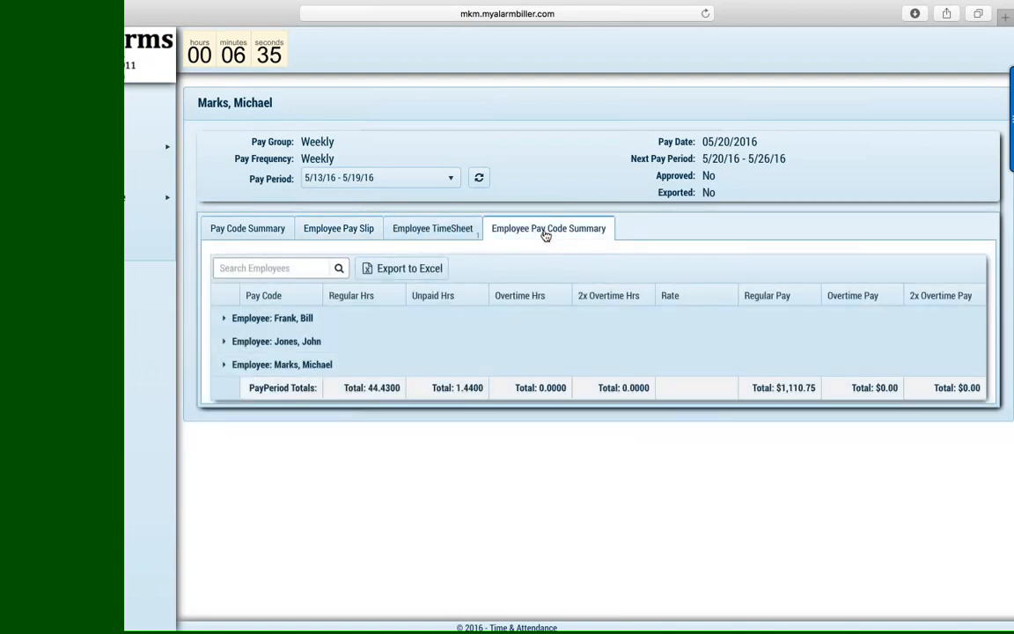
{"action": "left_click", "coordinate": [225, 343]}
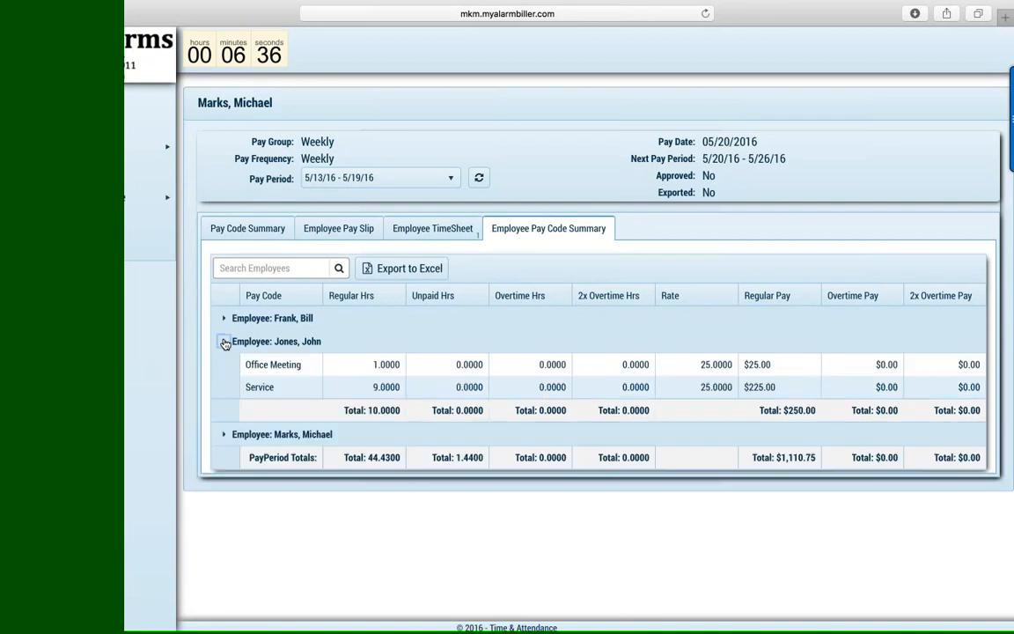
{"action": "left_click", "coordinate": [223, 433]}
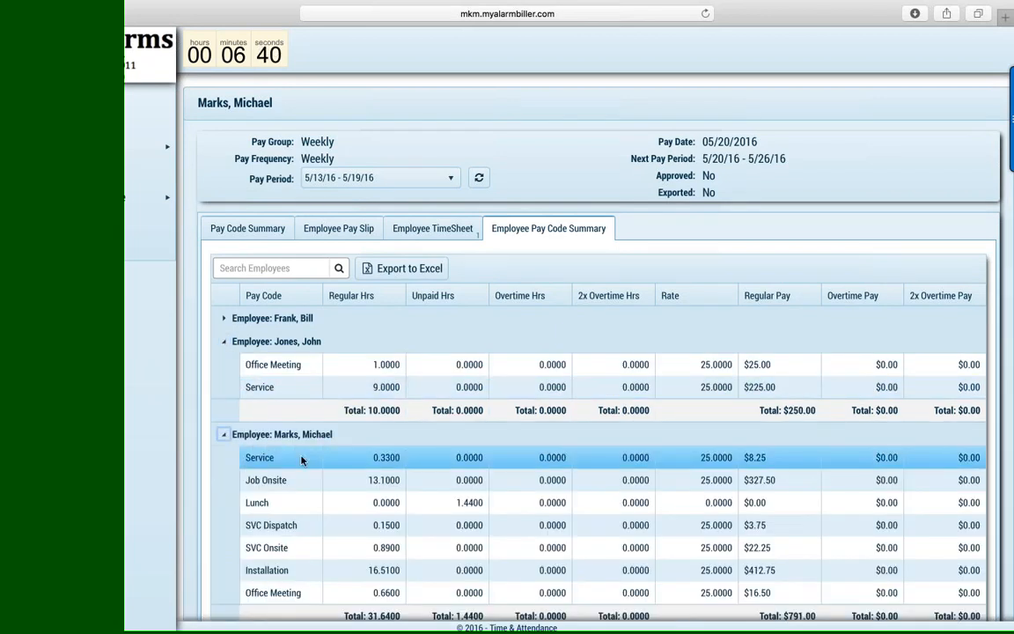
{"action": "scroll", "coordinate": [303, 462], "scroll_direction": "down", "scroll_amount": 1}
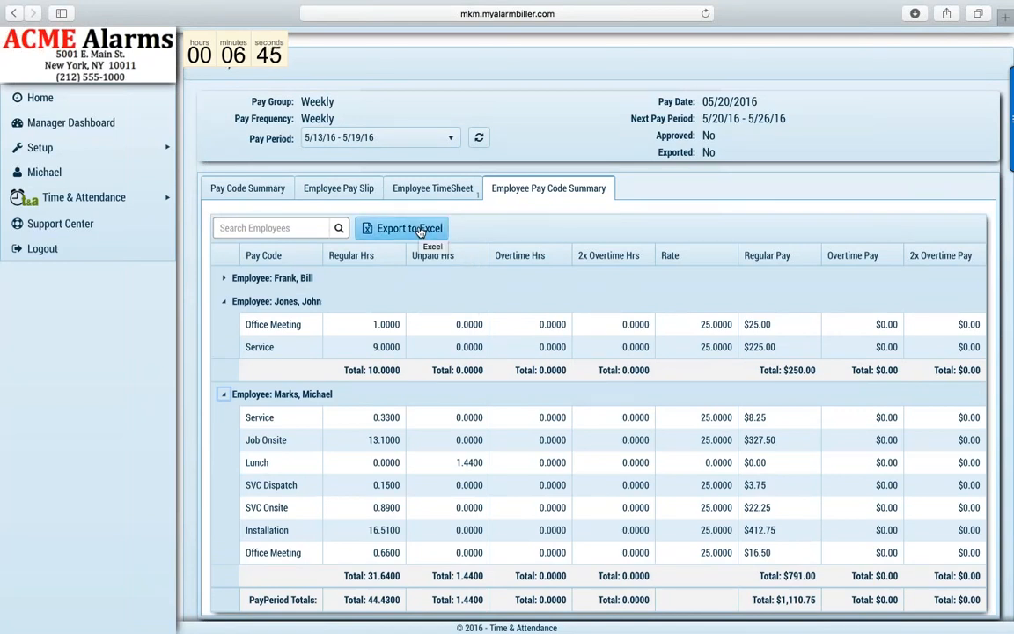
{"action": "left_click", "coordinate": [519, 322]}
{"action": "left_click", "coordinate": [438, 424]}
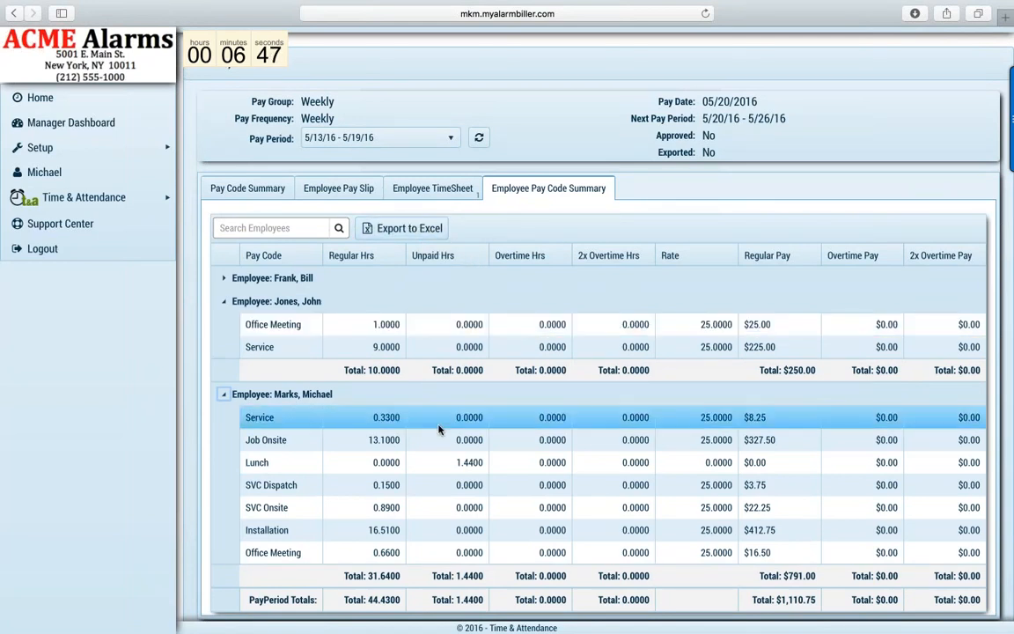
{"action": "scroll", "coordinate": [438, 429], "scroll_direction": "up", "scroll_amount": 2}
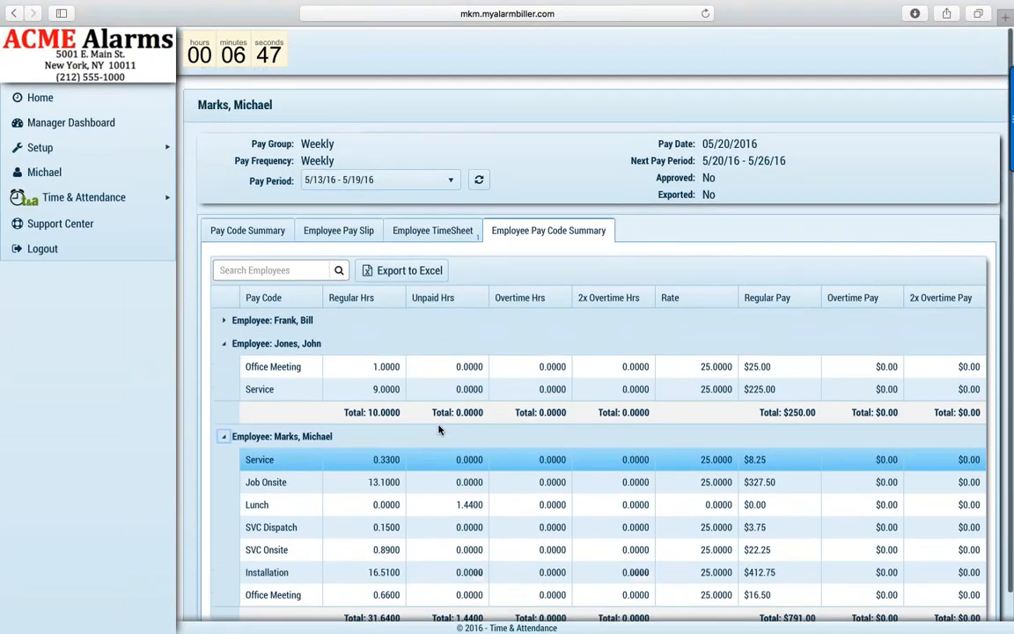
- In the employee timesheets, expand the employee with the review request down to the 5/17/16 shift's clock entries, and collapse the entry
{"action": "left_click", "coordinate": [428, 229]}
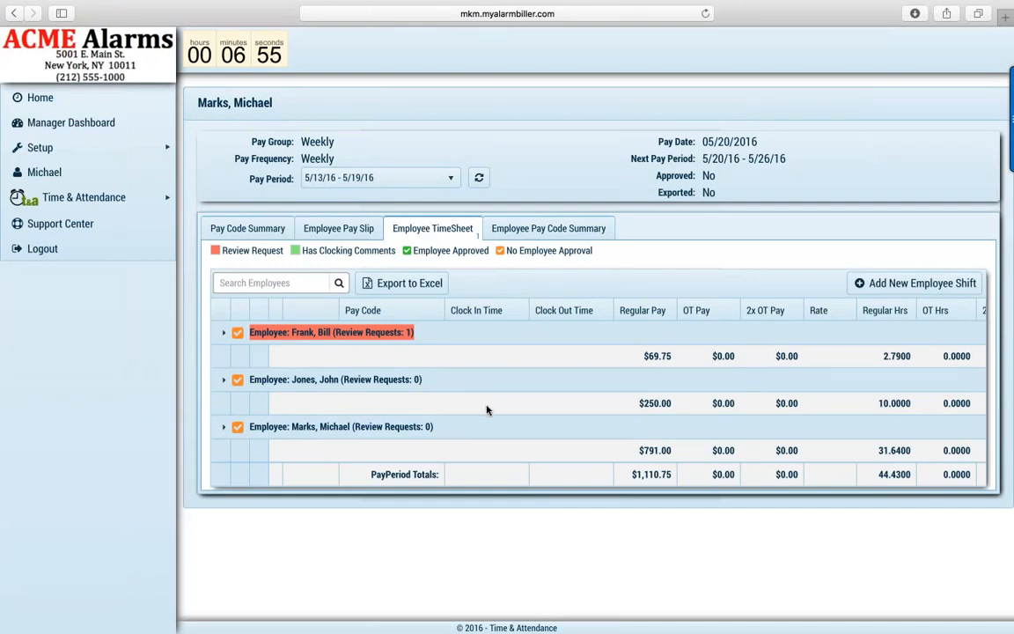
{"action": "left_click", "coordinate": [223, 333]}
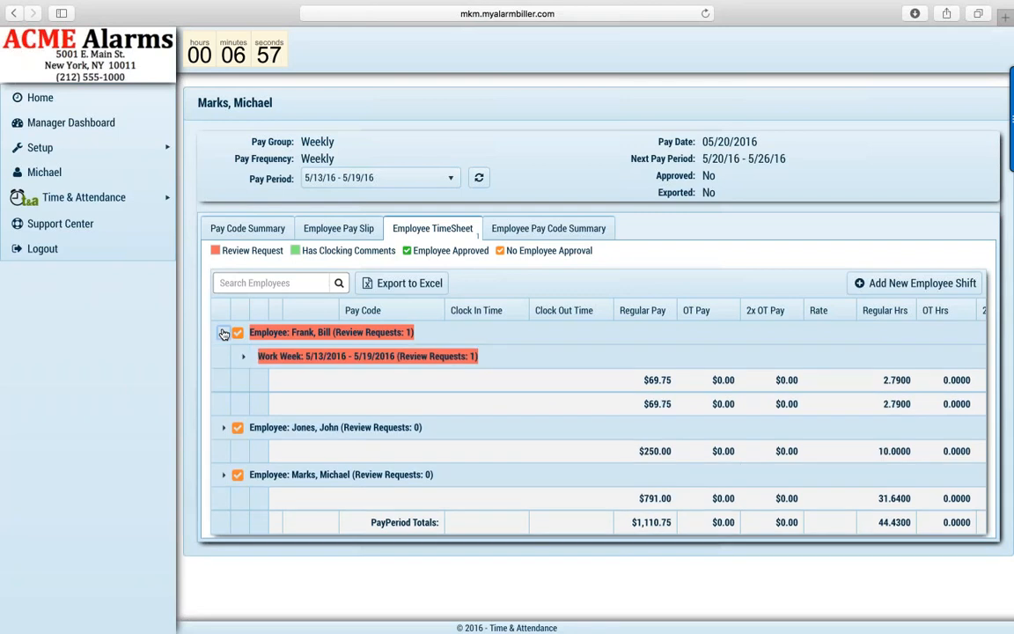
{"action": "left_click", "coordinate": [243, 355]}
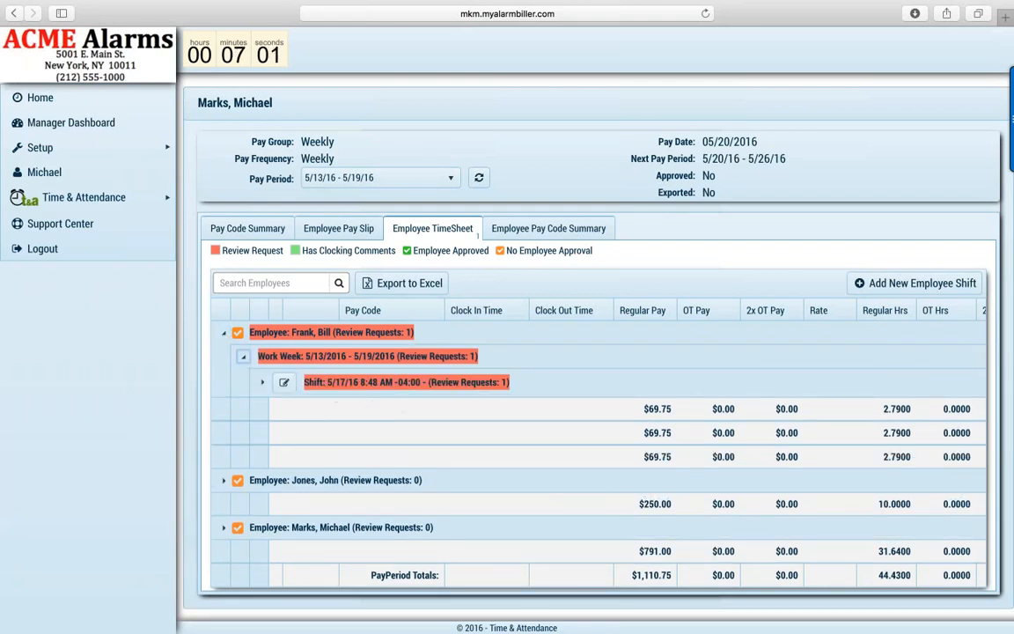
{"action": "left_click", "coordinate": [263, 383]}
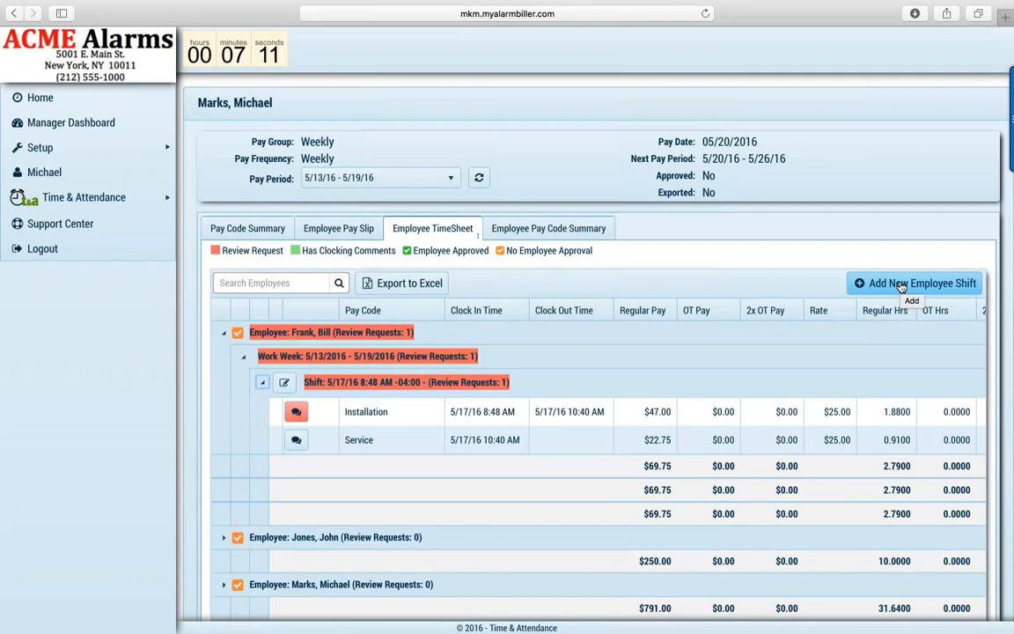
{"action": "left_click", "coordinate": [224, 334]}
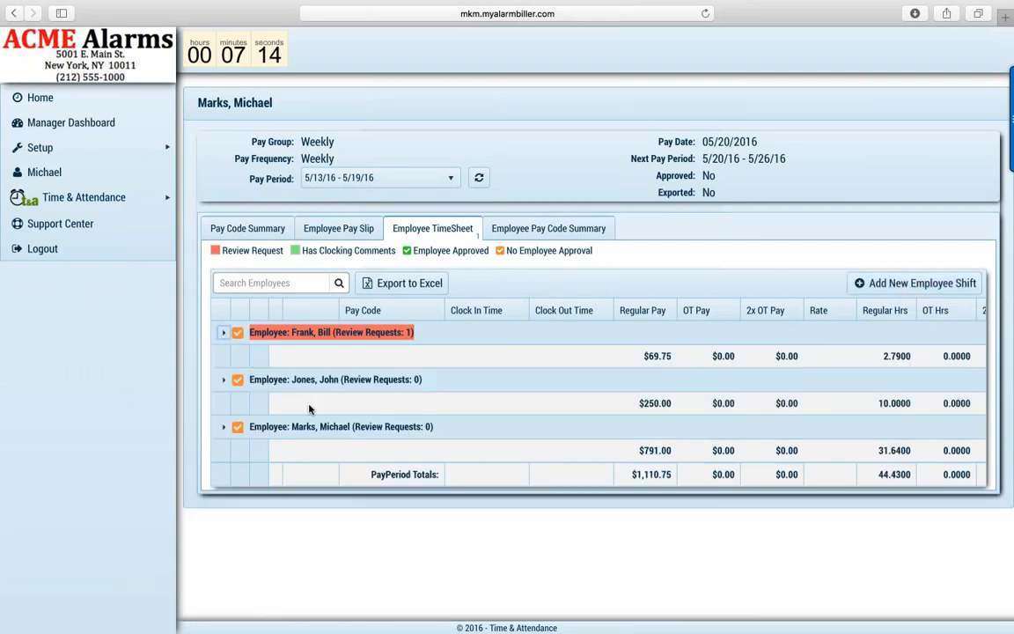
- Search the timesheets by the employee's last name, and clear the search to look through all employees' shifts
{"action": "left_click", "coordinate": [262, 282]}
{"action": "type", "text": "frank"}
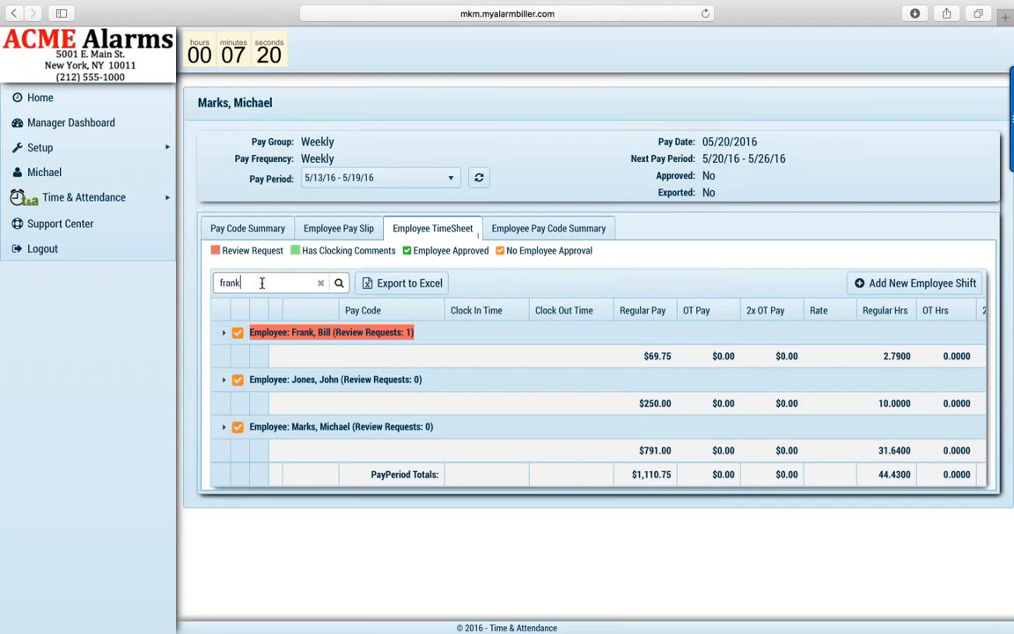
{"action": "left_click", "coordinate": [340, 282]}
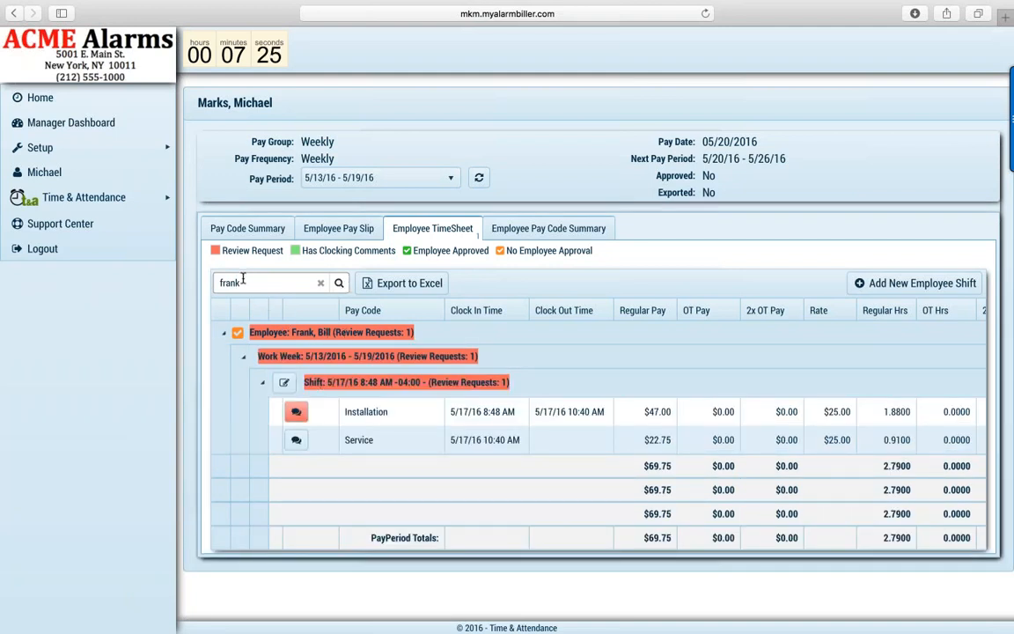
{"action": "left_click", "coordinate": [320, 285]}
{"action": "scroll", "coordinate": [321, 289], "scroll_direction": "down", "scroll_amount": 5}
{"action": "scroll", "coordinate": [321, 289], "scroll_direction": "down", "scroll_amount": 4}
{"action": "scroll", "coordinate": [322, 289], "scroll_direction": "up", "scroll_amount": 7}
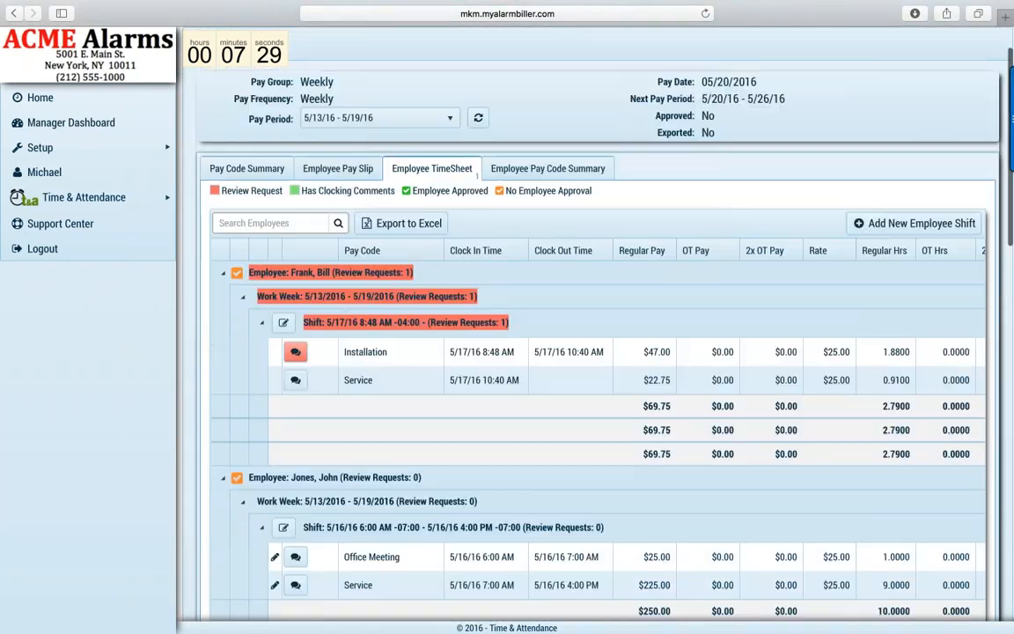
{"action": "scroll", "coordinate": [321, 288], "scroll_direction": "up", "scroll_amount": 2}
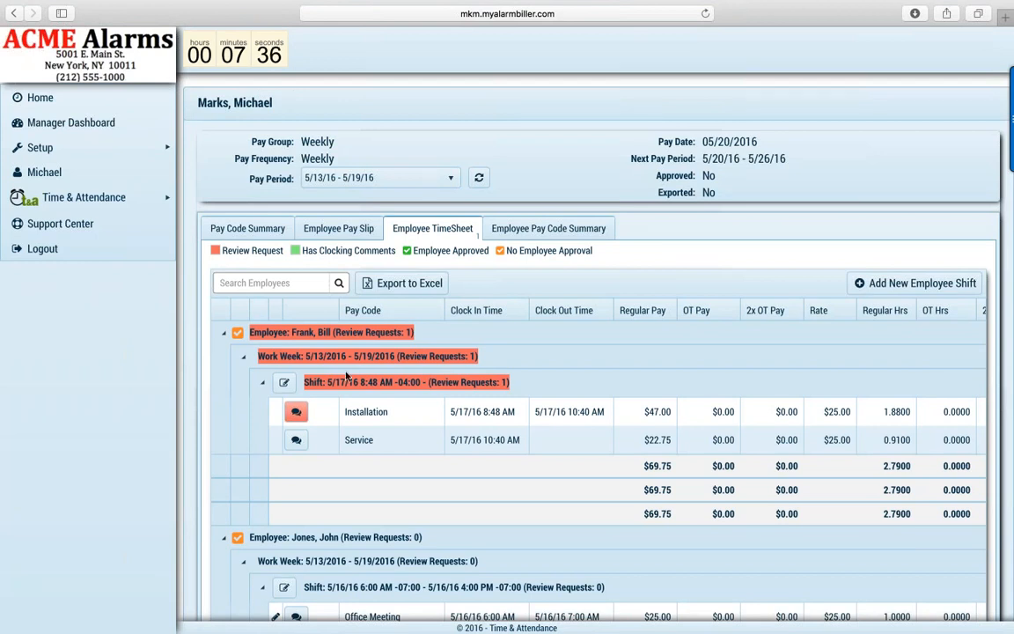
- Open the pay codes setup and expand the Job Onsite pay code to view its assigned employees
{"action": "mouse_move", "coordinate": [140, 153]}
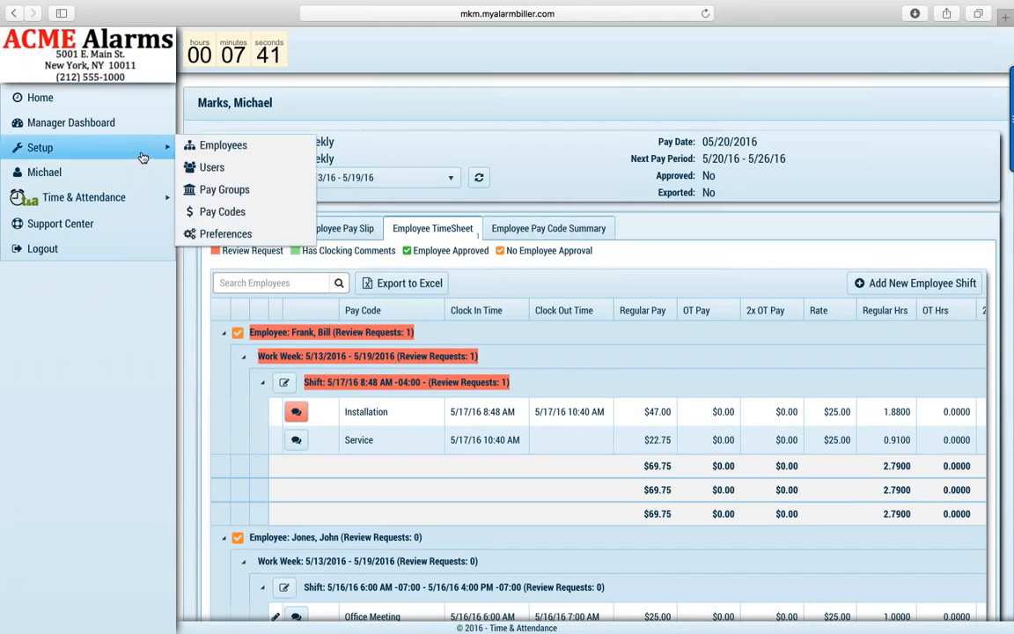
{"action": "left_click", "coordinate": [212, 214]}
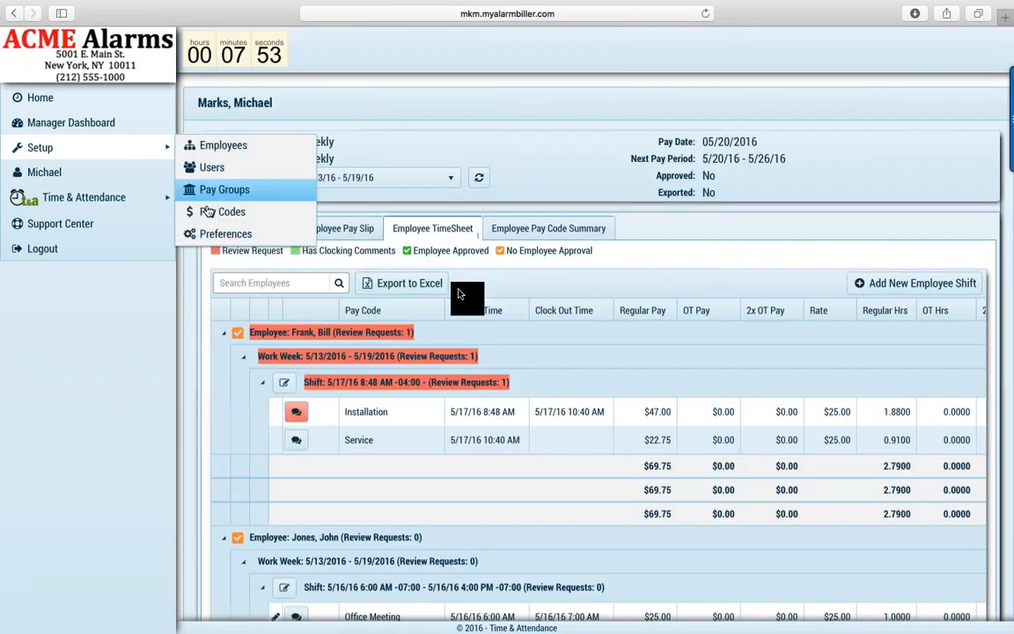
{"action": "left_click", "coordinate": [264, 229]}
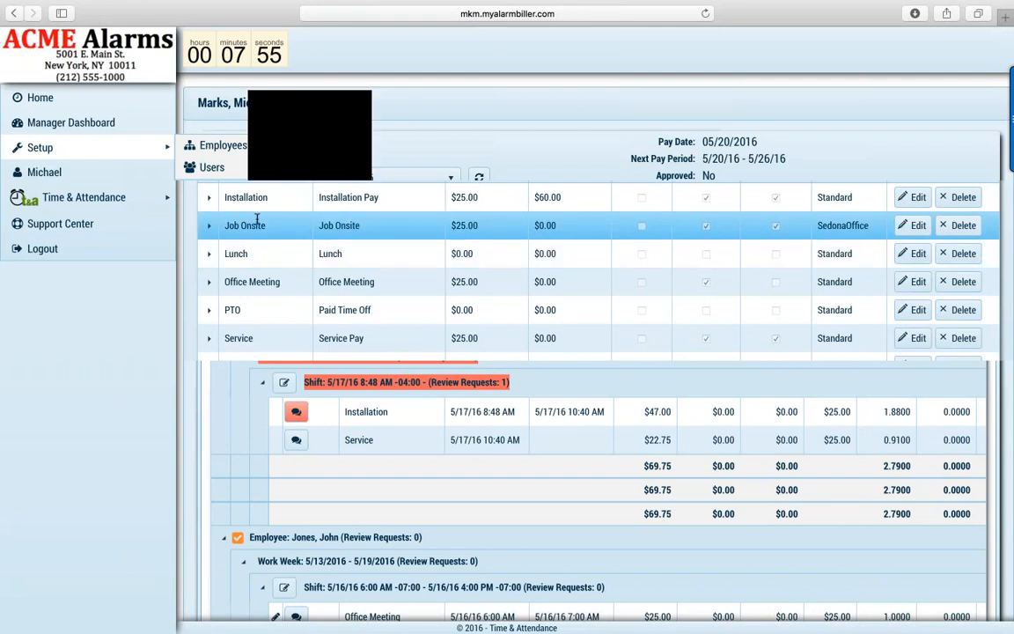
{"action": "left_click", "coordinate": [209, 227]}
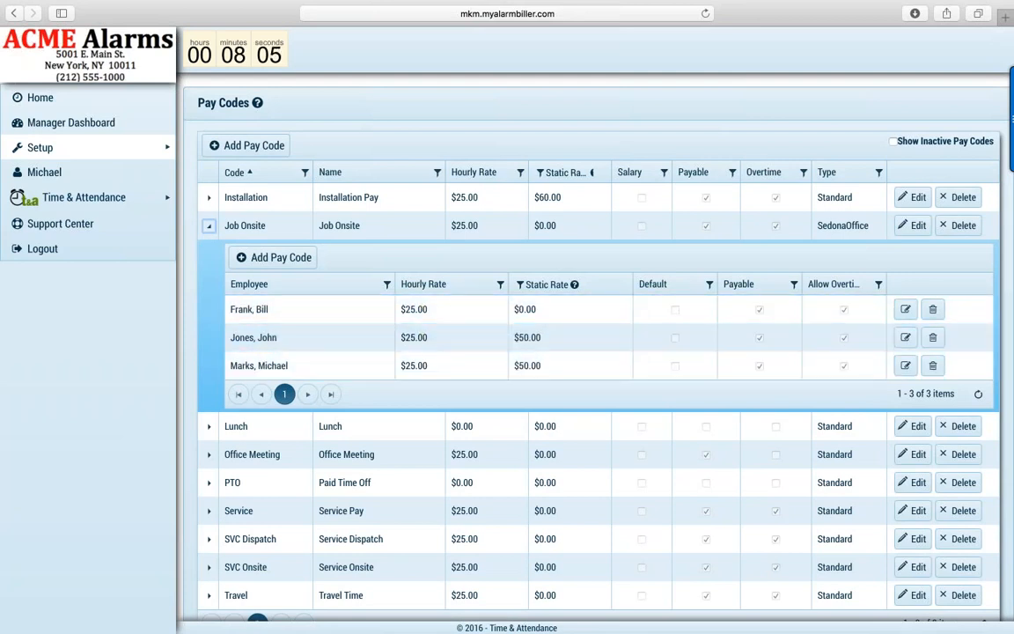
- Try to add an employee assignment under the Job Onsite pay code, check the selectable employees, and collapse it without saving
{"action": "left_click", "coordinate": [310, 259]}
{"action": "left_click", "coordinate": [380, 311]}
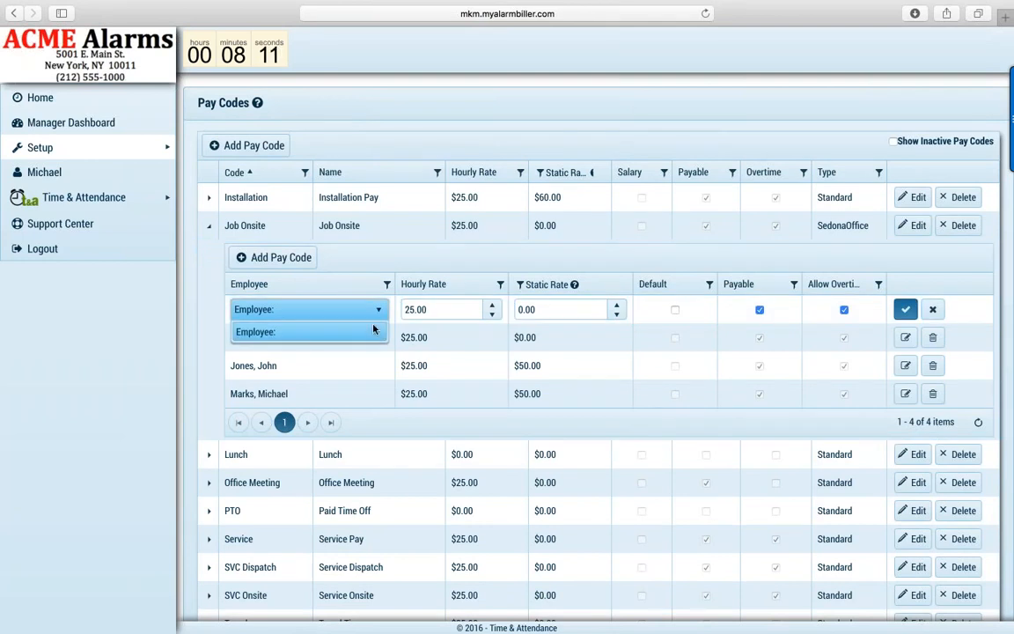
{"action": "left_click", "coordinate": [379, 313]}
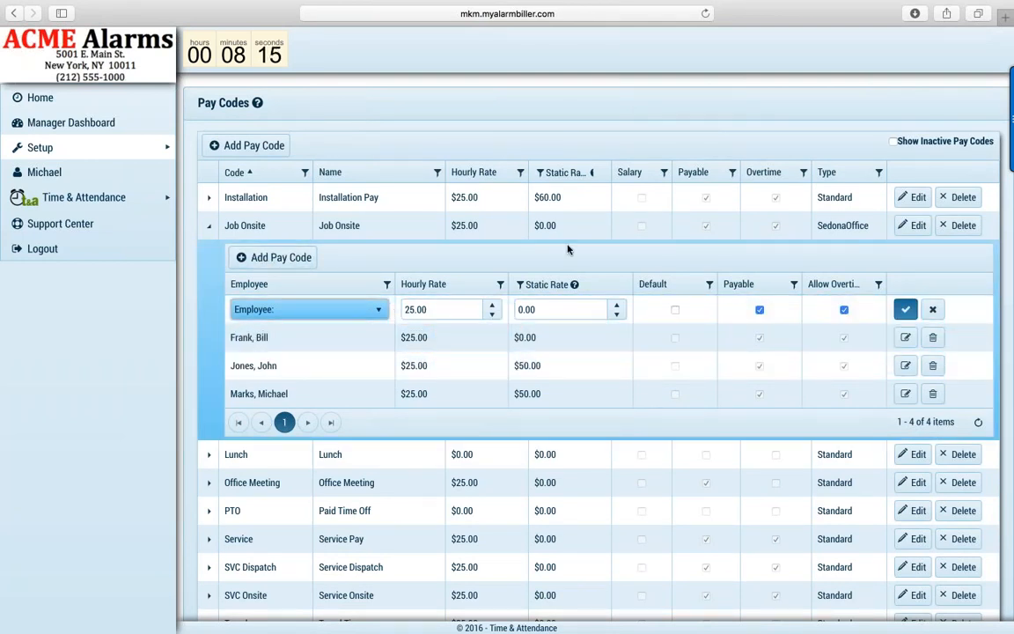
{"action": "left_click", "coordinate": [208, 227]}
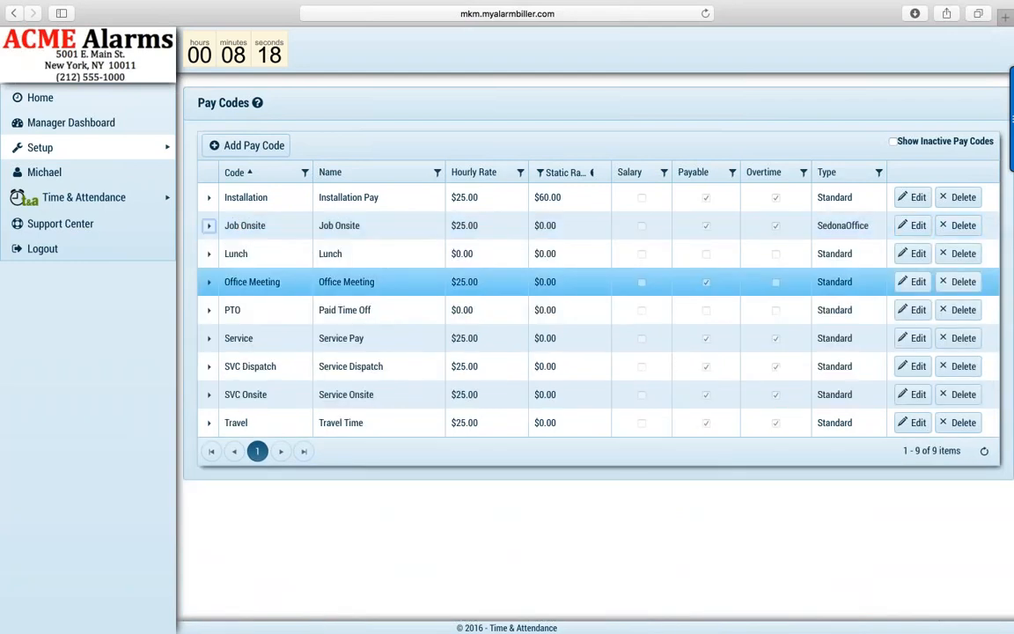
- Check the employees assigned to the Office Meeting and Service pay codes, collapsing each one
{"action": "left_click", "coordinate": [208, 284]}
{"action": "left_click", "coordinate": [206, 285]}
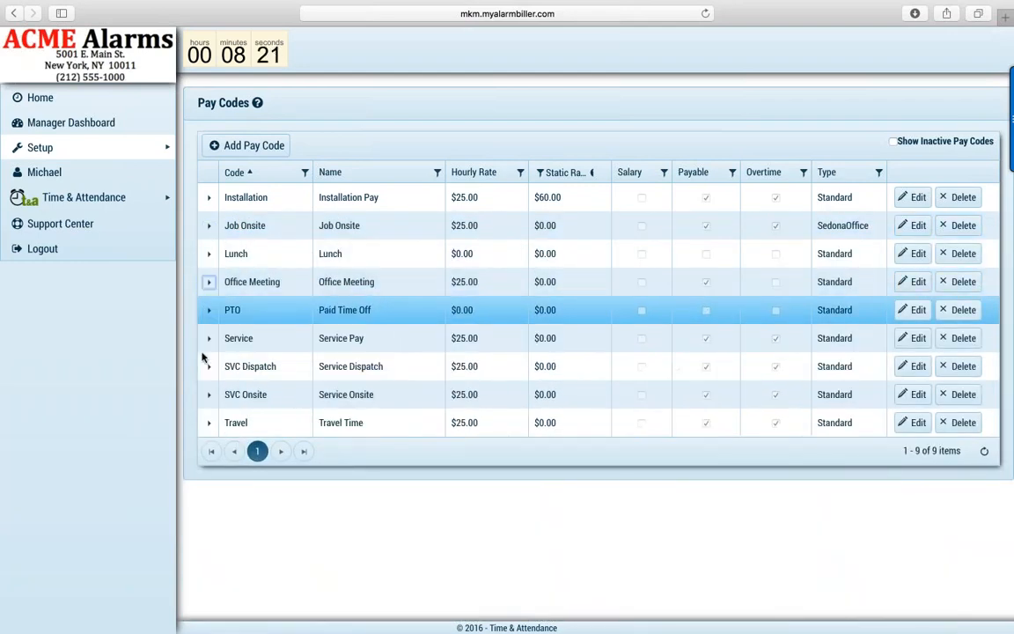
{"action": "left_click", "coordinate": [208, 340]}
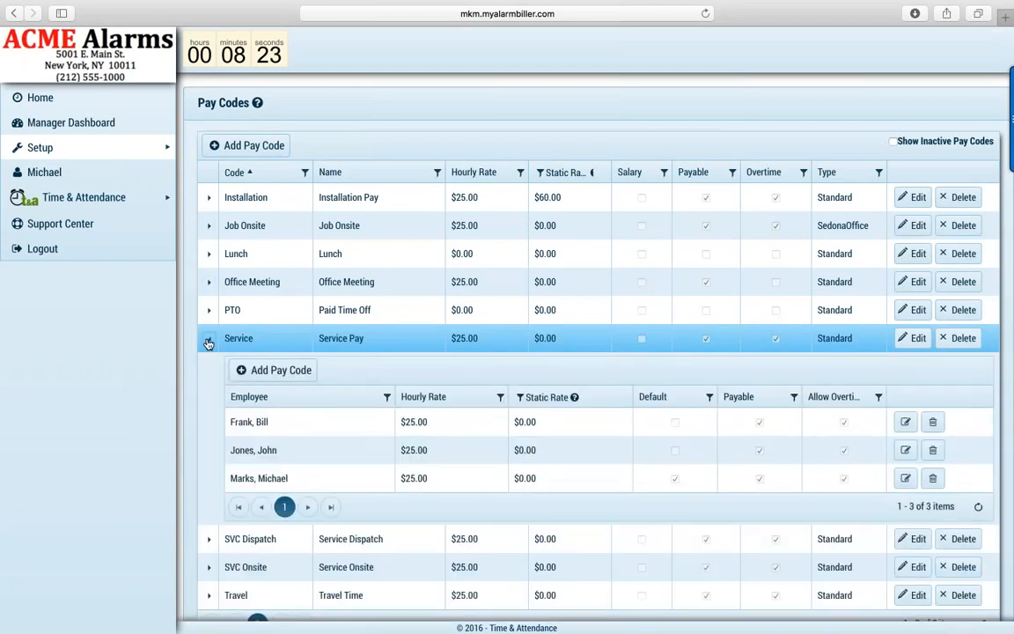
{"action": "left_click", "coordinate": [208, 340]}
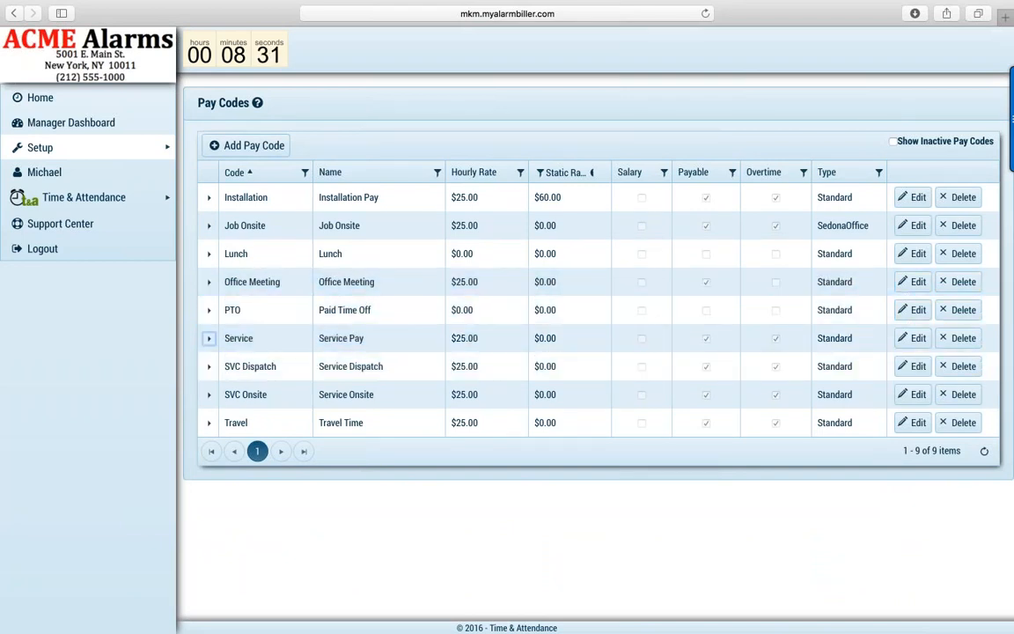
- Open the payroll preferences and check the available shift minute rounding values without changing the selection
{"action": "mouse_move", "coordinate": [170, 147]}
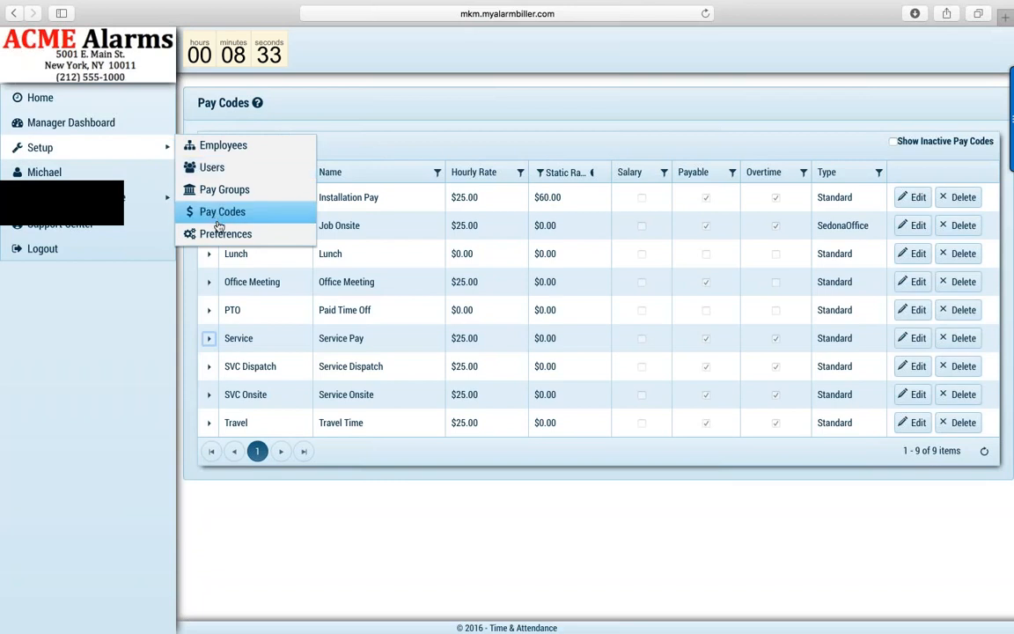
{"action": "left_click", "coordinate": [220, 234]}
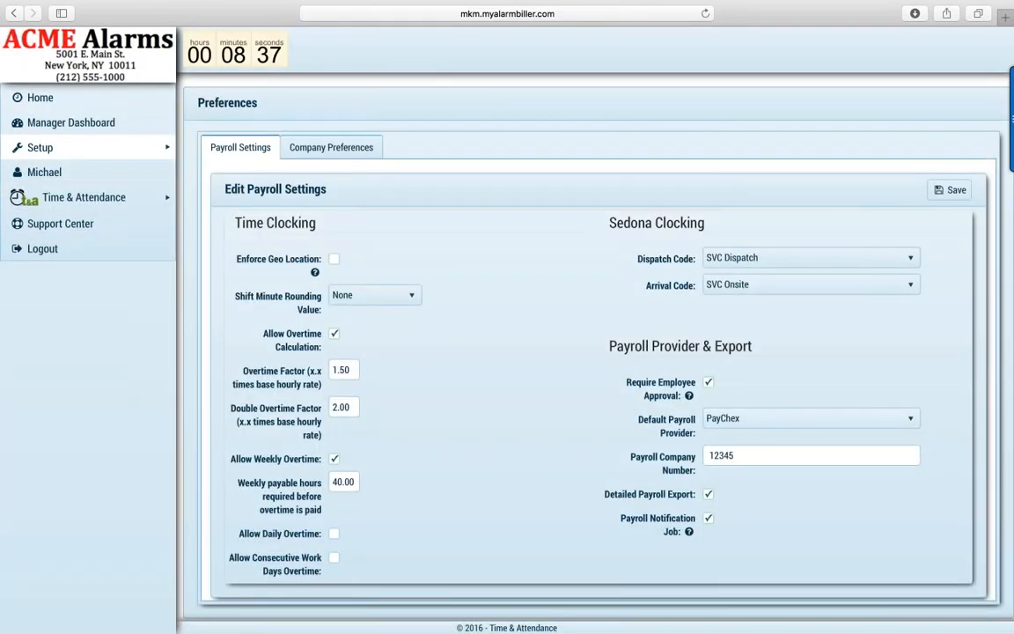
{"action": "left_click", "coordinate": [335, 262]}
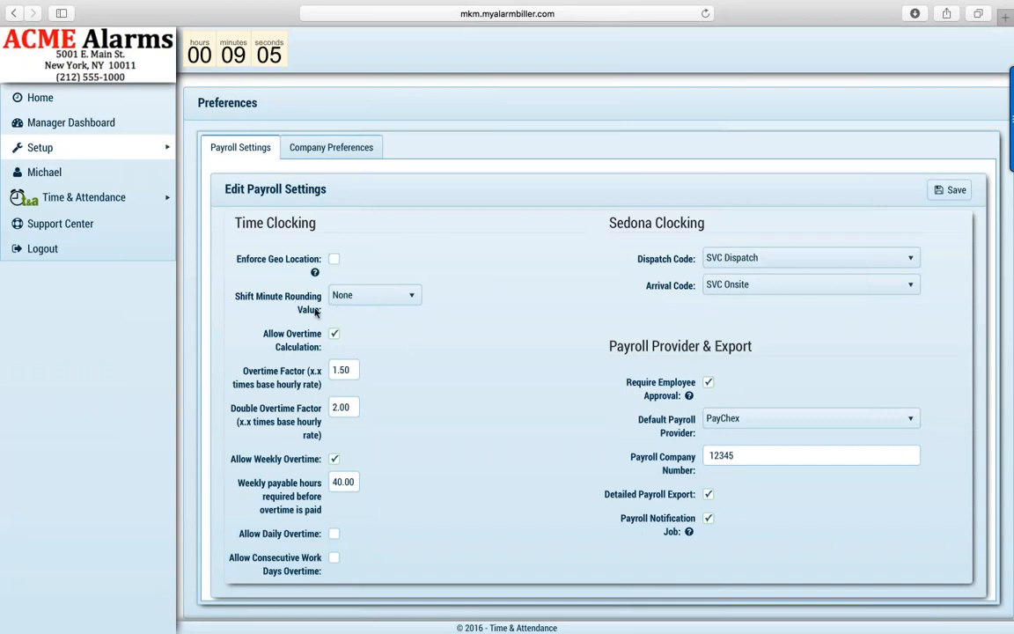
{"action": "left_click", "coordinate": [416, 301]}
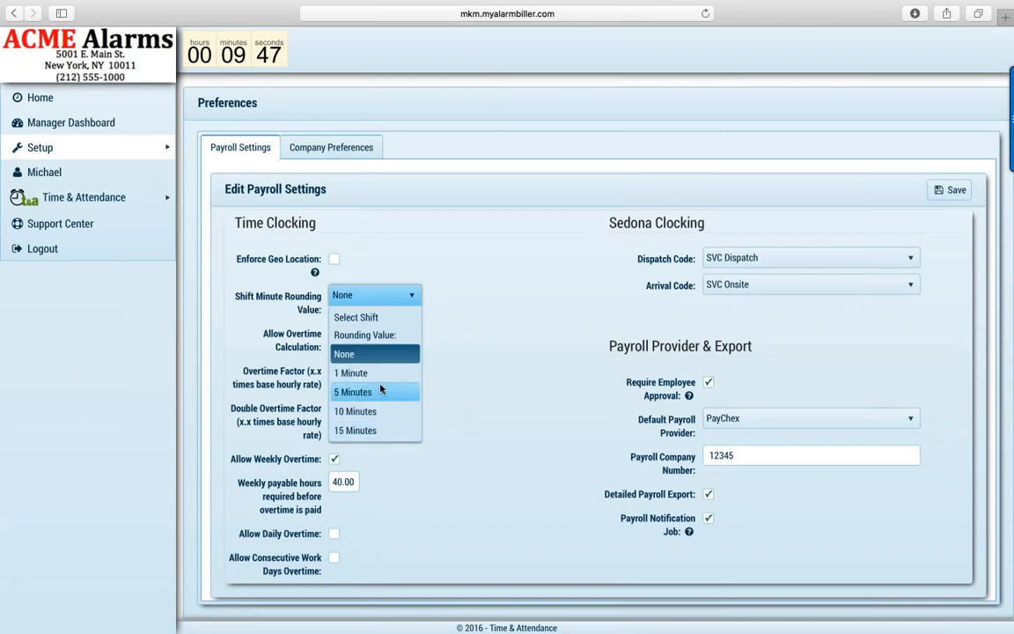
{"action": "left_click", "coordinate": [446, 380]}
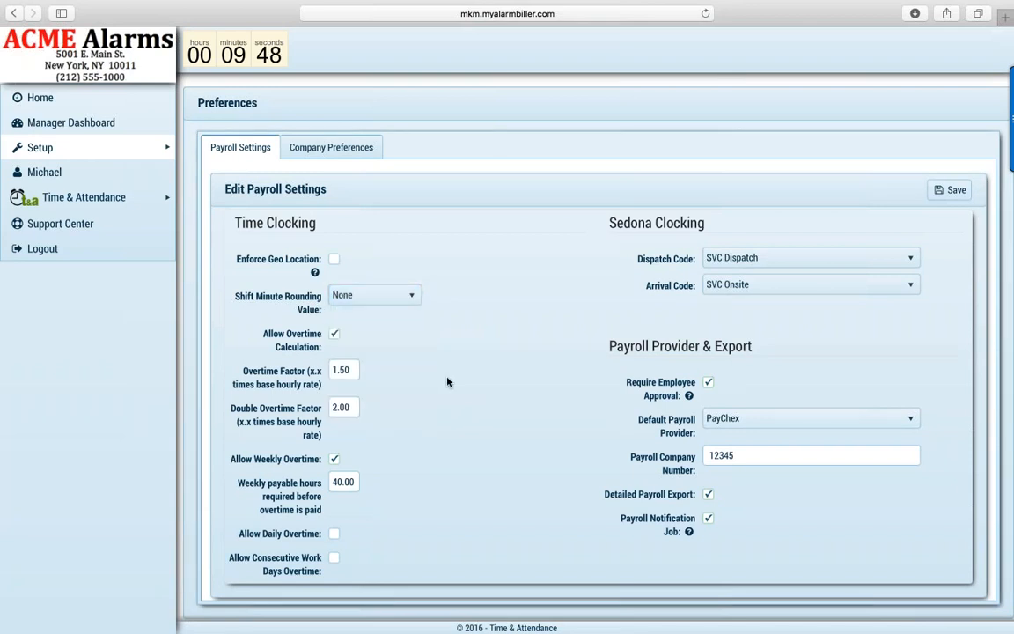
- Switch the overtime calculation off and back on, and look at the overtime factor without changing it
{"action": "left_click", "coordinate": [334, 338]}
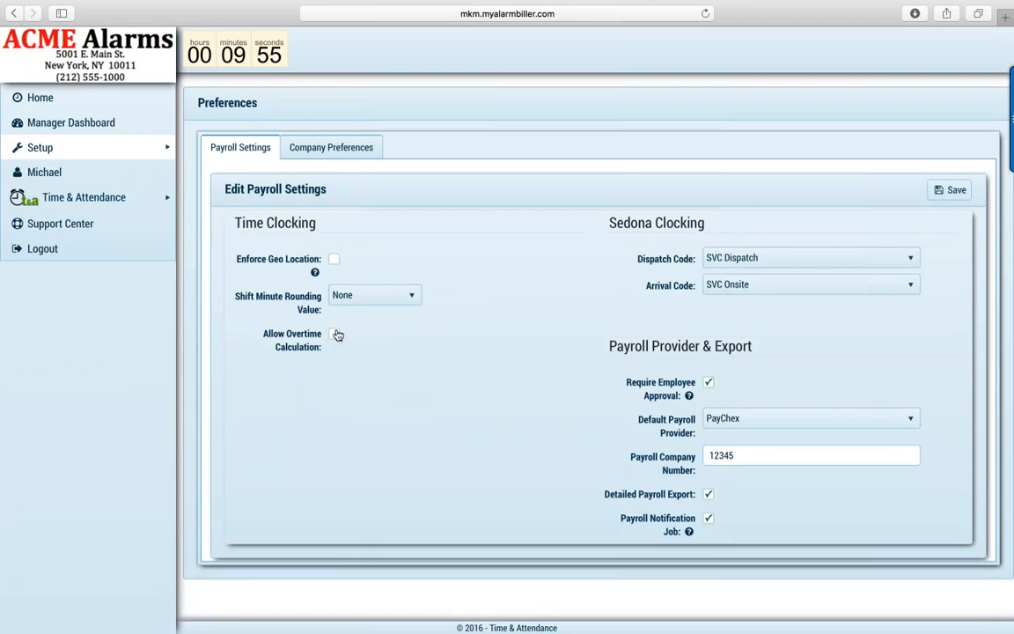
{"action": "left_click", "coordinate": [334, 336]}
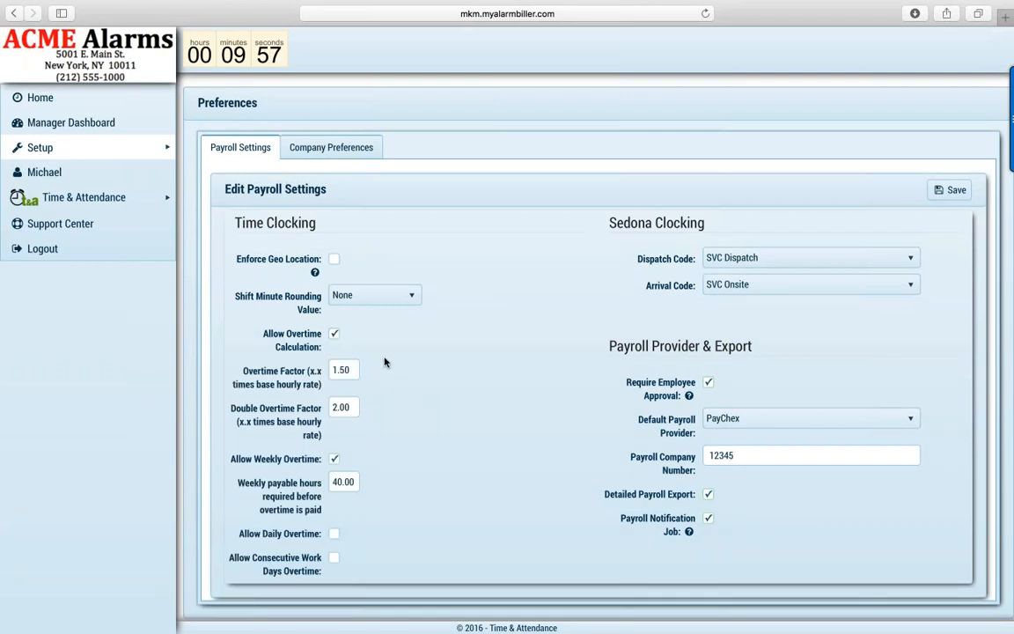
{"action": "left_click", "coordinate": [344, 369]}
{"action": "left_click", "coordinate": [380, 383]}
- Allow daily overtime to review its payable hours settings, and disallow it again
{"action": "left_click", "coordinate": [335, 536]}
{"action": "scroll", "coordinate": [419, 487], "scroll_direction": "down", "scroll_amount": 2}
{"action": "scroll", "coordinate": [419, 487], "scroll_direction": "down", "scroll_amount": 1}
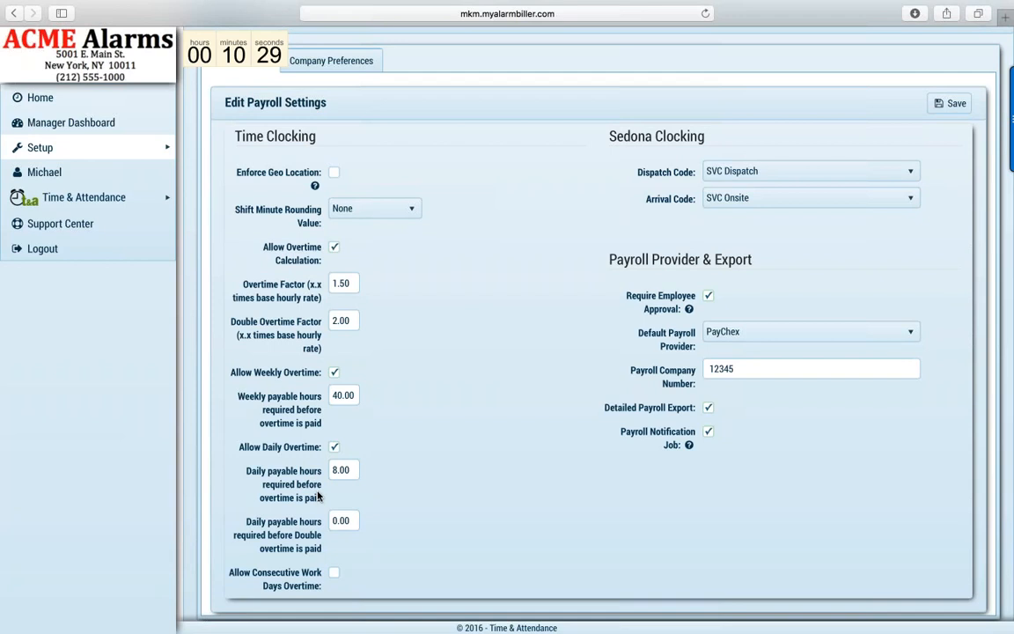
{"action": "left_click", "coordinate": [334, 448]}
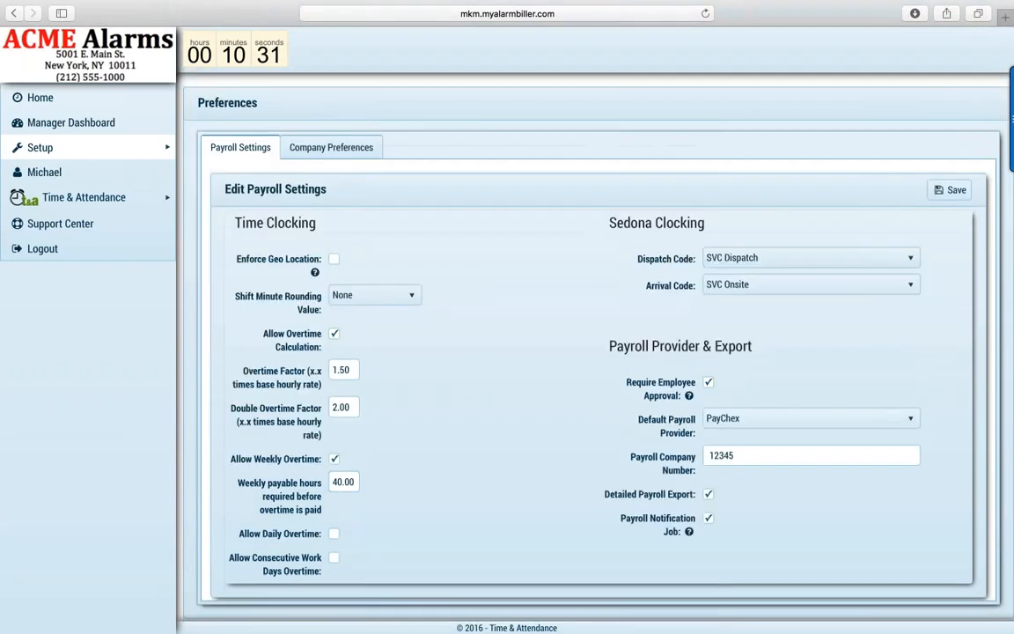
- Allow daily overtime, set the daily payable hours required before overtime to 12, and switch daily overtime back off
{"action": "left_click", "coordinate": [334, 533]}
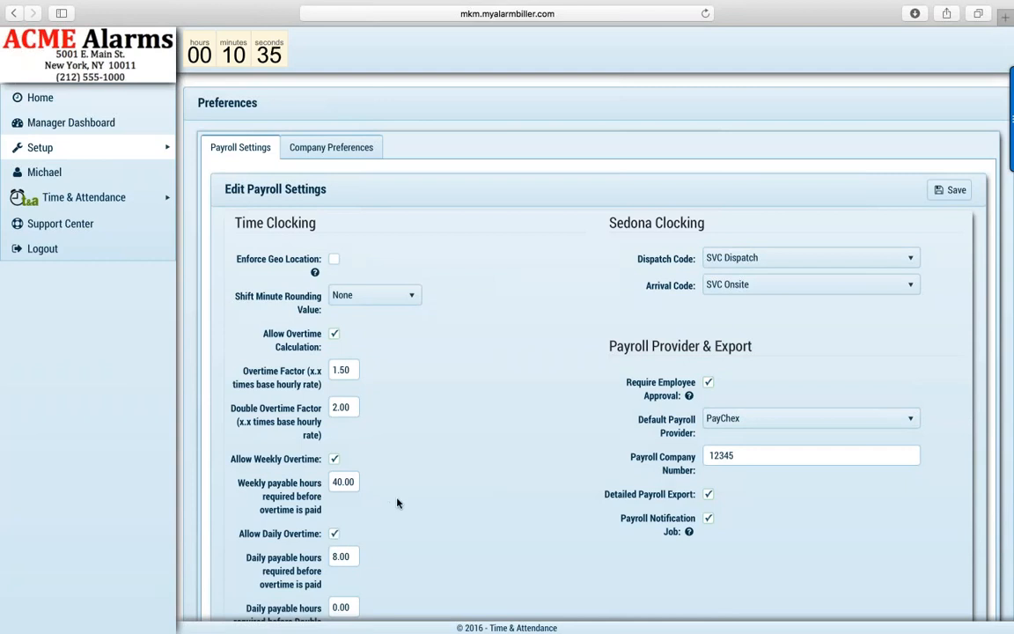
{"action": "scroll", "coordinate": [397, 503], "scroll_direction": "down", "scroll_amount": 2}
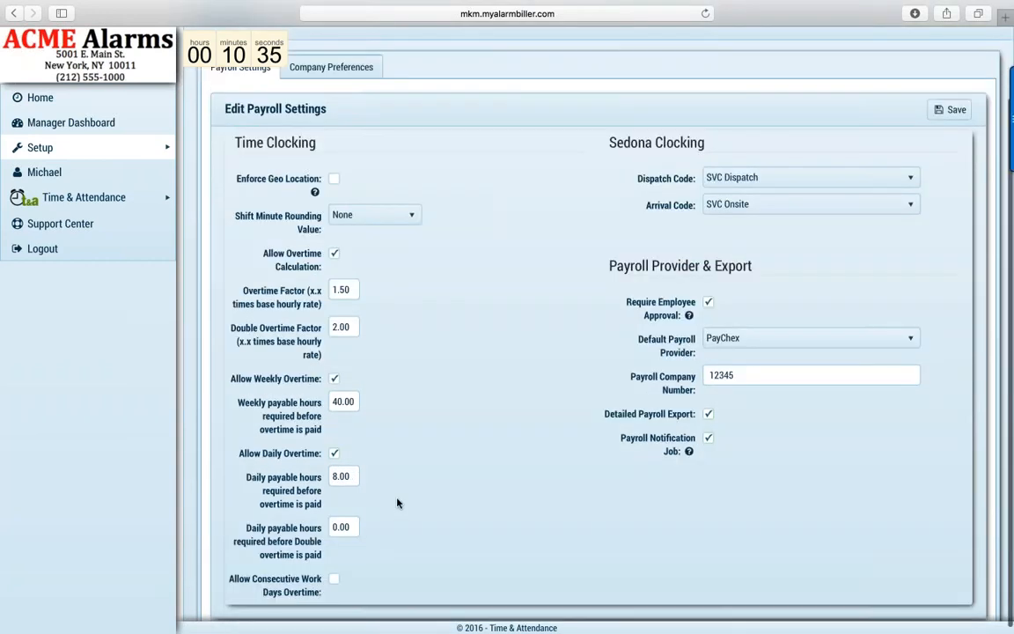
{"action": "scroll", "coordinate": [397, 503], "scroll_direction": "down", "scroll_amount": 1}
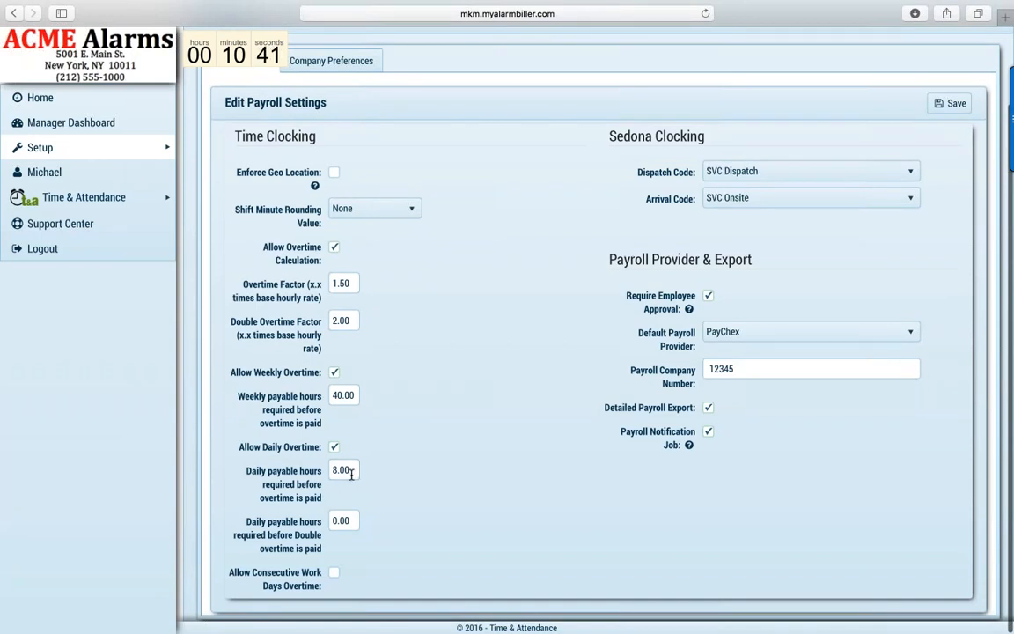
{"action": "left_click", "coordinate": [350, 473]}
{"action": "left_click_drag", "start_coordinate": [349, 473], "coordinate": [314, 467]}
{"action": "type", "text": "12"}
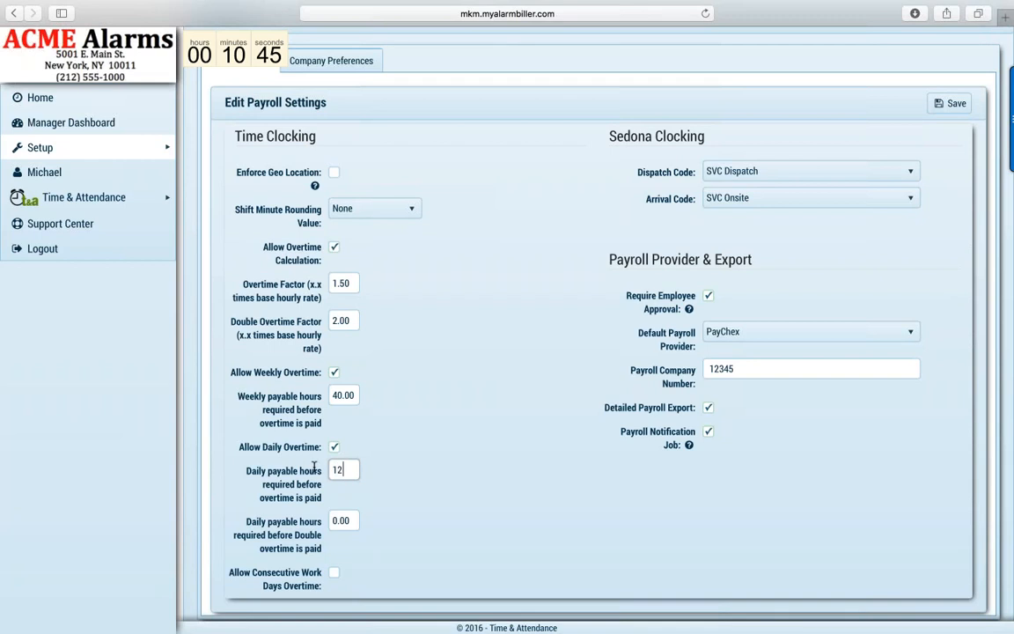
{"action": "key", "text": "Tab"}
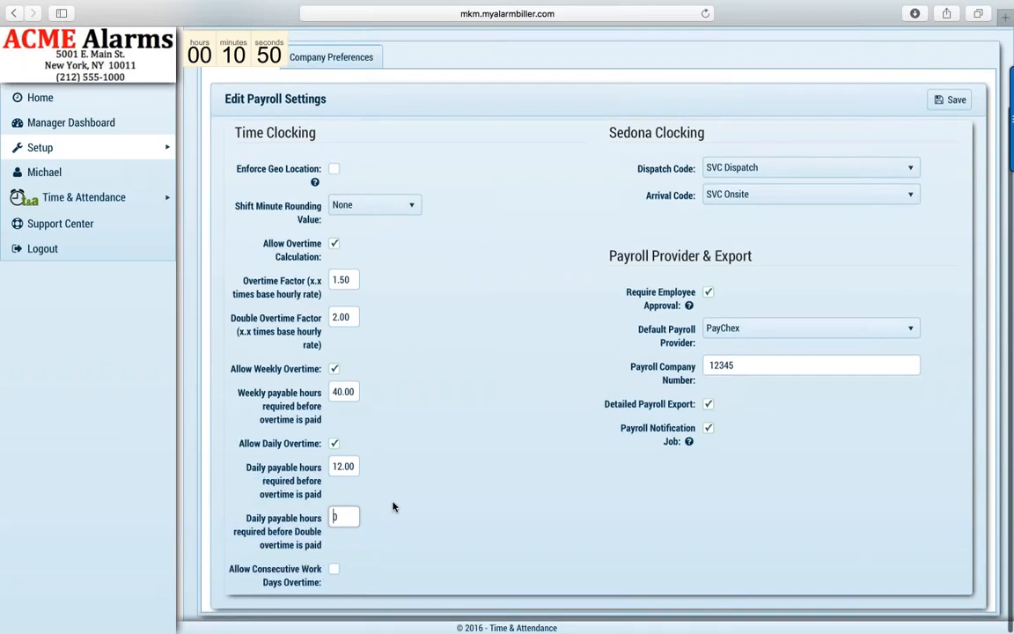
{"action": "left_click_drag", "start_coordinate": [345, 519], "coordinate": [322, 519]}
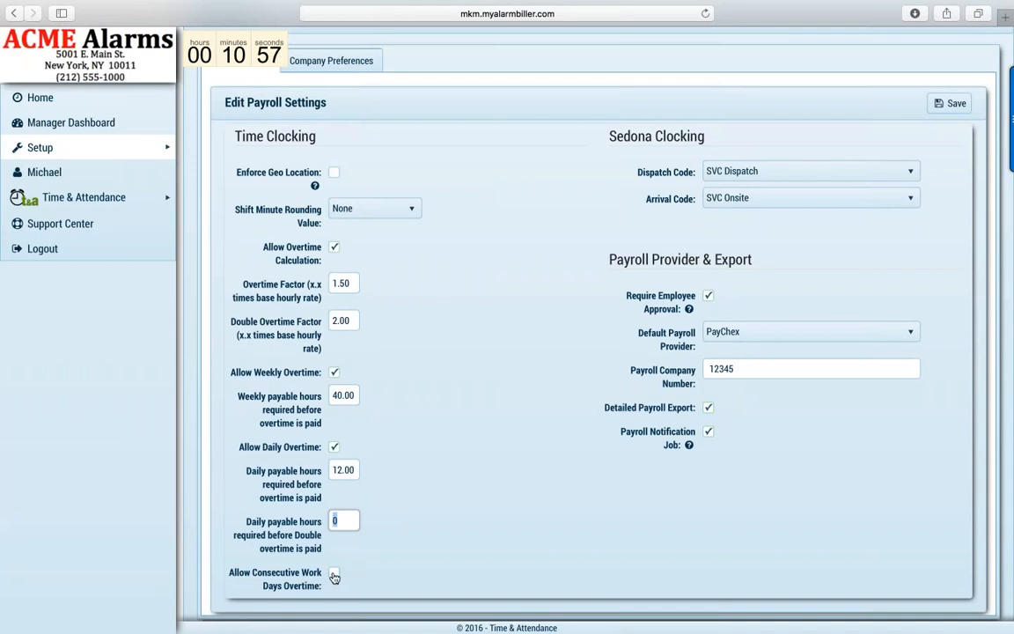
{"action": "left_click", "coordinate": [333, 447]}
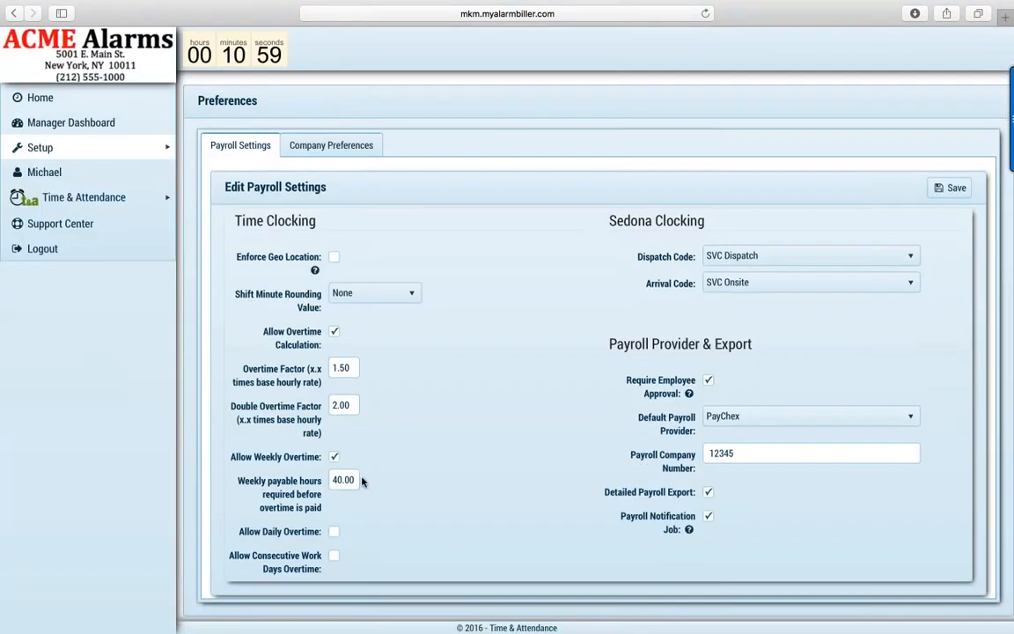
- Allow consecutive work days overtime to review its day and hour settings, and switch it back off
{"action": "left_click", "coordinate": [335, 560]}
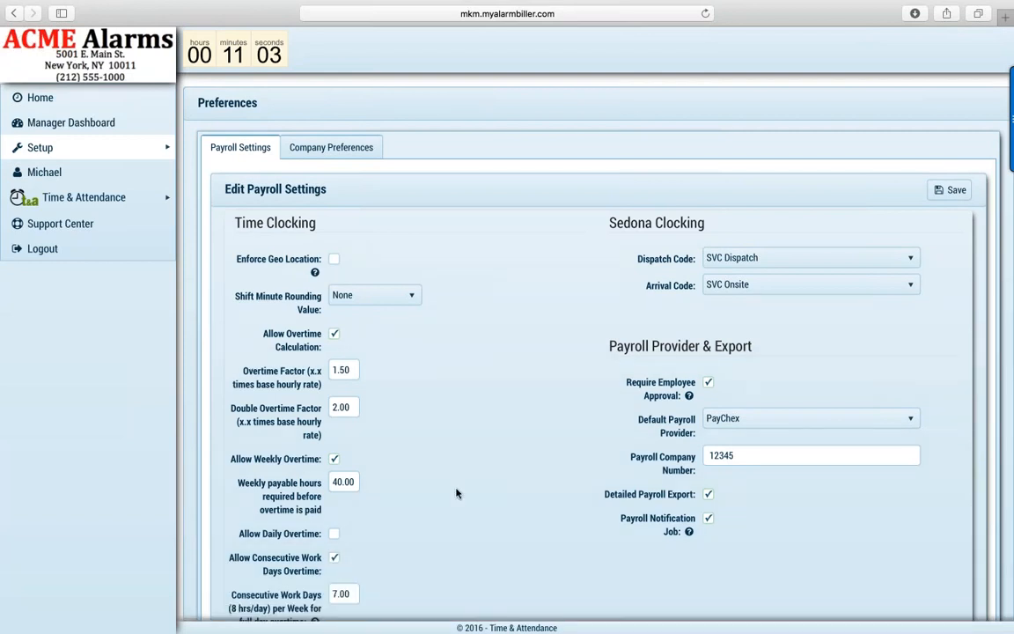
{"action": "scroll", "coordinate": [456, 493], "scroll_direction": "down", "scroll_amount": 2}
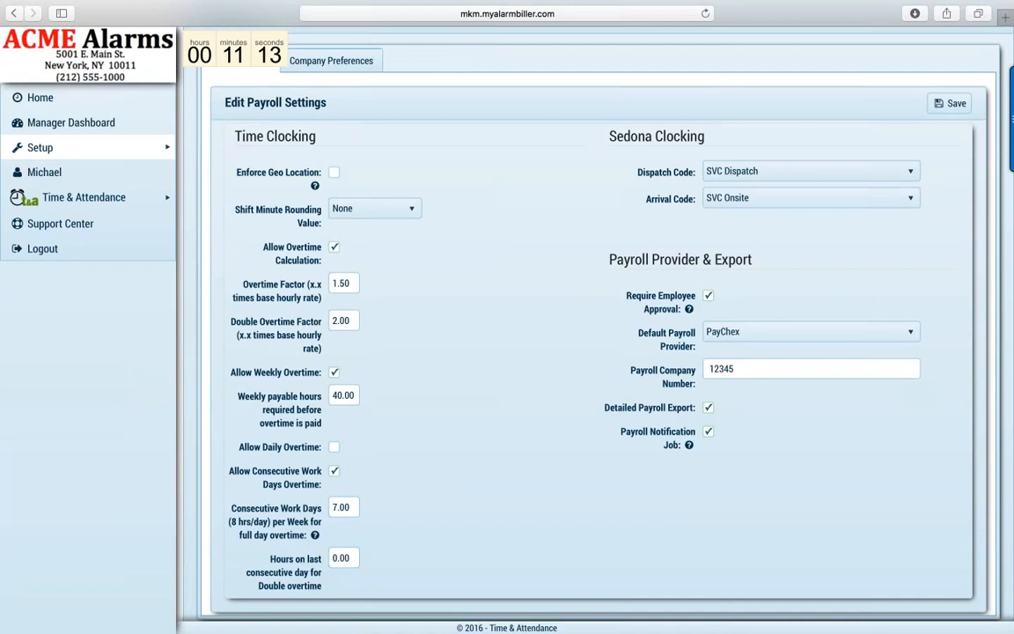
{"action": "left_click", "coordinate": [335, 471]}
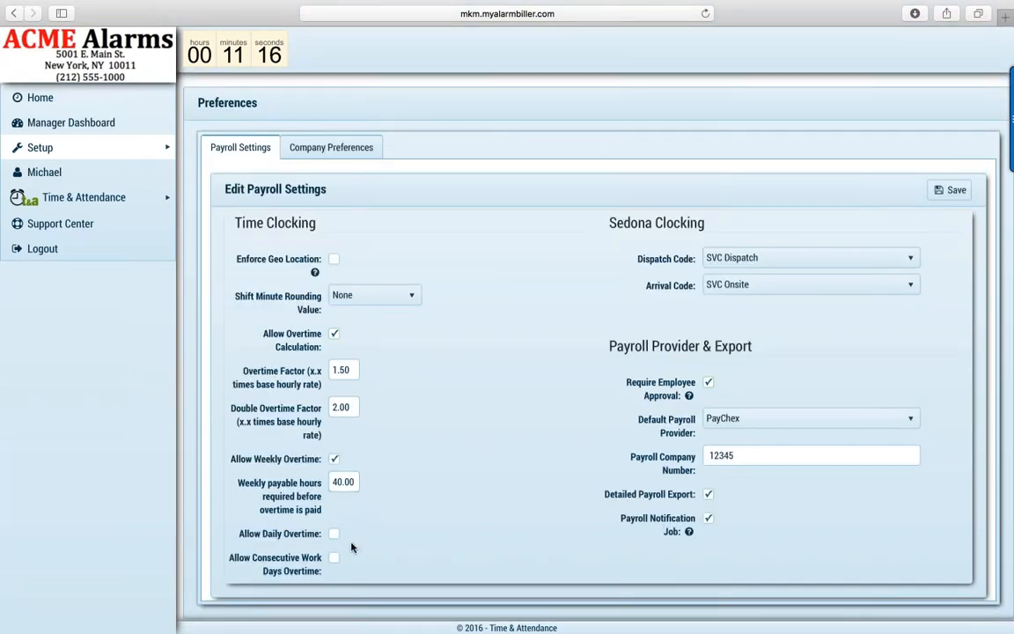
- Check the pay codes available for the Sedona dispatch code and keep SVC Dispatch
{"action": "left_click", "coordinate": [910, 262]}
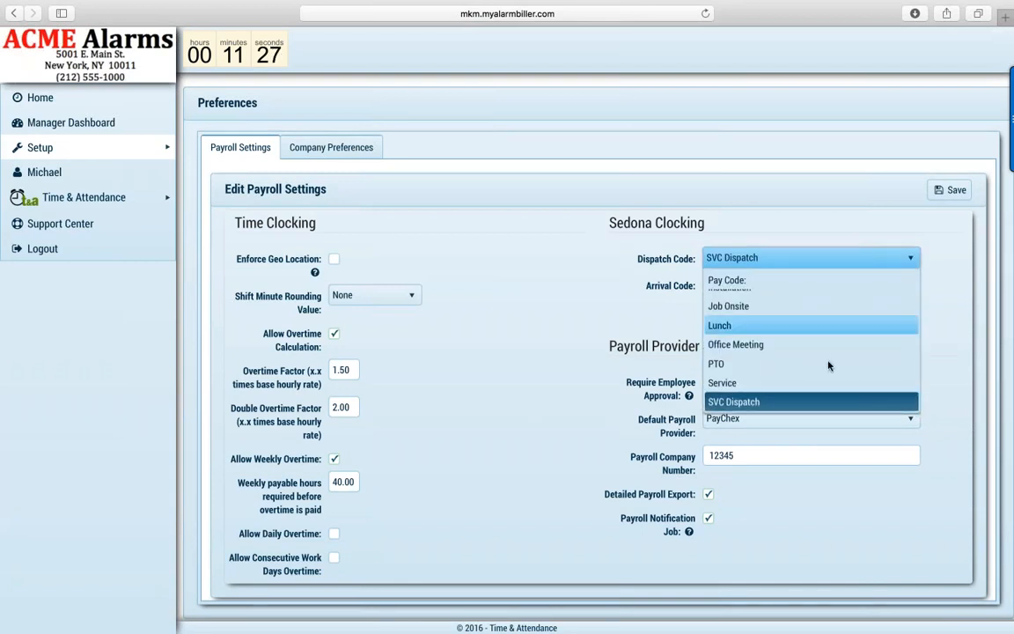
{"action": "left_click", "coordinate": [763, 404]}
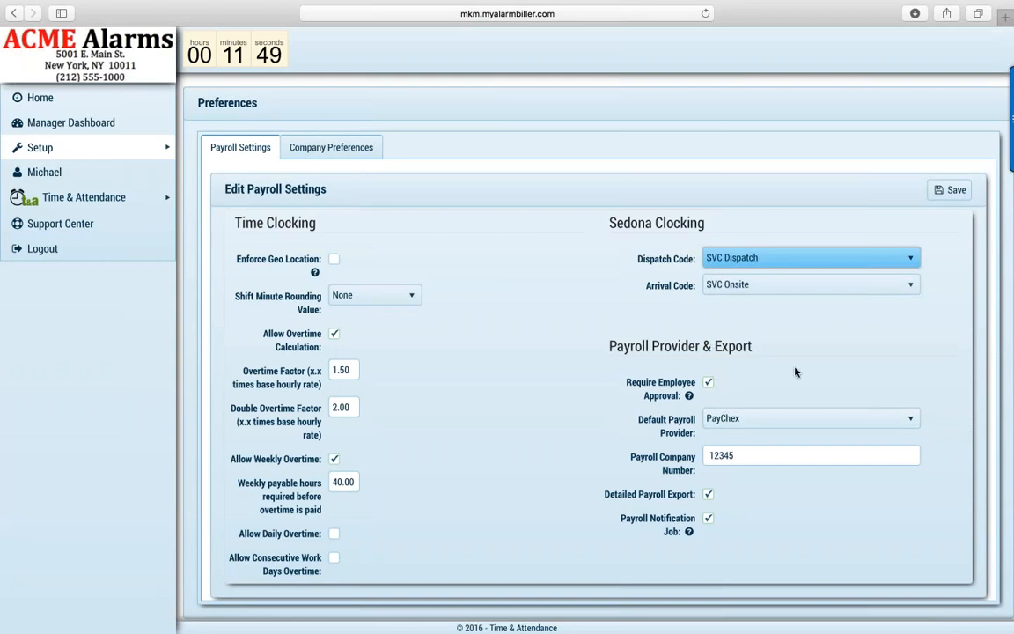
- Switch the employee approval requirement and the detailed payroll export off and back on, leaving the payroll company number as is
{"action": "left_click", "coordinate": [710, 385]}
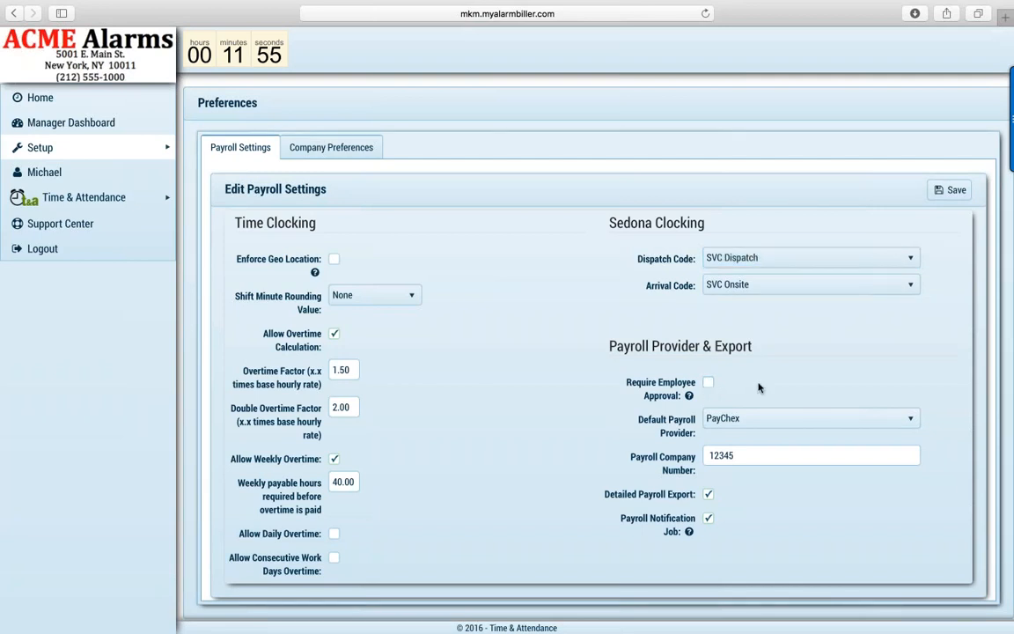
{"action": "left_click", "coordinate": [708, 383]}
{"action": "left_click_drag", "start_coordinate": [751, 456], "coordinate": [697, 455]}
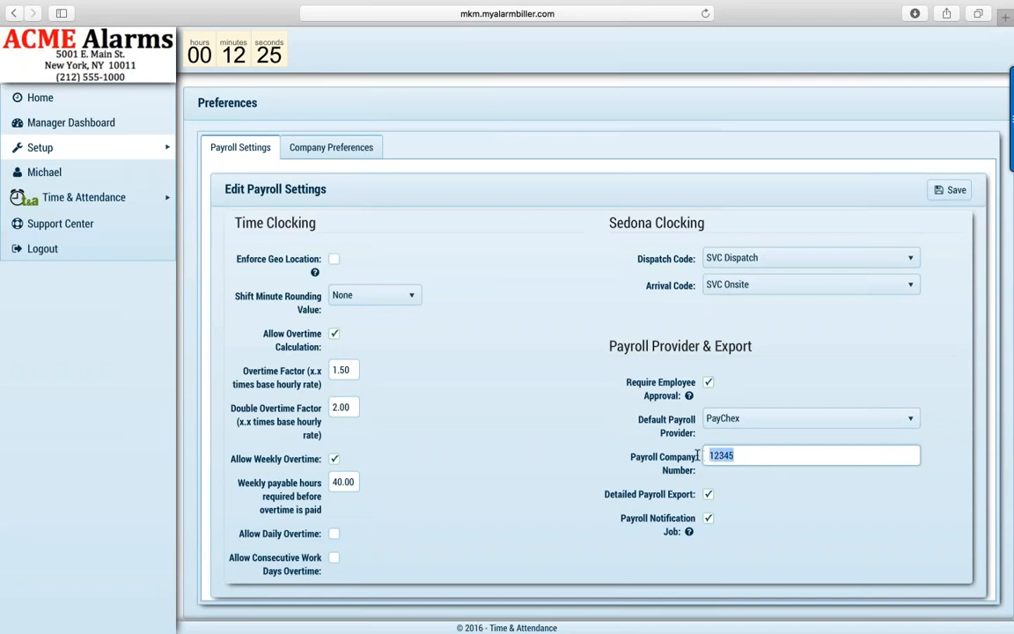
{"action": "left_click", "coordinate": [730, 498]}
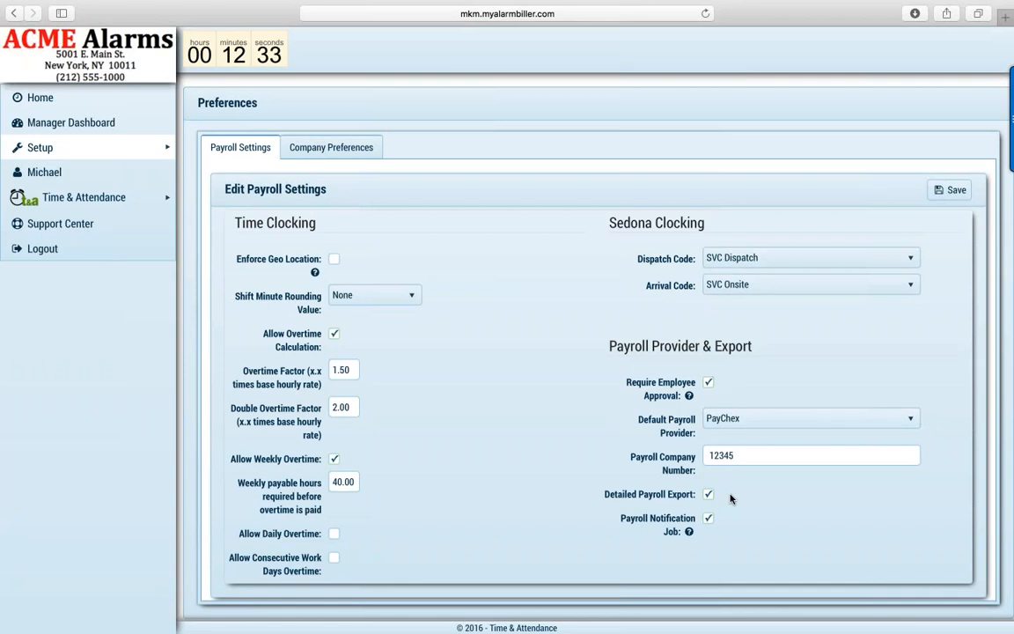
{"action": "left_click", "coordinate": [709, 496]}
{"action": "left_click", "coordinate": [709, 497]}
- View the company information and logo in the company preferences
{"action": "left_click", "coordinate": [321, 148]}
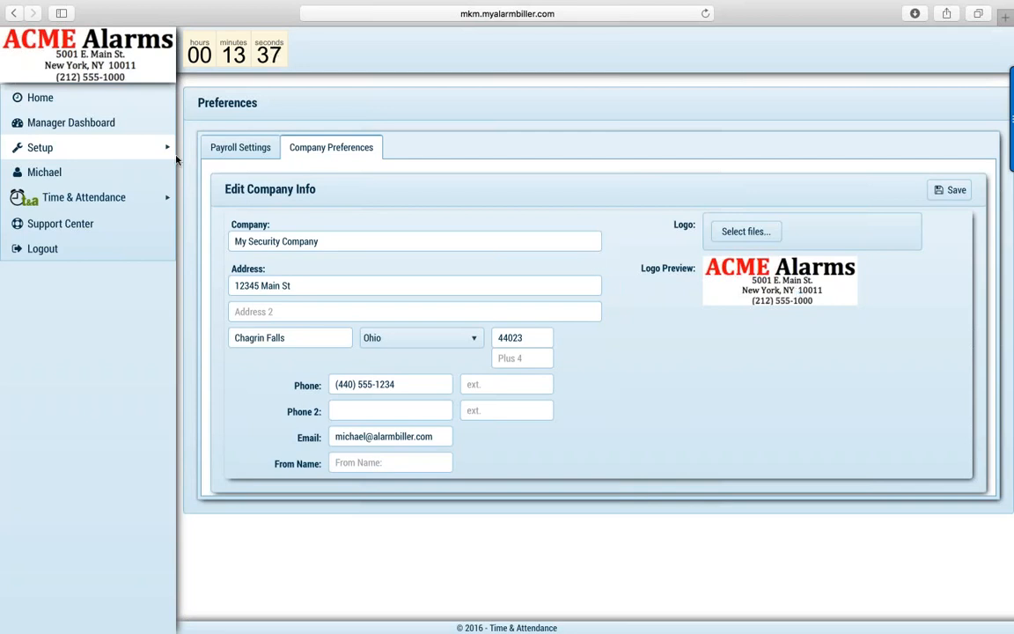
{"action": "mouse_move", "coordinate": [117, 155]}
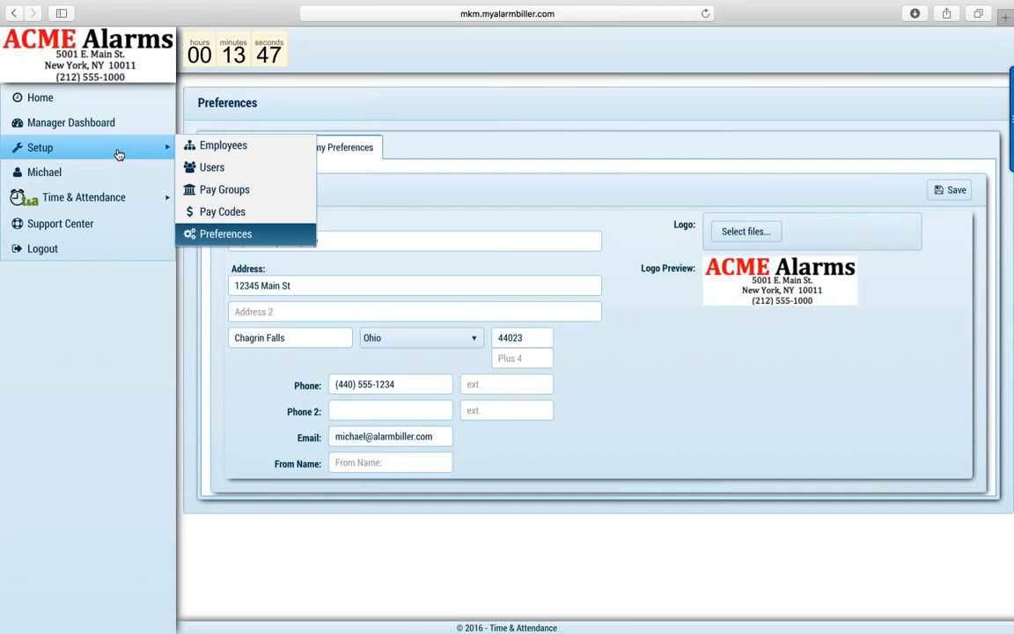
- Return to the time clock home page and end the current Job Onsite task
{"action": "left_click", "coordinate": [72, 101]}
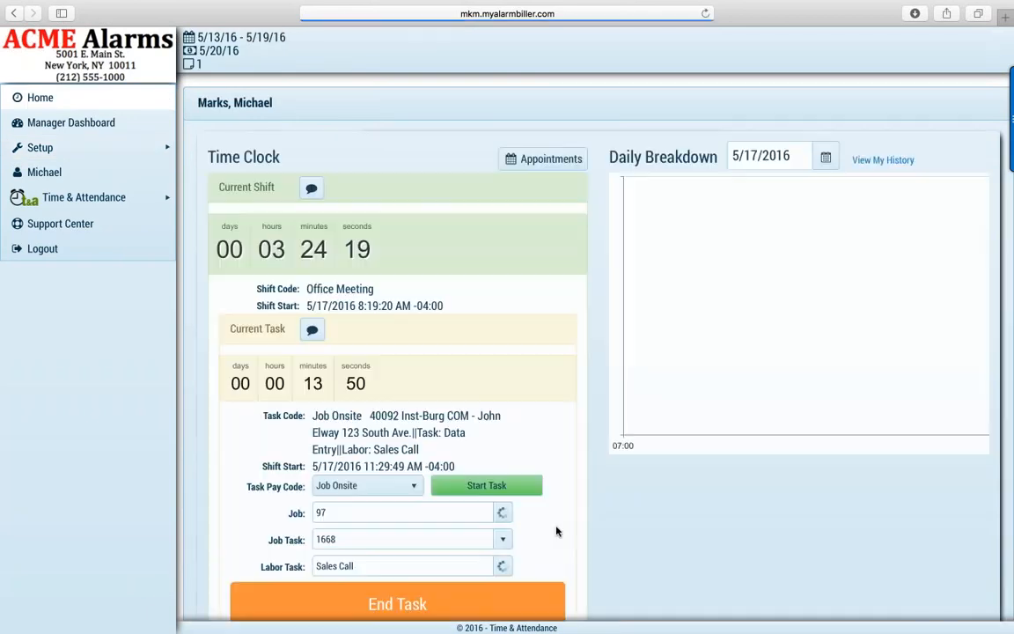
{"action": "scroll", "coordinate": [556, 530], "scroll_direction": "down", "scroll_amount": 2}
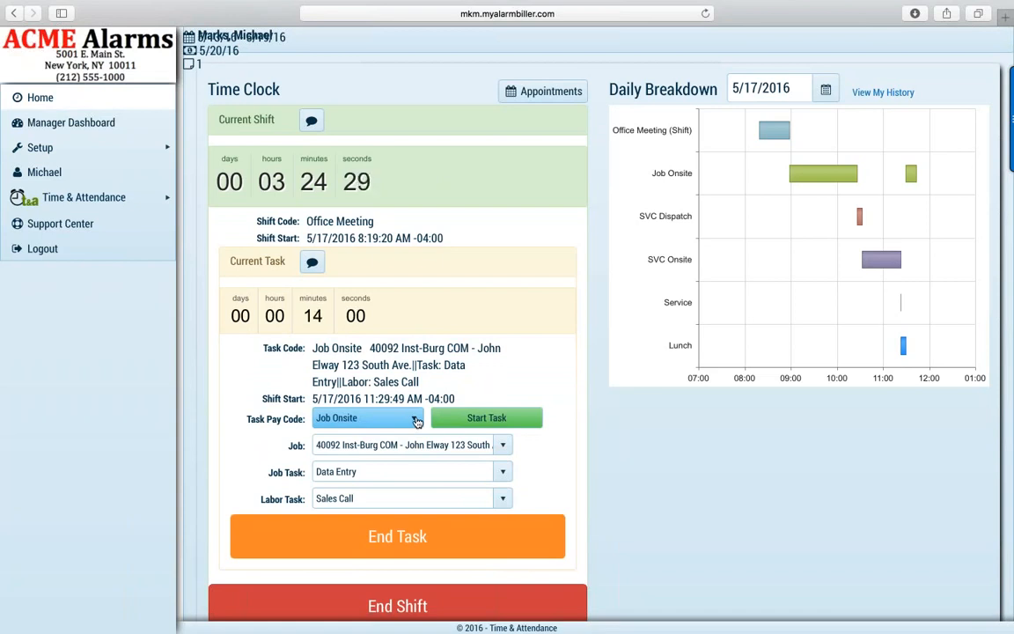
{"action": "left_click", "coordinate": [413, 541]}
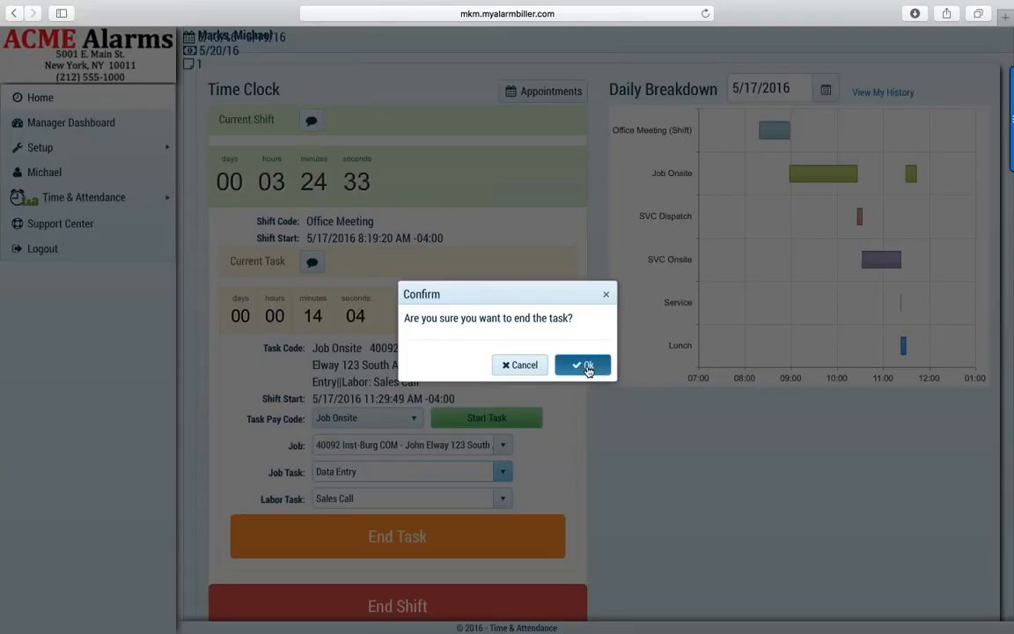
{"action": "left_click", "coordinate": [586, 367]}
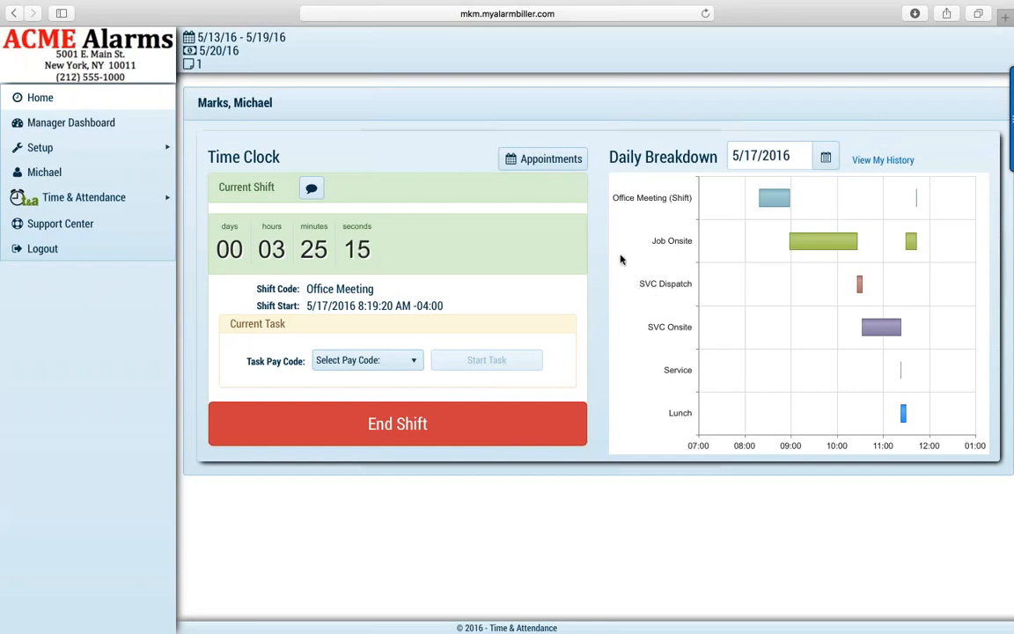
- Dispatch the 12:30 PM Astute Security Services appointment at the current time, keeping the SVC Dispatch pay code, and save it
{"action": "left_click", "coordinate": [550, 164]}
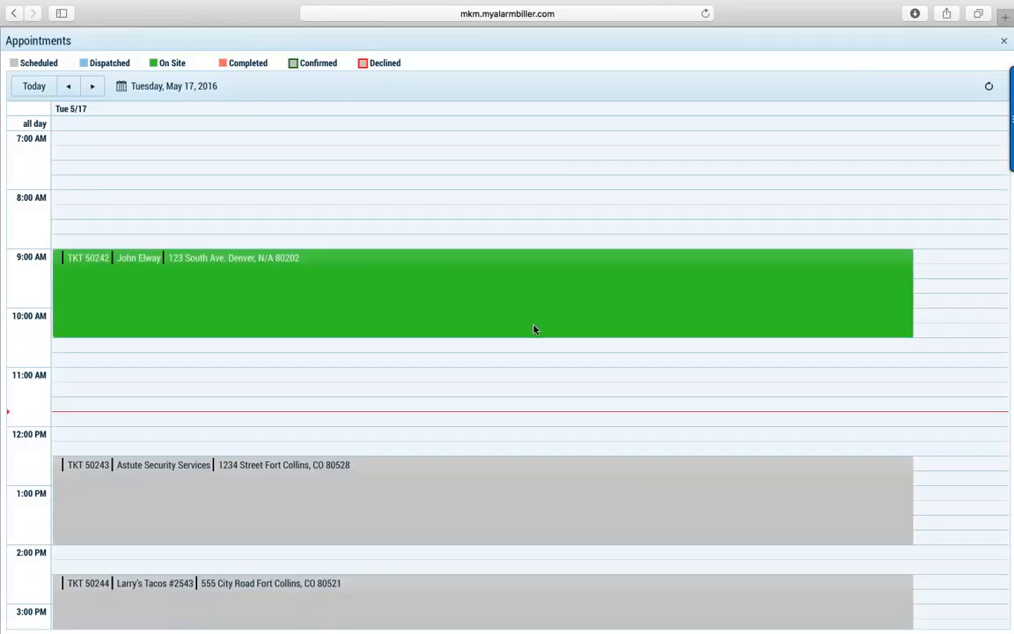
{"action": "scroll", "coordinate": [533, 329], "scroll_direction": "down", "scroll_amount": 3}
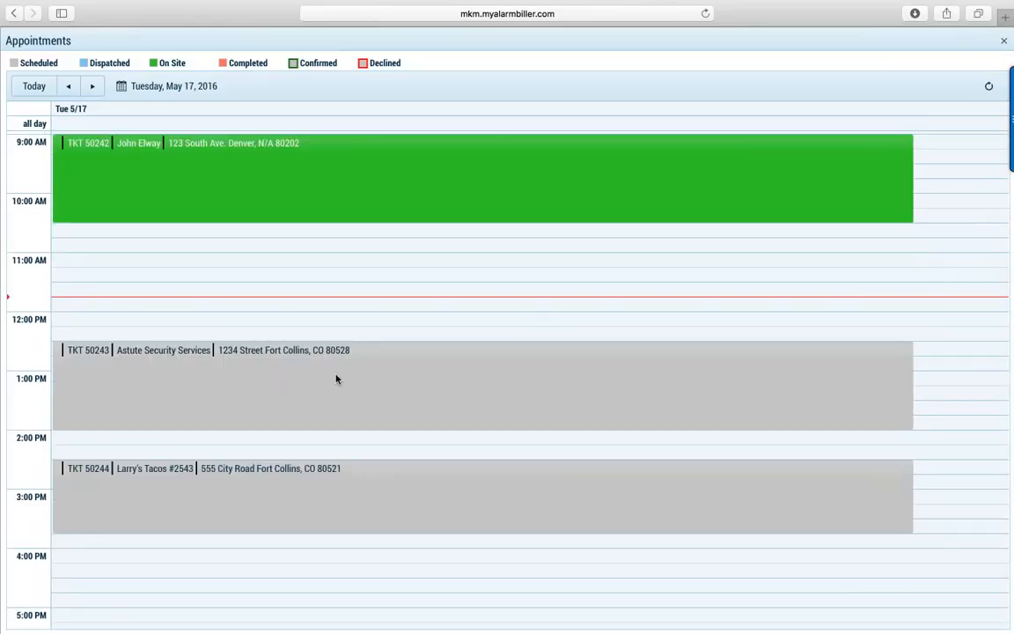
{"action": "double_click", "coordinate": [350, 380]}
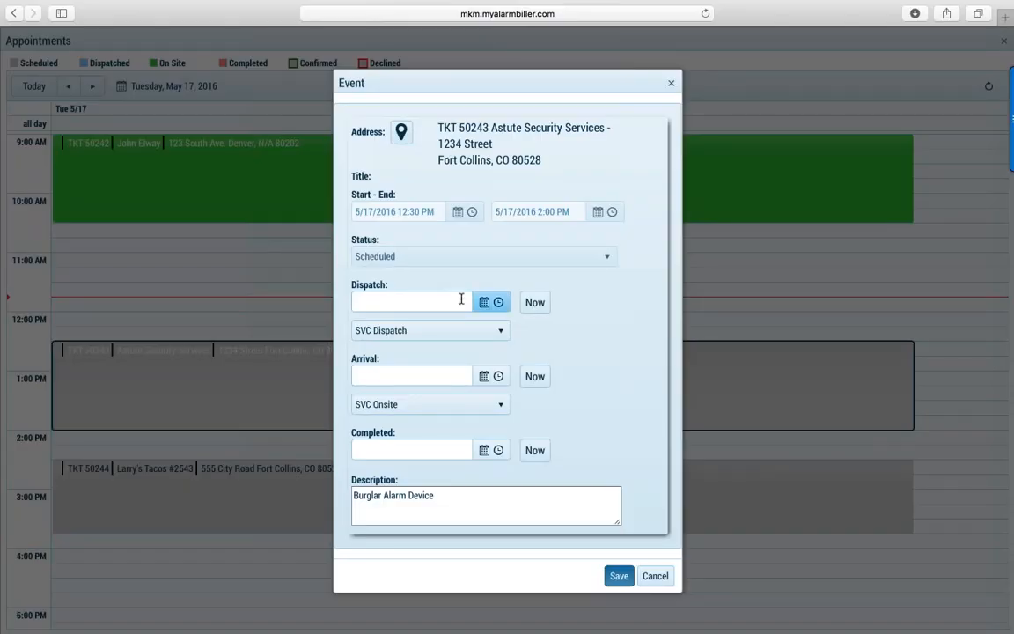
{"action": "left_click", "coordinate": [534, 302]}
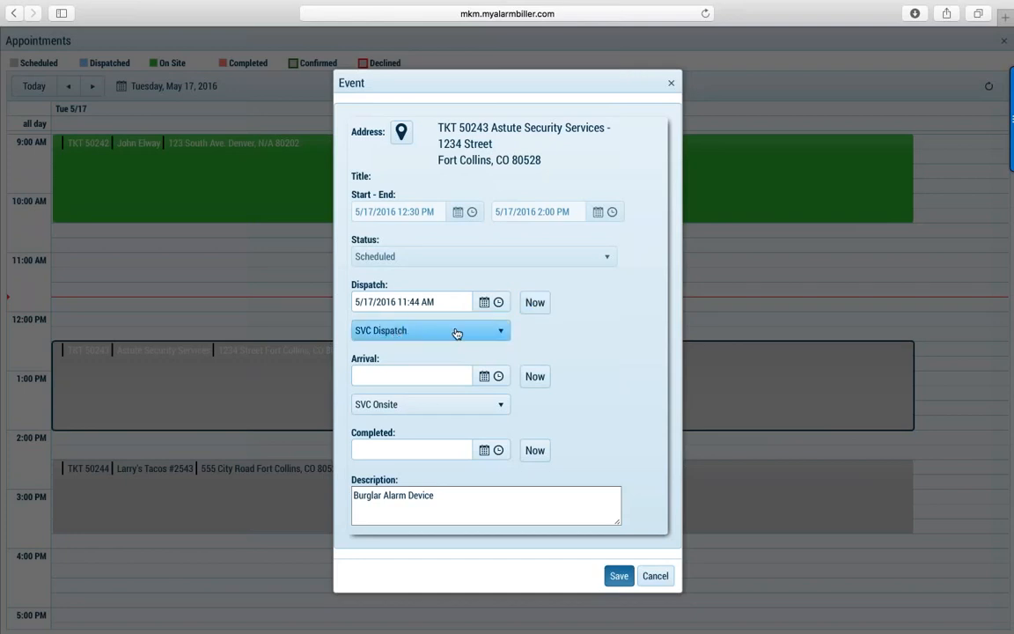
{"action": "left_click", "coordinate": [502, 331]}
{"action": "left_click", "coordinate": [399, 475]}
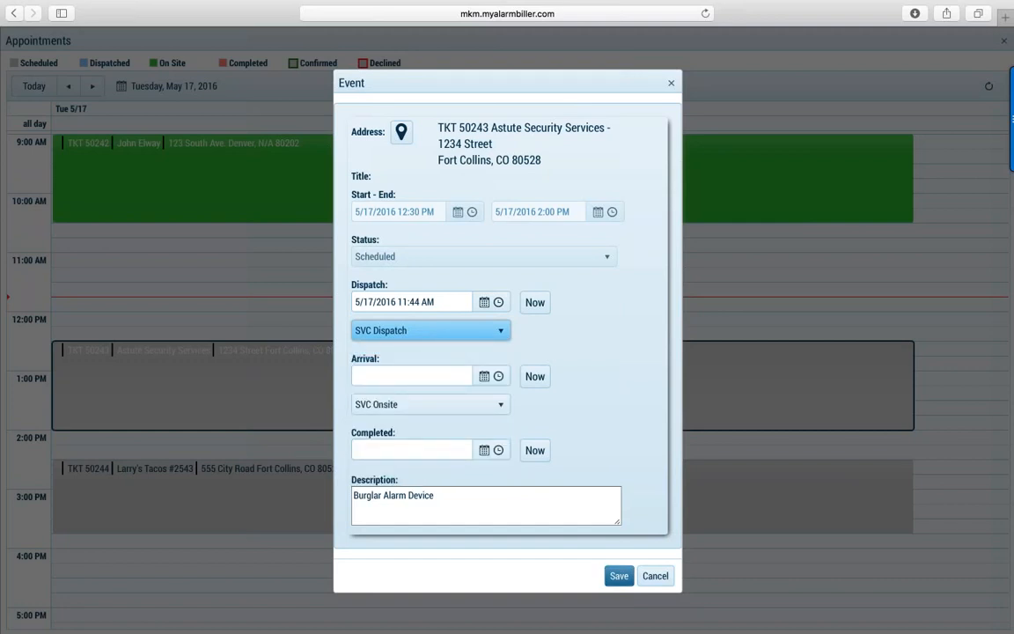
{"action": "left_click", "coordinate": [620, 577]}
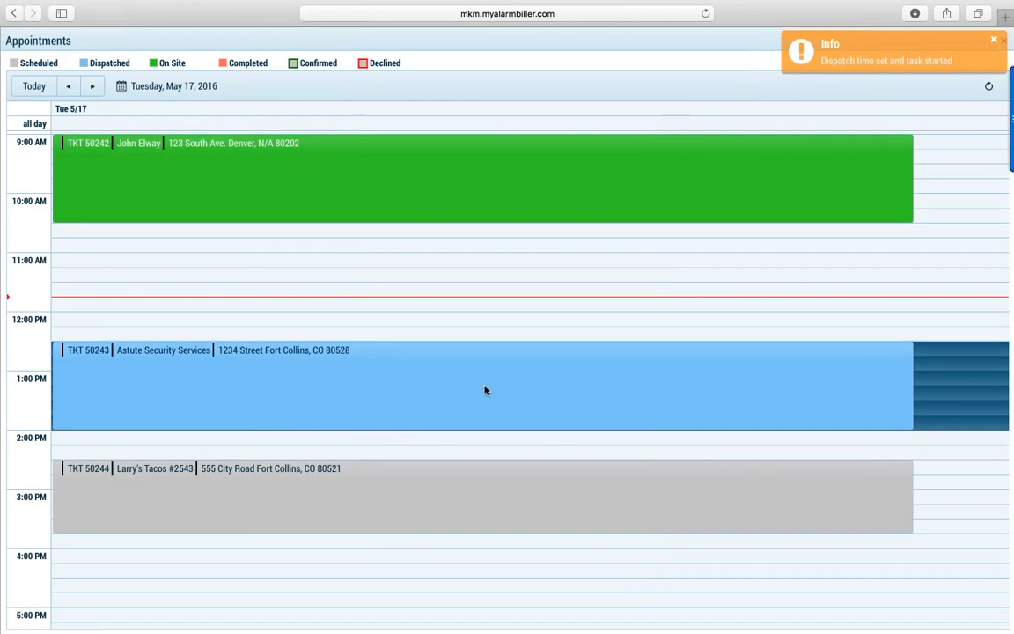
- Switch to the Sedona scheduling calendar, refresh the May 17 schedule and check the dispatched Astute Security Services ticket
{"action": "key", "text": "ctrl+Right"}
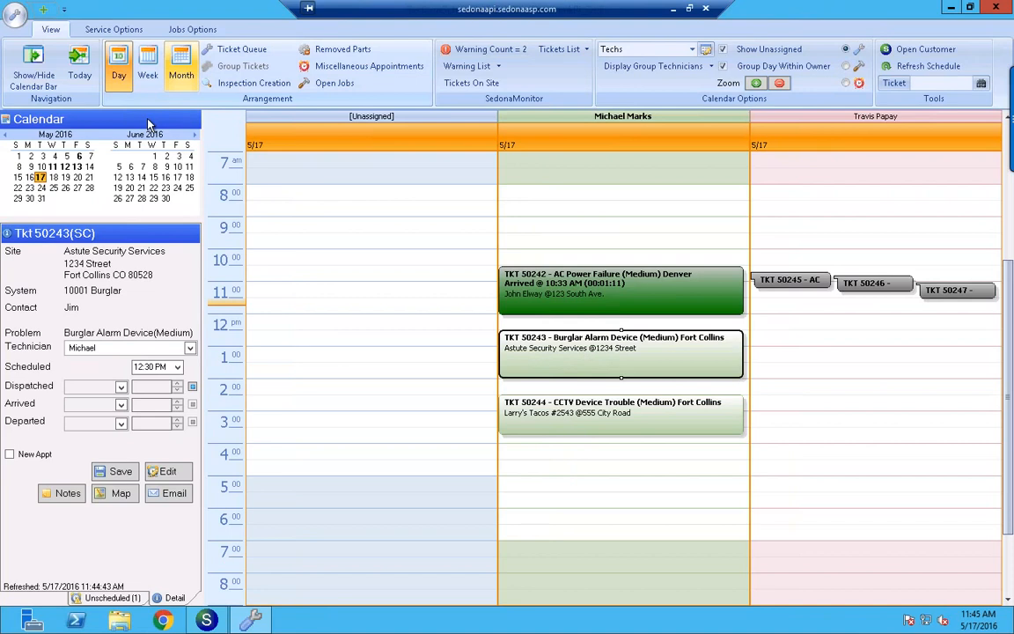
{"action": "left_click", "coordinate": [31, 177]}
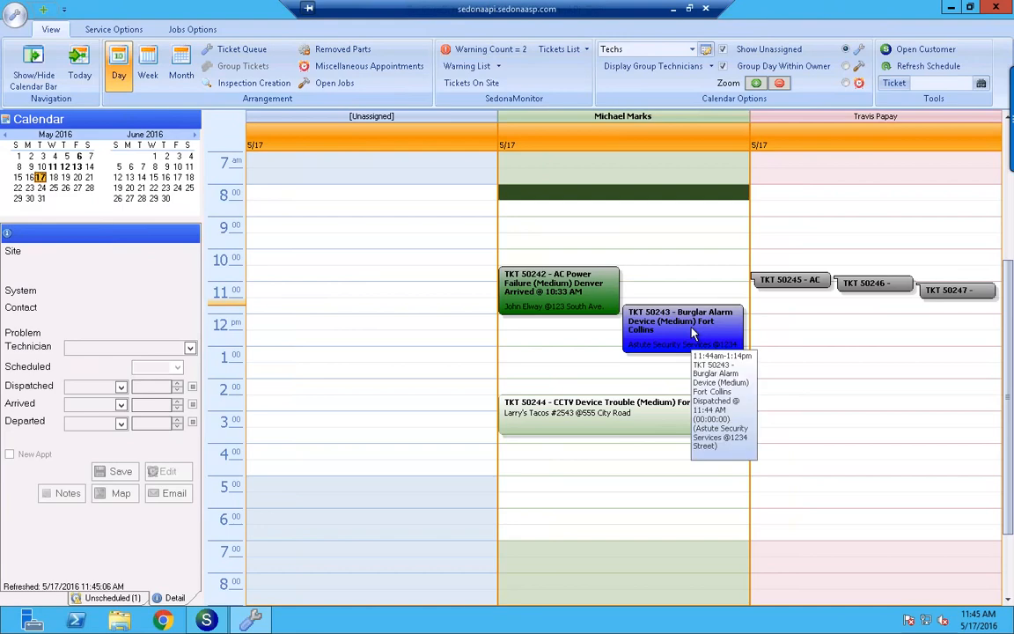
{"action": "left_click", "coordinate": [677, 346]}
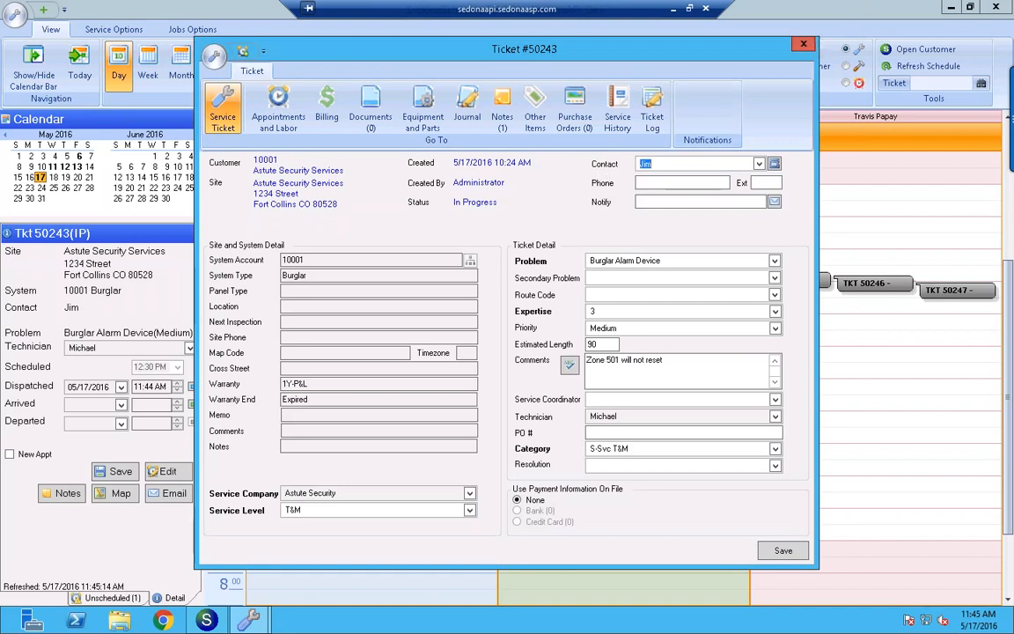
{"action": "left_click", "coordinate": [802, 44]}
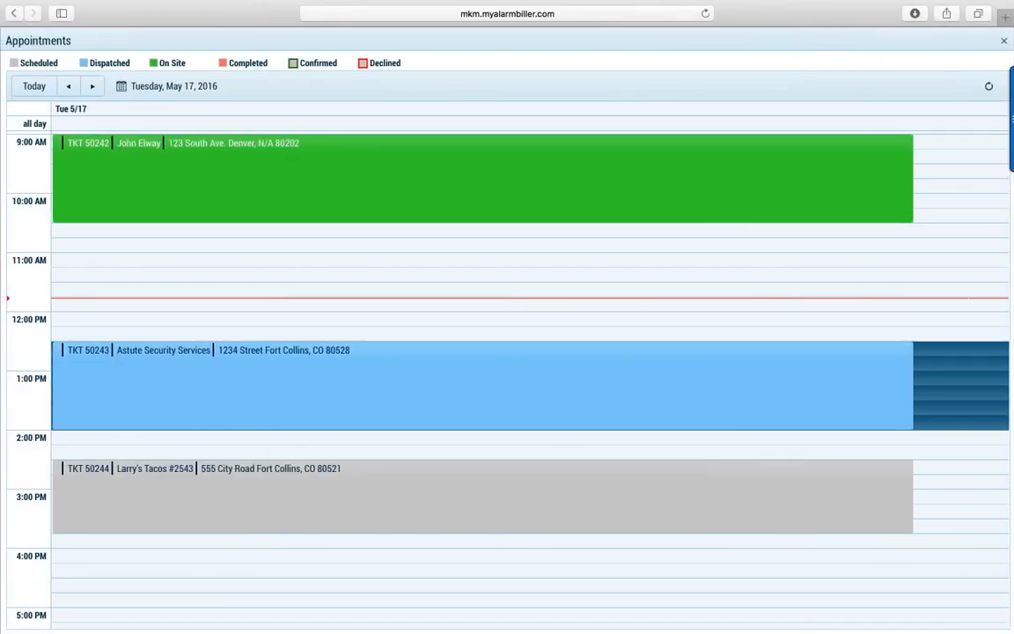
- Return from the appointments to the time clock, reload the page and end the current shift without backdating it
{"action": "left_click", "coordinate": [1004, 42]}
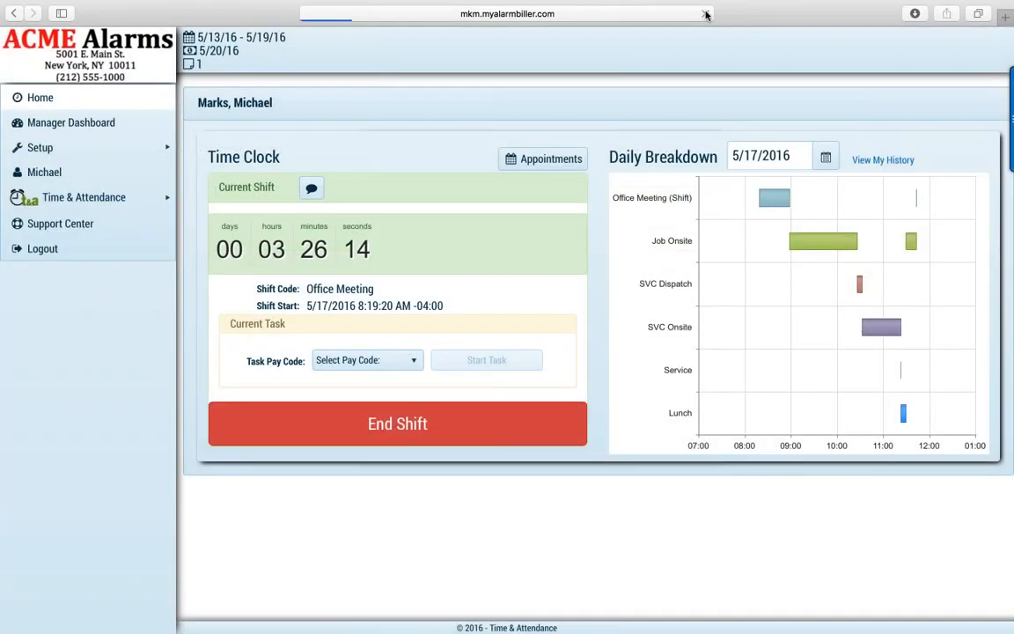
{"action": "left_click", "coordinate": [705, 14]}
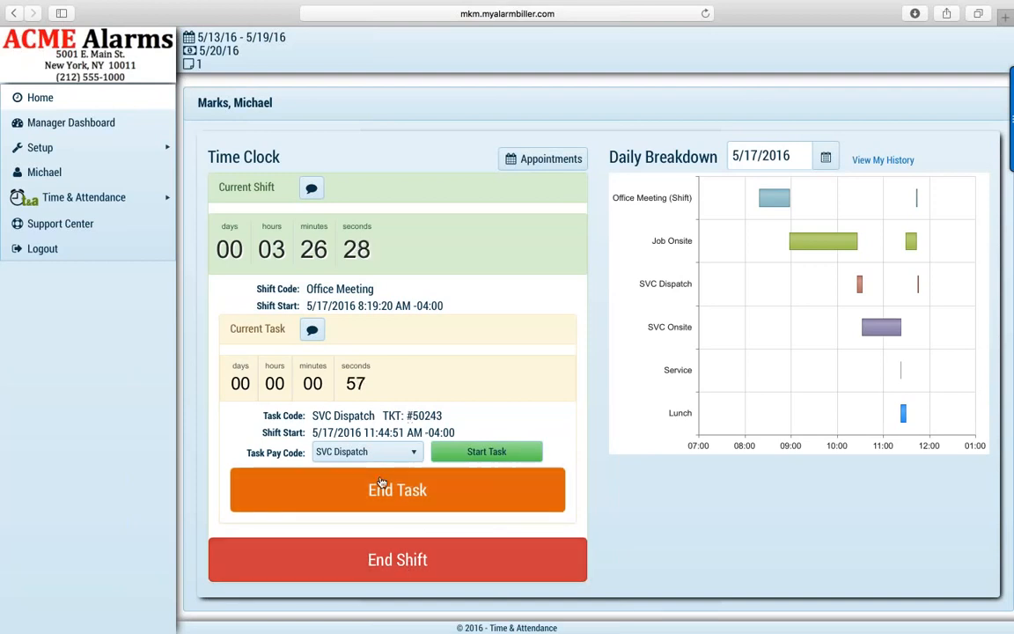
{"action": "left_click", "coordinate": [400, 559]}
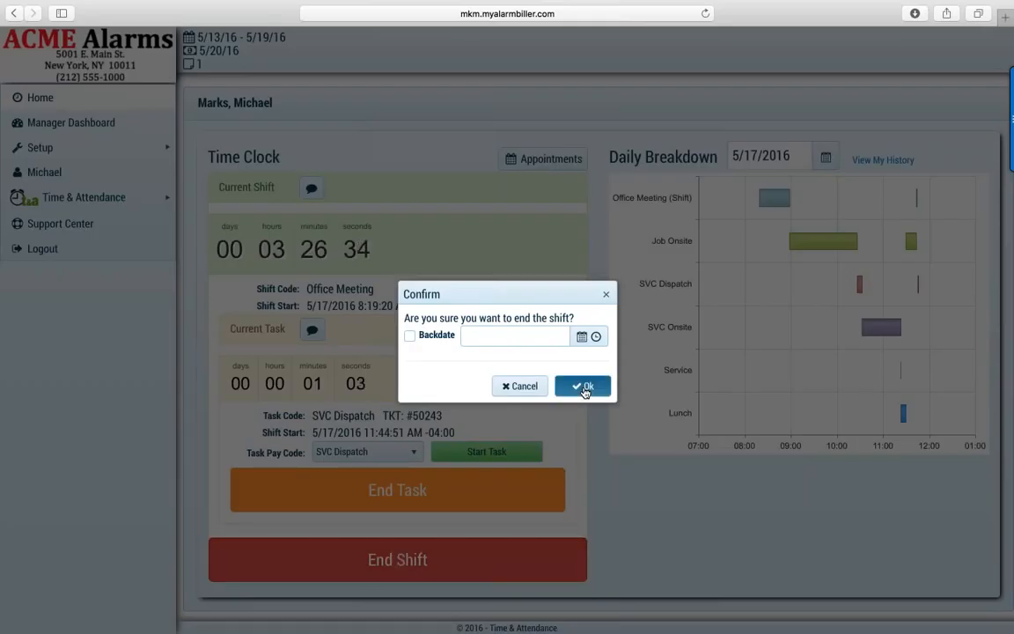
{"action": "left_click", "coordinate": [584, 388]}
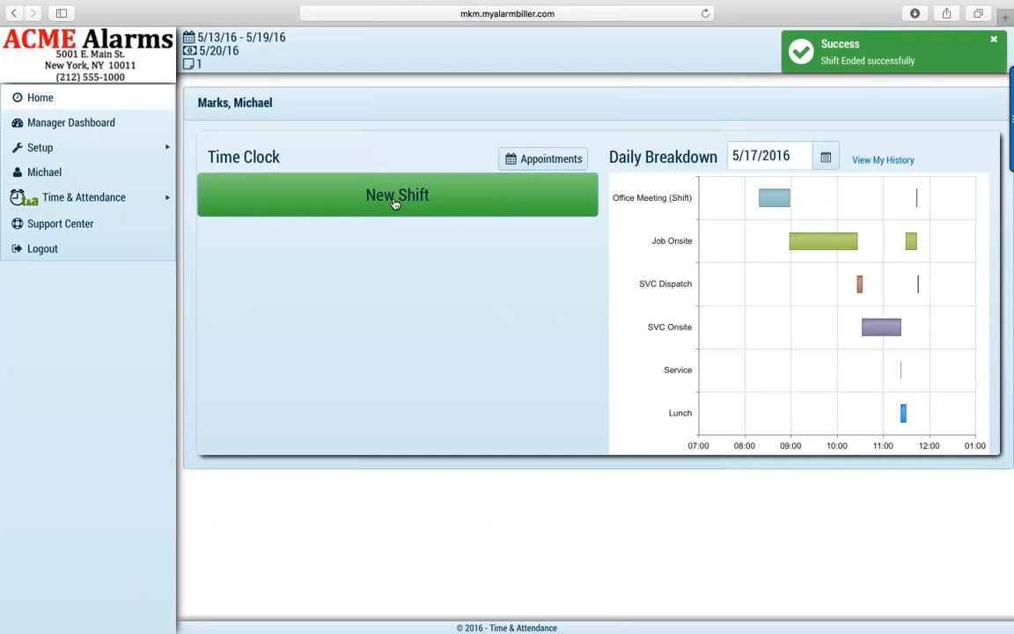
- View the employee timesheet in the clocking history and check the comment form of the SVC Onsite entry without adding a comment
{"action": "mouse_move", "coordinate": [773, 201]}
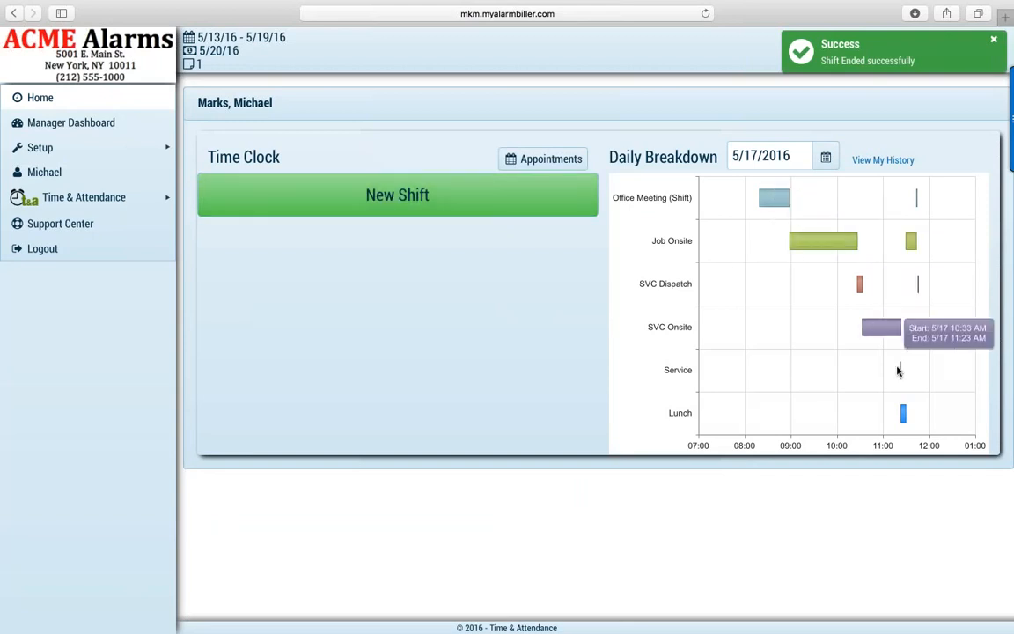
{"action": "mouse_move", "coordinate": [903, 388]}
{"action": "left_click", "coordinate": [876, 161]}
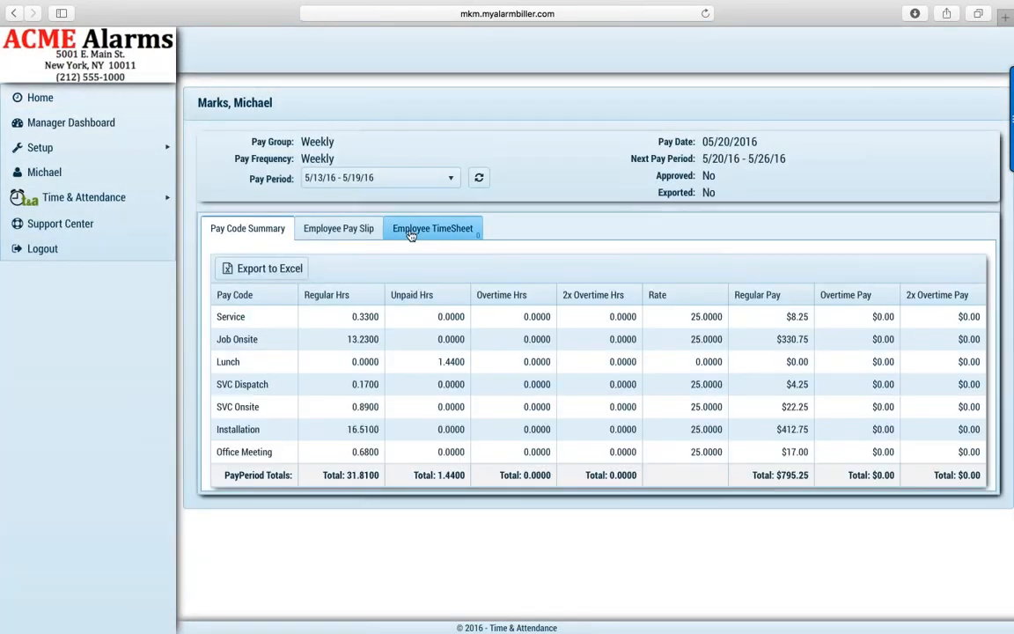
{"action": "left_click", "coordinate": [410, 234]}
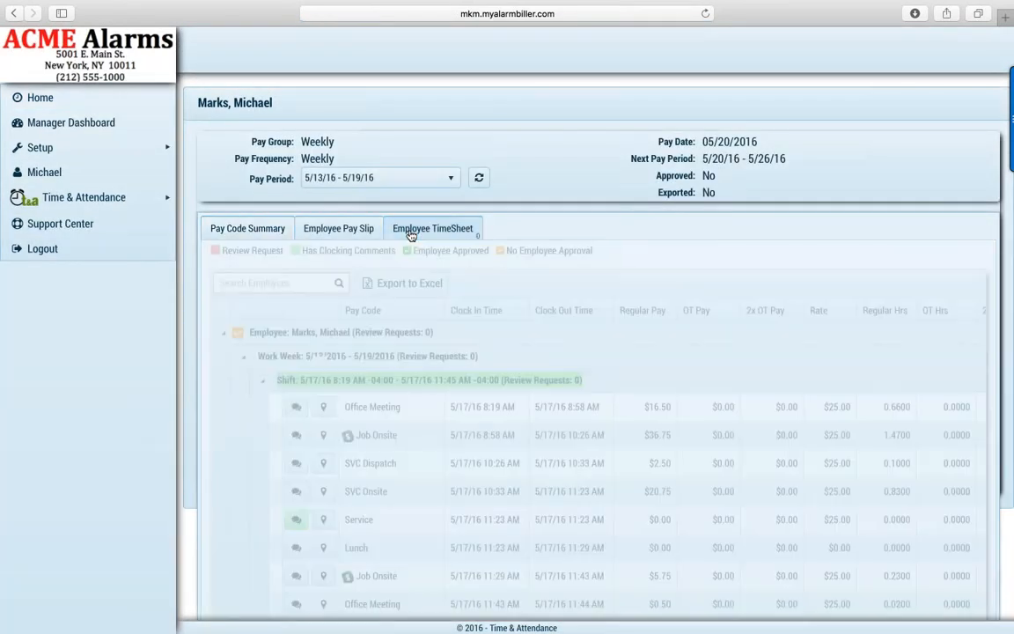
{"action": "scroll", "coordinate": [392, 355], "scroll_direction": "down", "scroll_amount": 5}
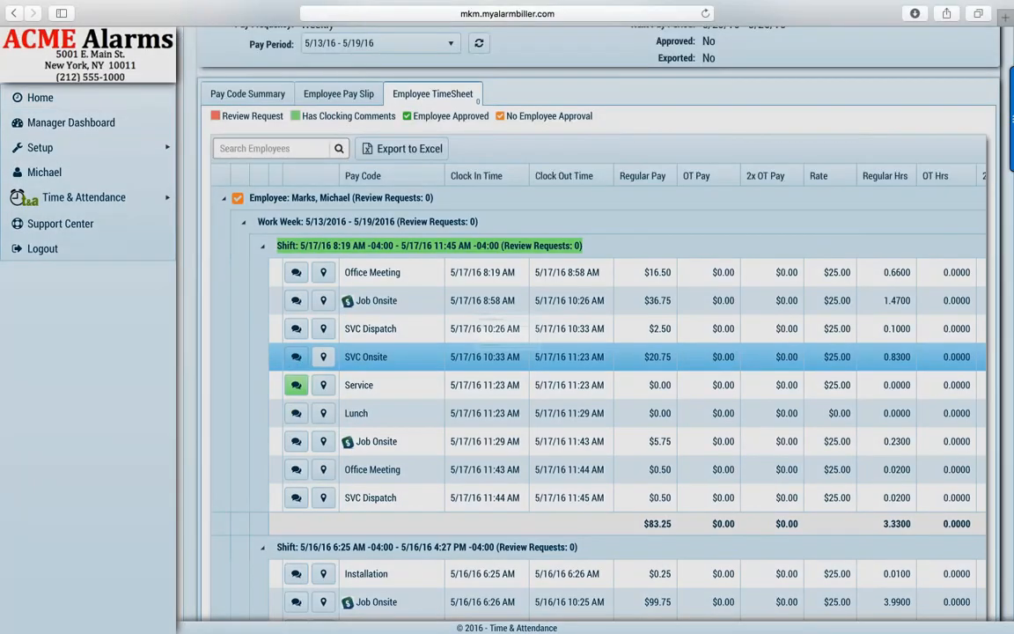
{"action": "left_click", "coordinate": [296, 359]}
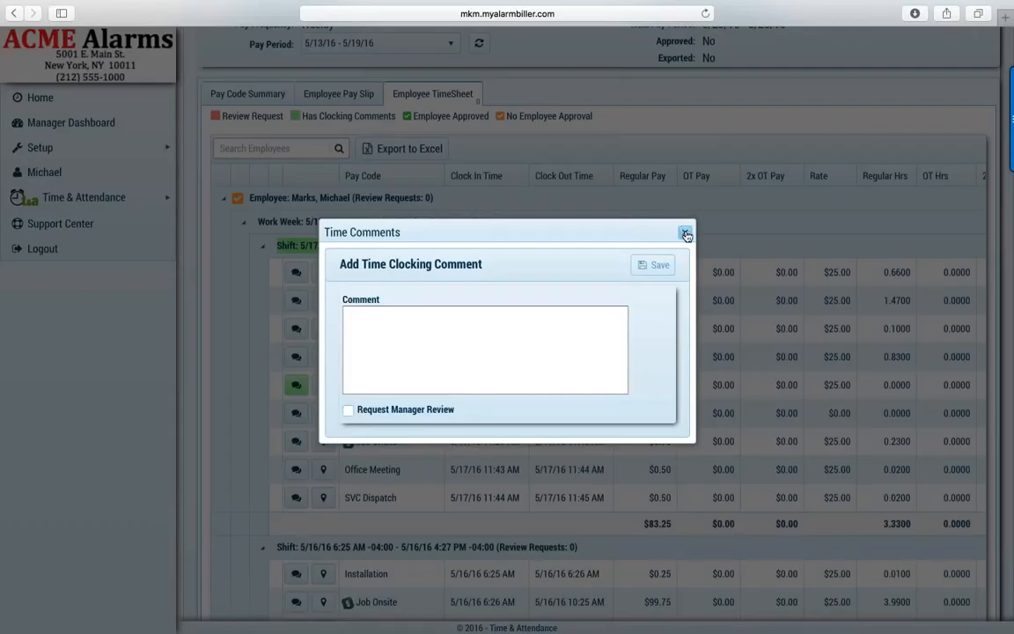
{"action": "left_click", "coordinate": [686, 234]}
- Look through the pay and hours columns of the May 17 shift's timesheet entries, and go back to the home page
{"action": "scroll", "coordinate": [598, 300], "scroll_direction": "right", "scroll_amount": 2}
{"action": "scroll", "coordinate": [599, 300], "scroll_direction": "right", "scroll_amount": 4}
{"action": "scroll", "coordinate": [598, 300], "scroll_direction": "left", "scroll_amount": 5}
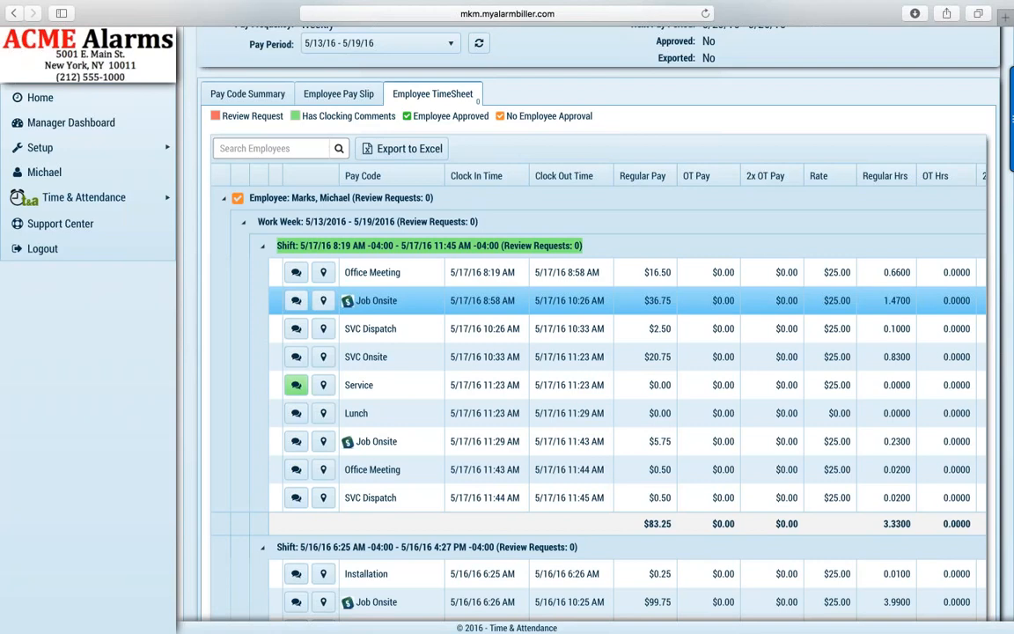
{"action": "left_click", "coordinate": [665, 327]}
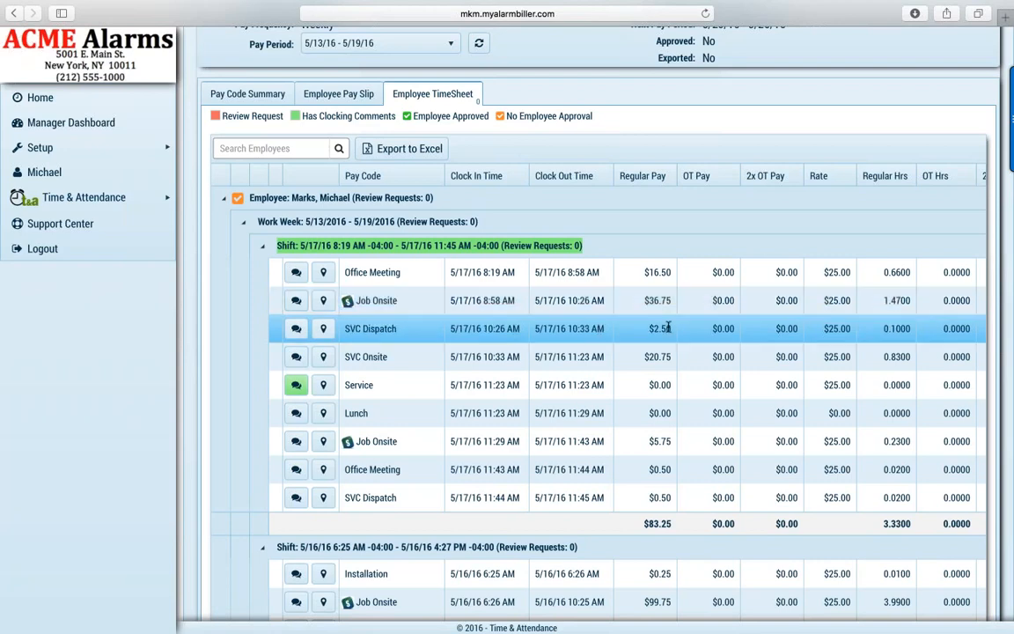
{"action": "scroll", "coordinate": [664, 327], "scroll_direction": "up", "scroll_amount": 3}
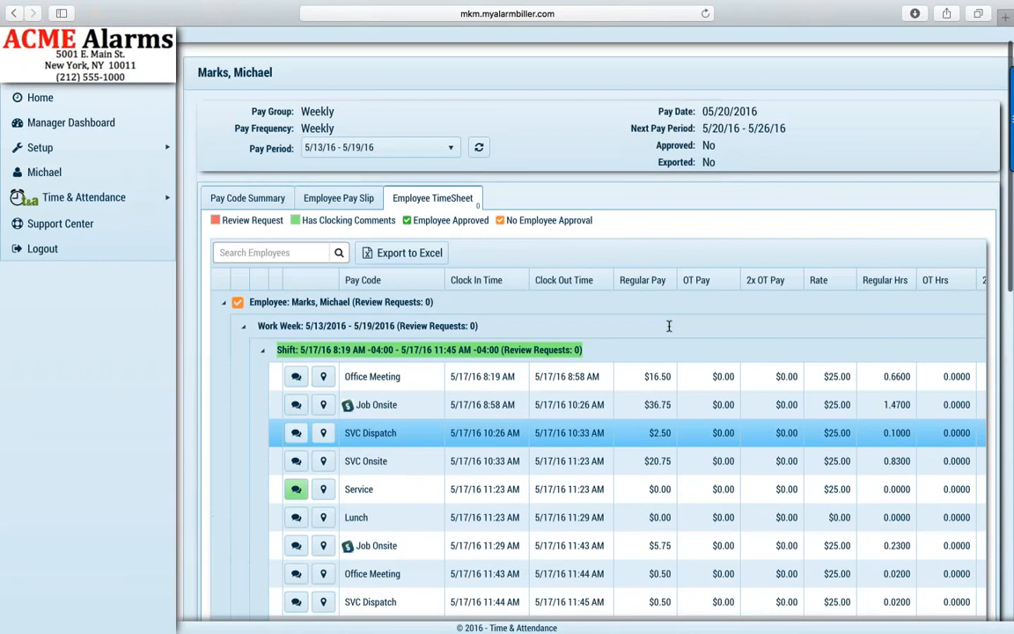
{"action": "left_click", "coordinate": [53, 92]}
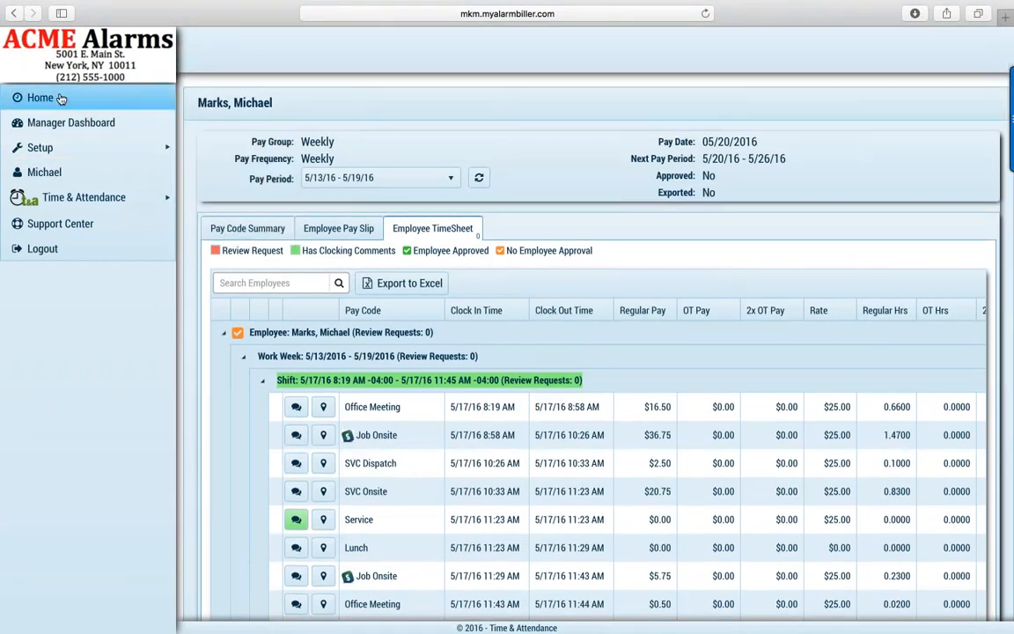